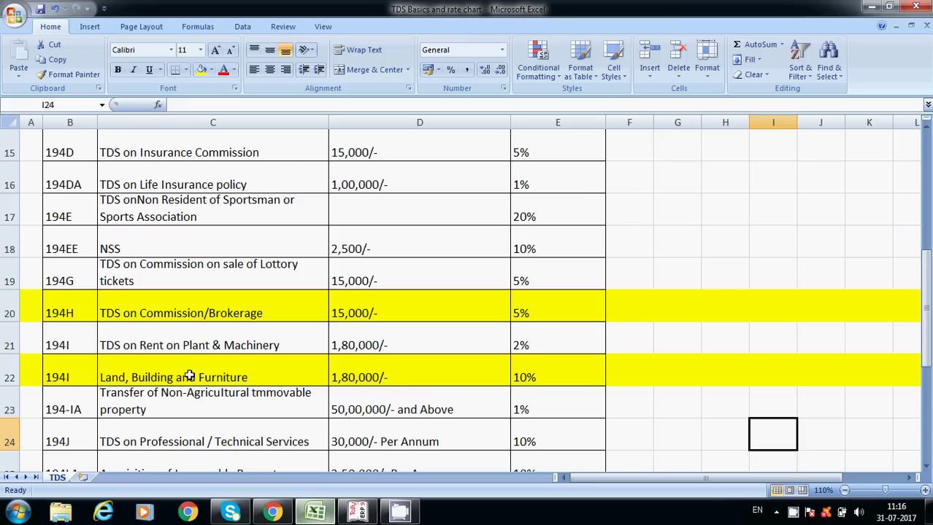
Review the 194H commission row: 15,000/- threshold and 5% TDS rate.
left_click(56, 309)
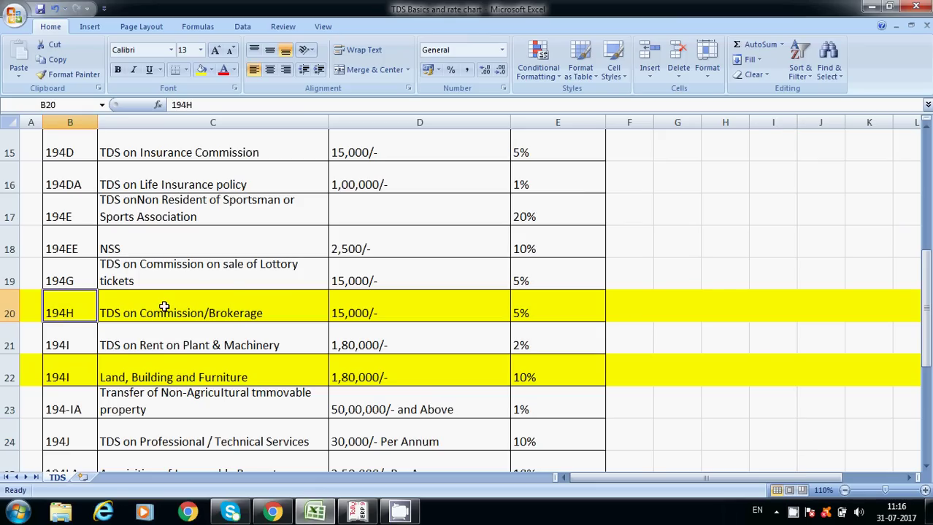
left_click(349, 312)
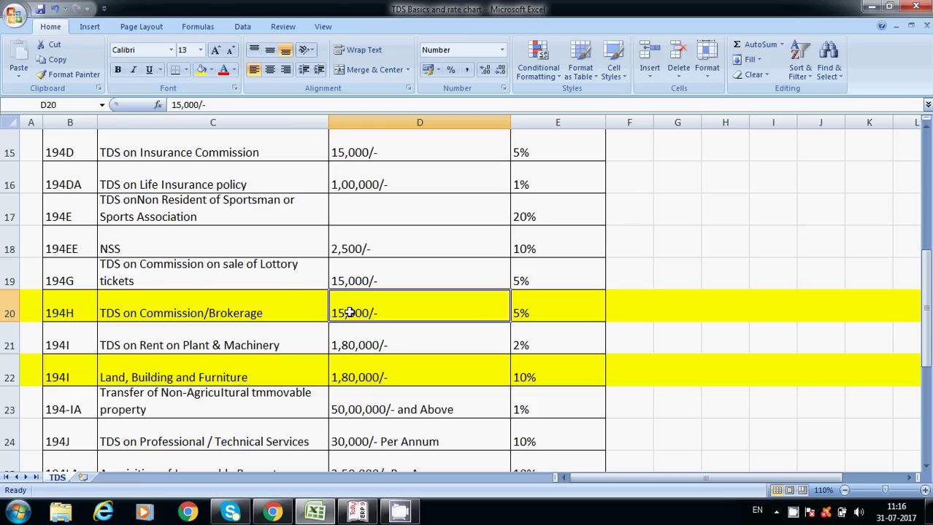
left_click(524, 307)
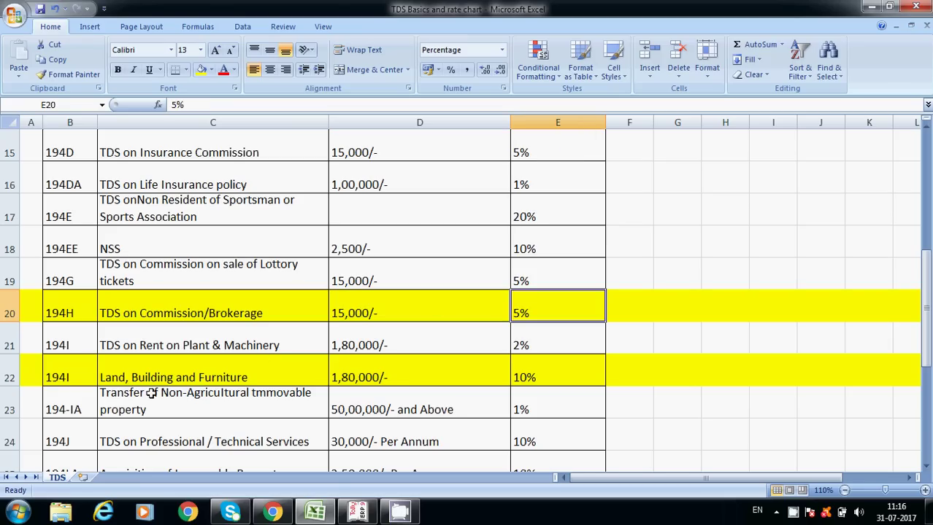
left_click(364, 307)
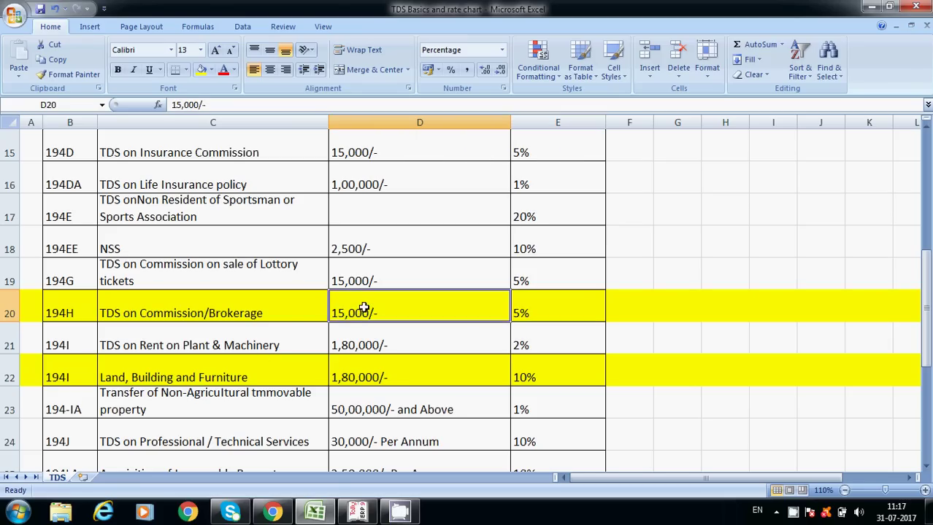
Review the 194I land-and-building row: 1,80,000/- threshold and 10% rate, then go to Tally.
left_click(51, 377)
left_click(374, 377)
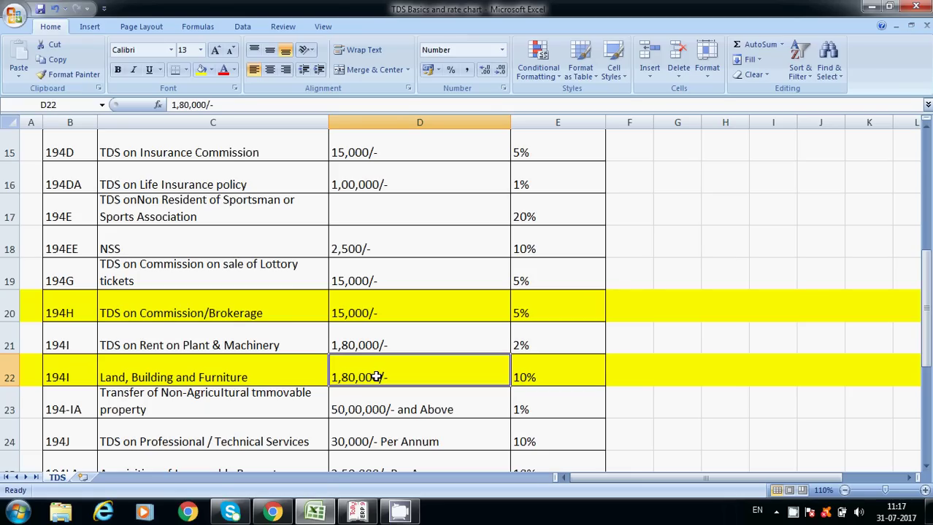
left_click(551, 370)
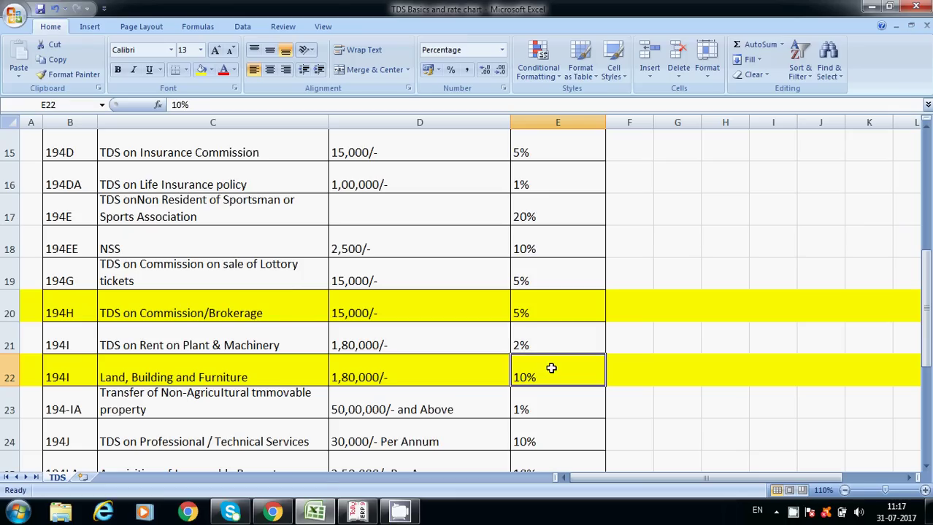
left_click(396, 379)
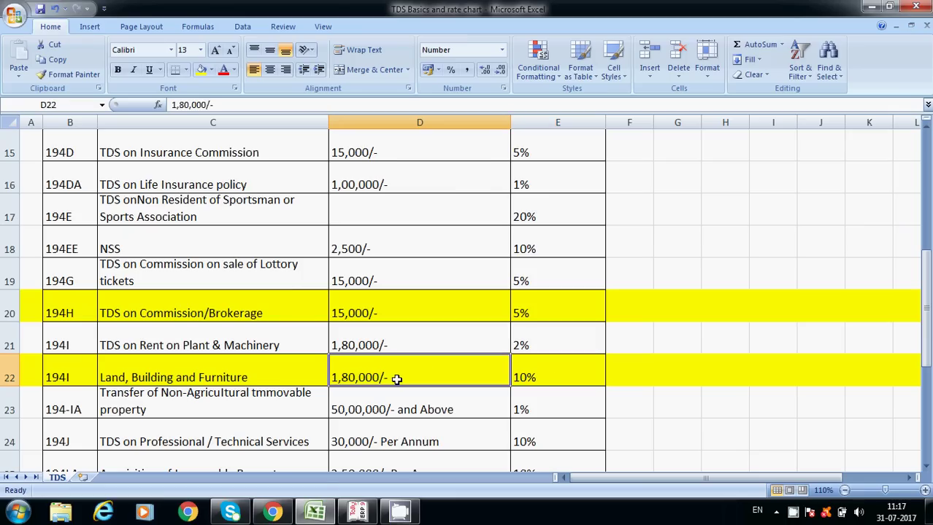
left_click(529, 380)
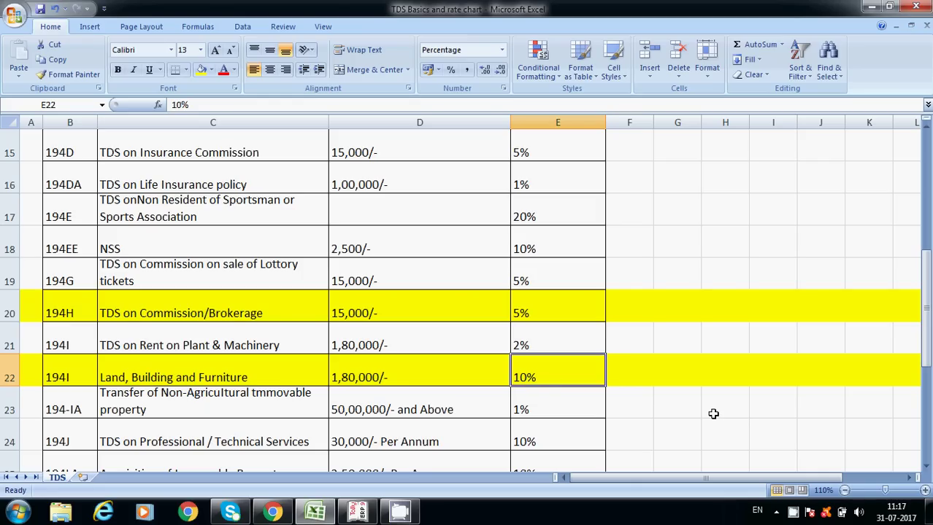
key("alt+Tab")
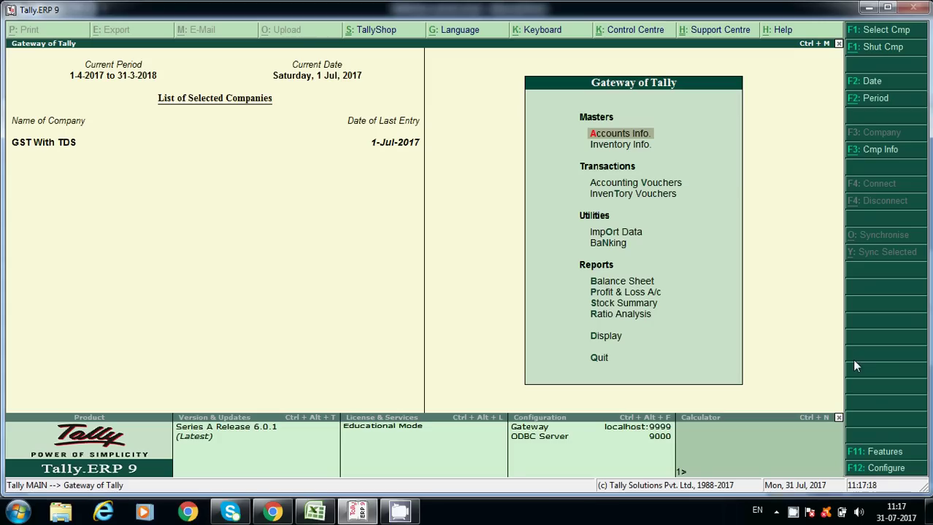
In Statutory & Taxation features, confirm the company GST details and enable TDS deductor details.
left_click(881, 452)
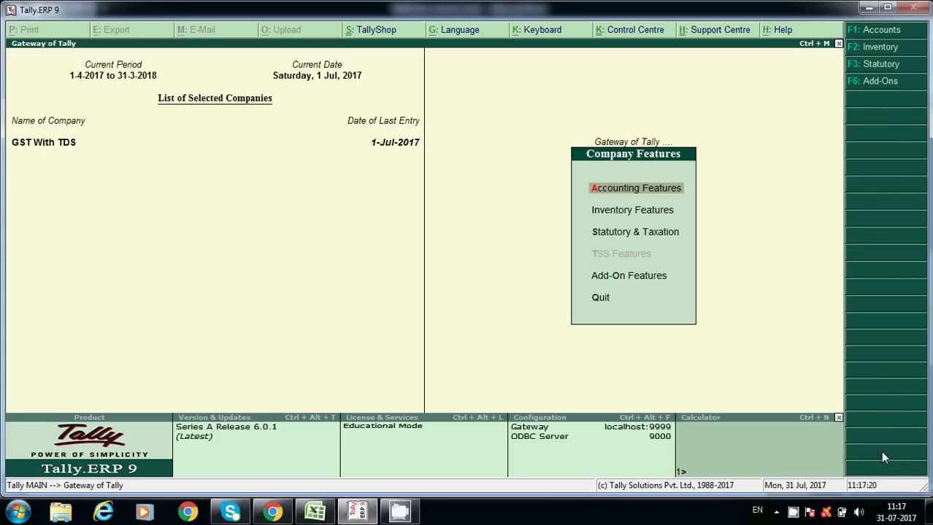
key("Down")
key("Down")
key("Return")
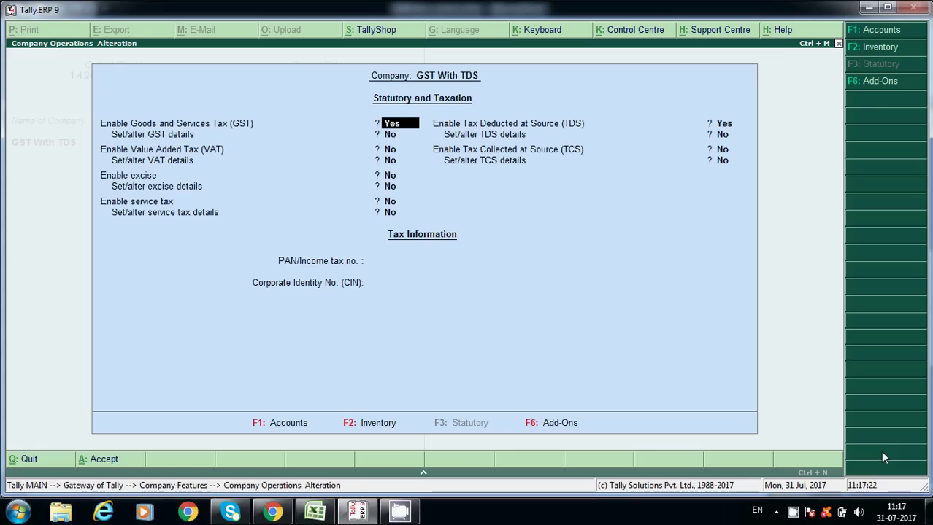
key("Return")
type("y")
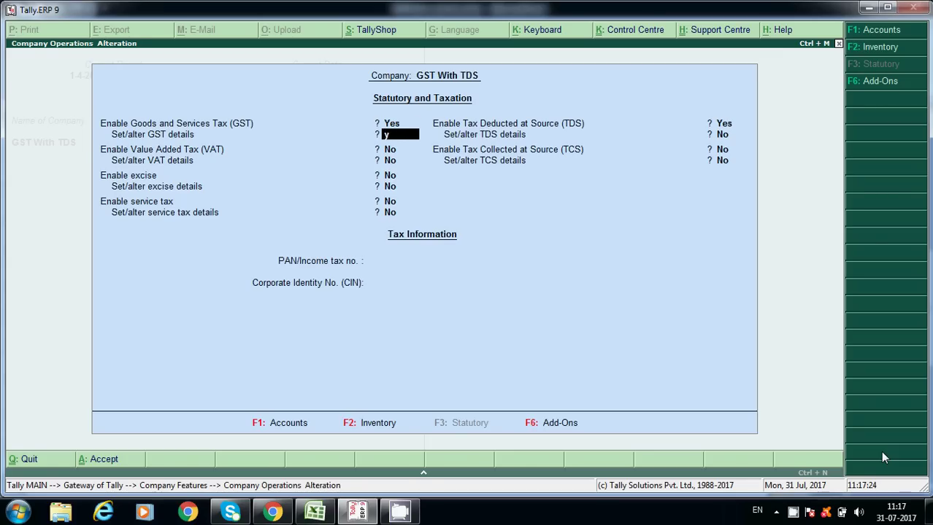
key("Return")
key("Return")
key("Return")
key("Return")
key("Return")
key("Return")
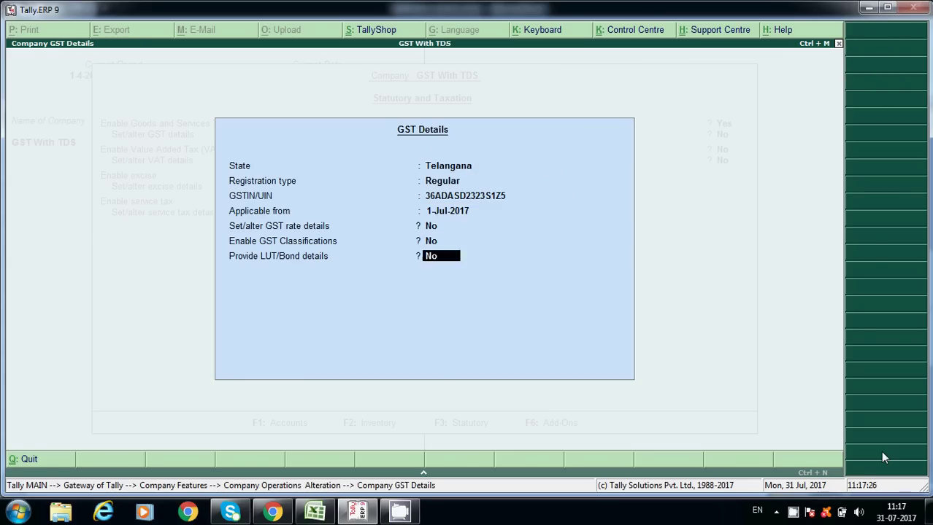
key("Return")
key("Return")
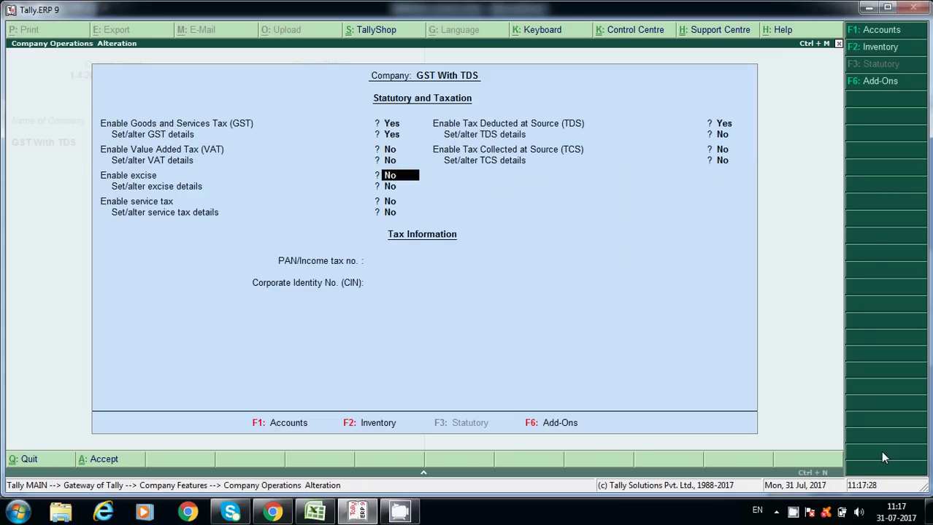
key("Return")
key("Return")
key("Return")
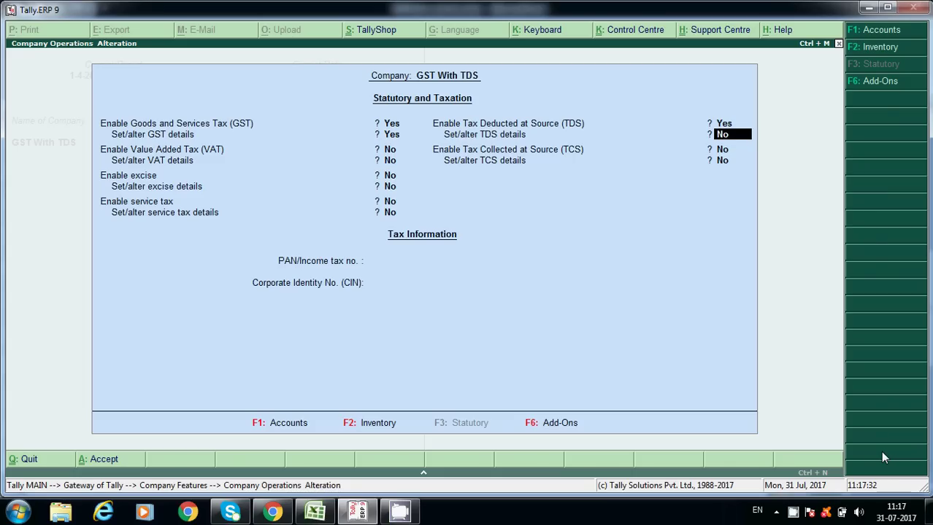
type("y")
key("Return")
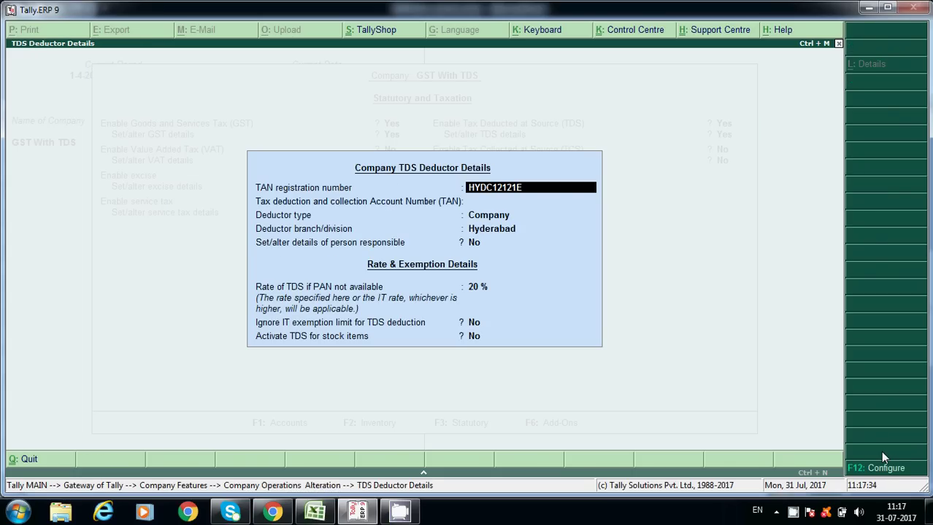
Set the TDS deductor type back to Company after briefly picking Individual/HUF.
key("Return")
key("Return")
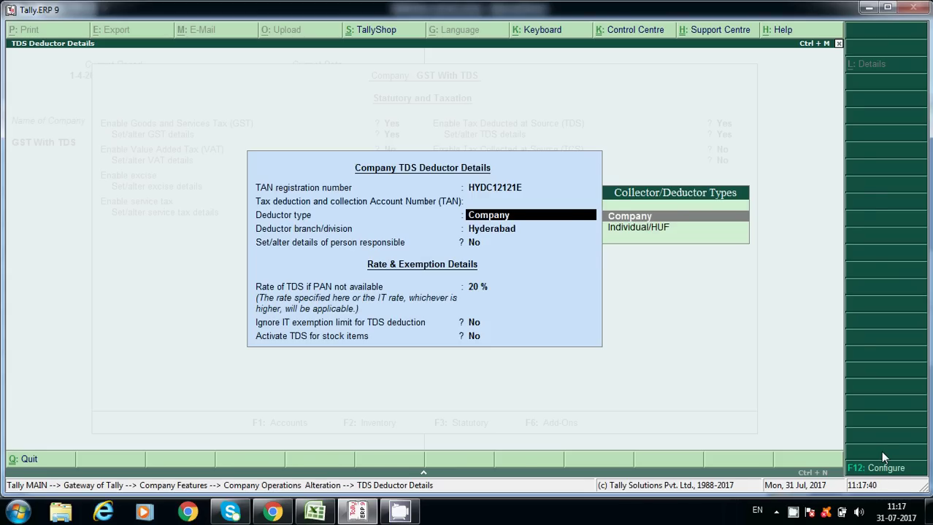
key("Down")
key("Return")
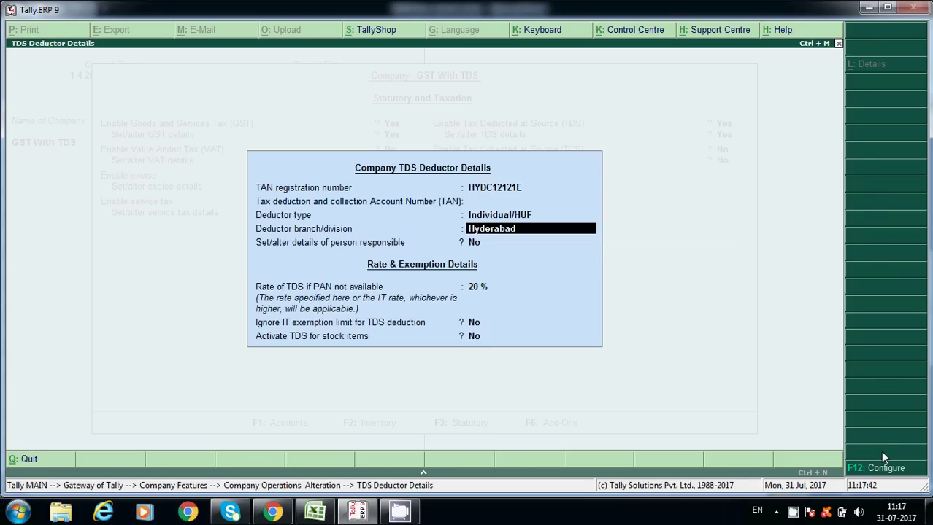
key("Up")
key("Up")
key("Return")
Keep branch Hyderabad, enable person-responsible details, and keep the 20% no-PAN rate.
key("Return")
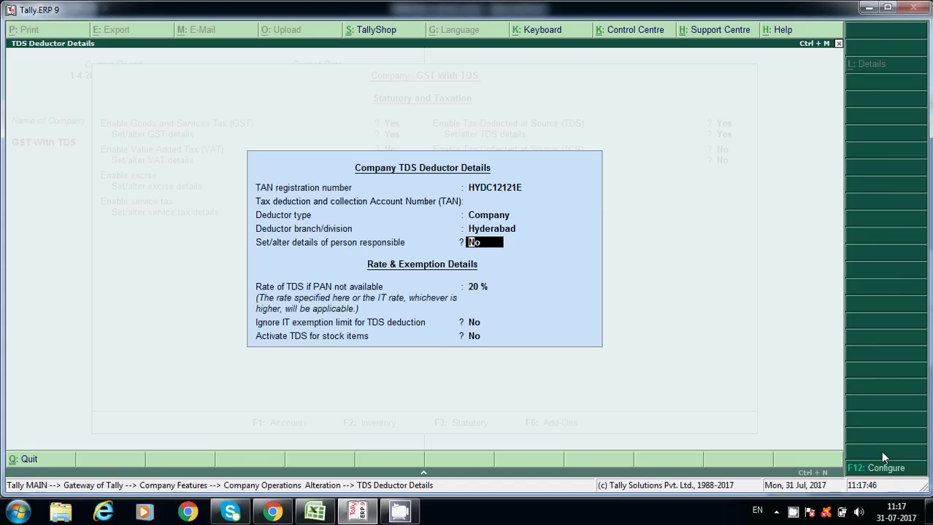
type("y")
key("Return")
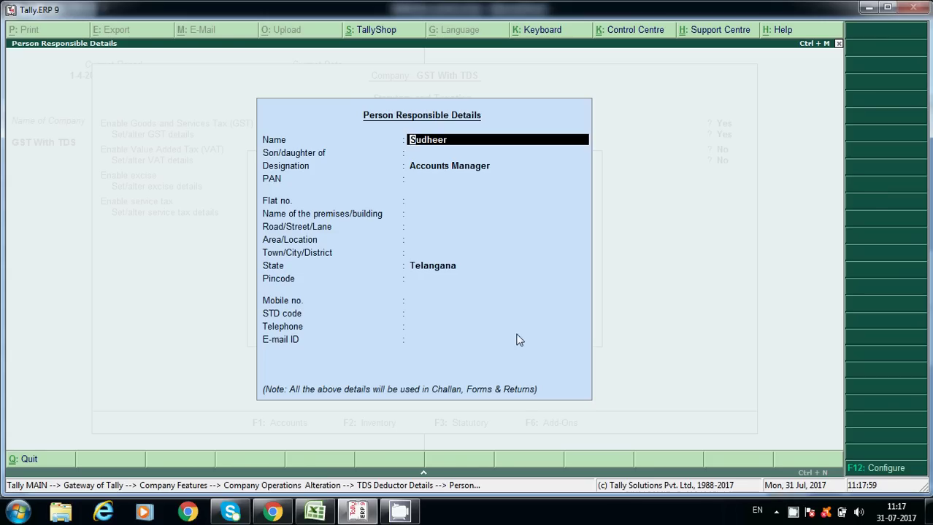
key("Return")
key("Return")
key("Return")
key("Return")
key("Return")
key("Return")
key("Return")
key("Return")
key("Return")
key("Return")
key("Return")
key("Return")
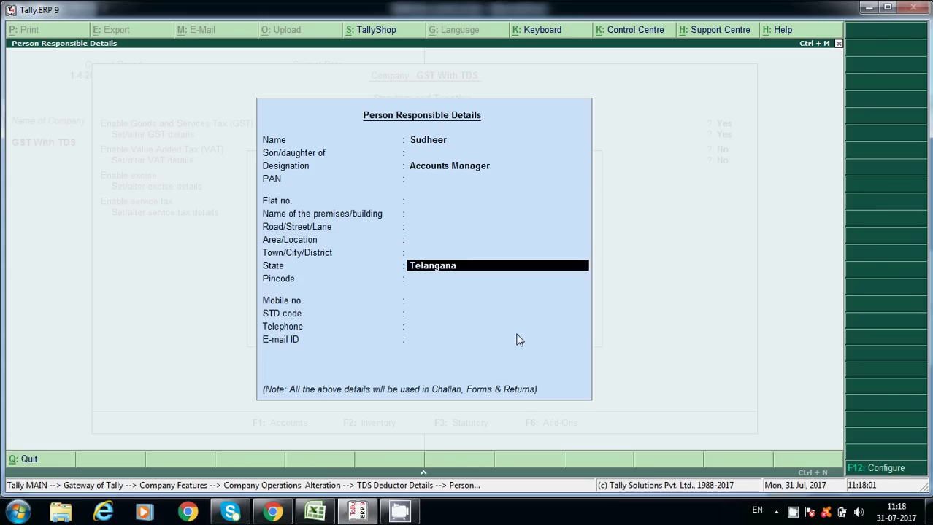
key("Return")
key("Return")
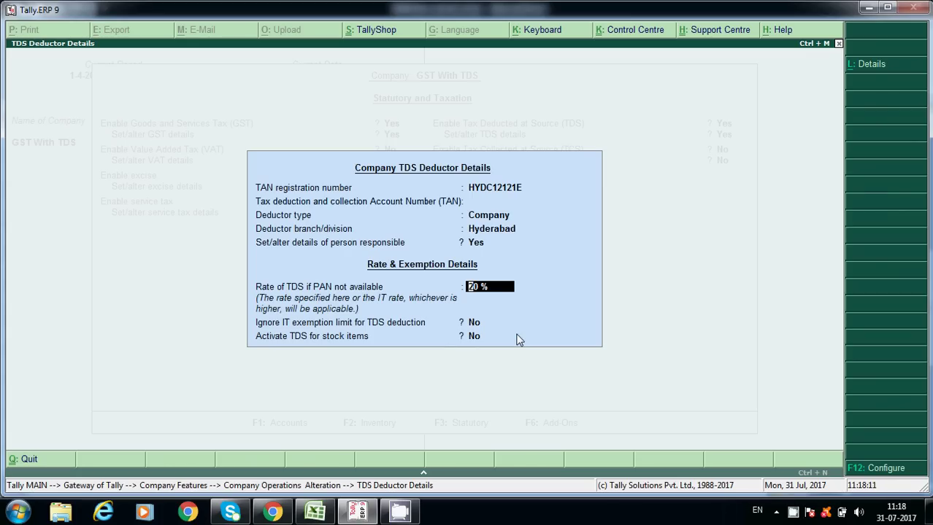
key("Return")
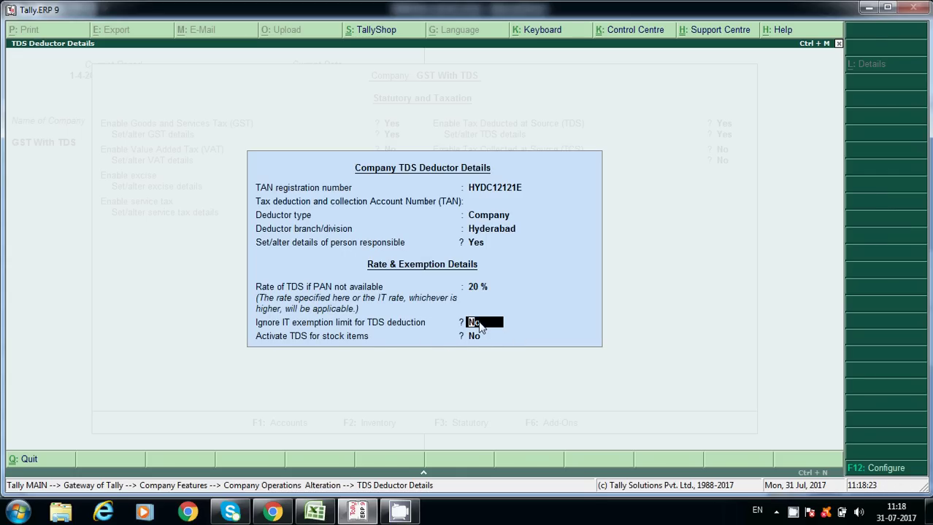
Recheck the 194H 15,000/- threshold in Excel, then accept deductor details with exemption override and stock-item TDS off.
key("alt+Tab")
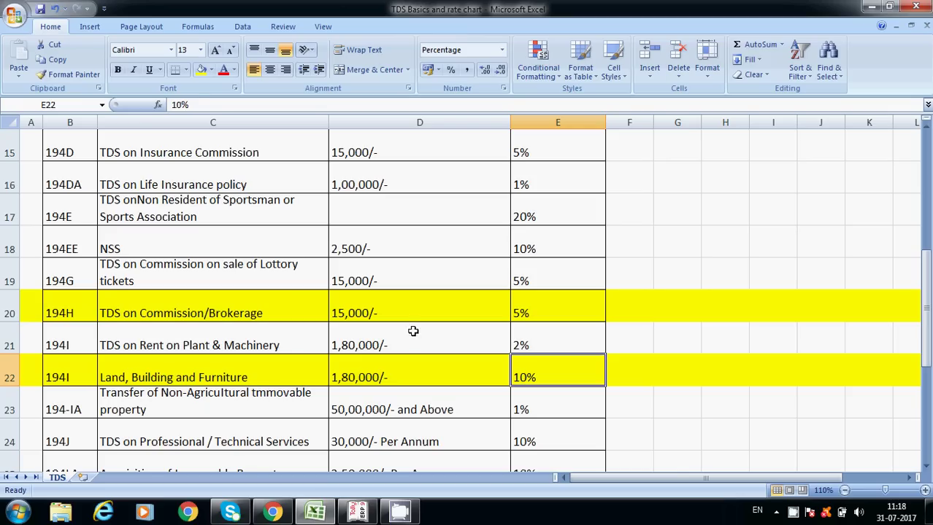
left_click(359, 316)
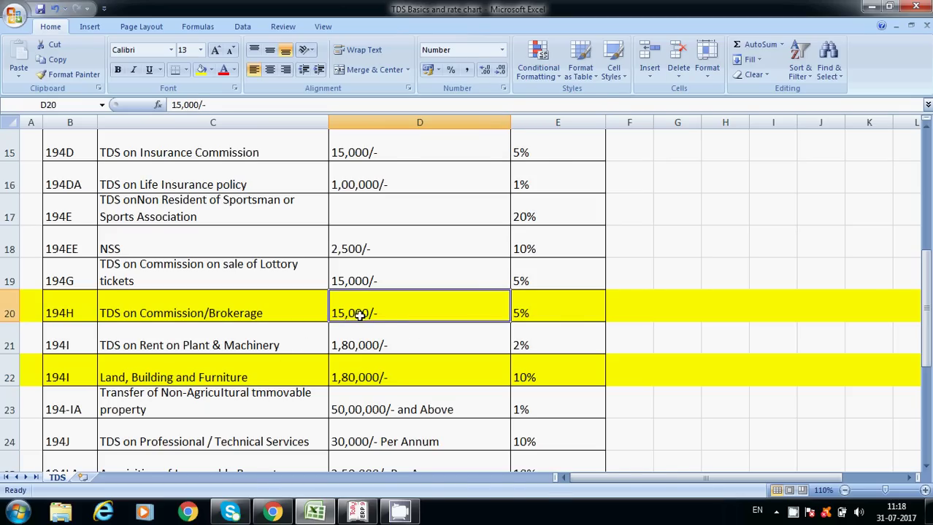
key("alt+Tab")
key("alt+Tab")
key("alt+Tab")
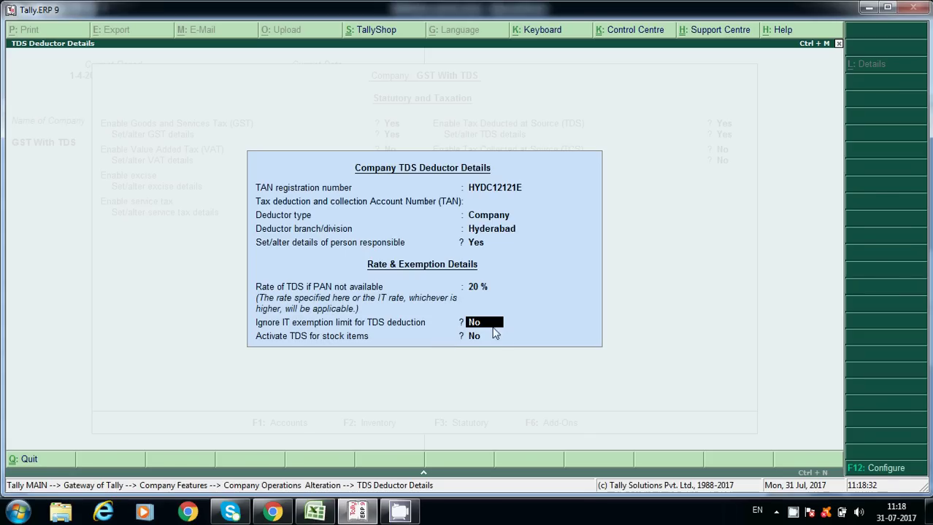
key("alt+Tab")
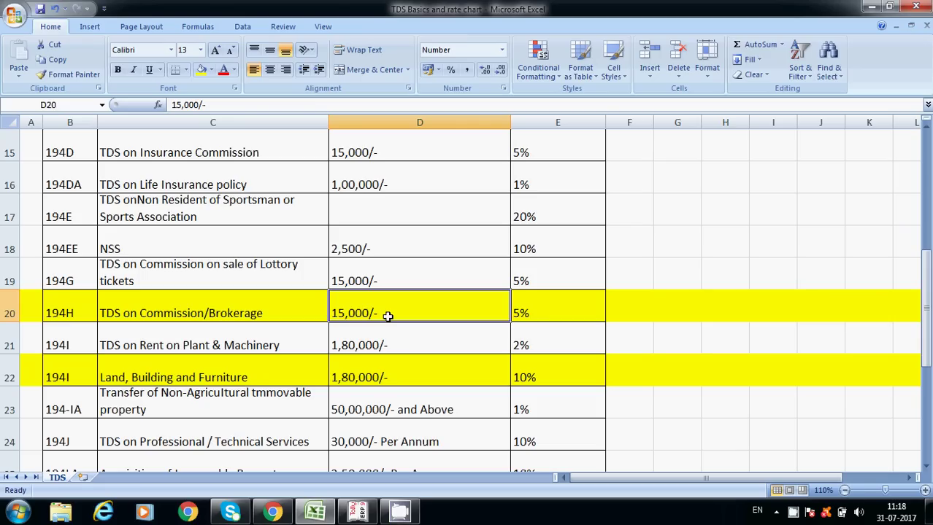
key("alt+Tab")
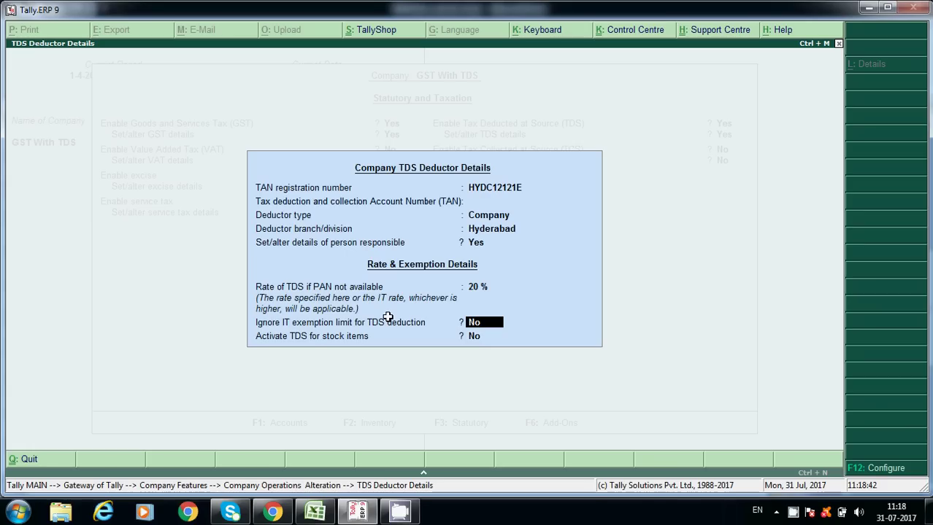
key("Return")
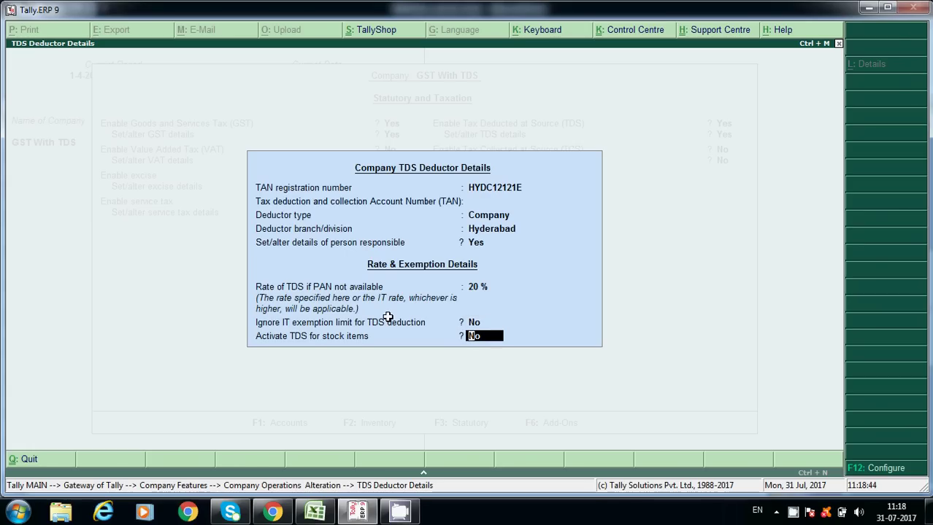
key("Return")
key("Return")
key("Return")
key("Return")
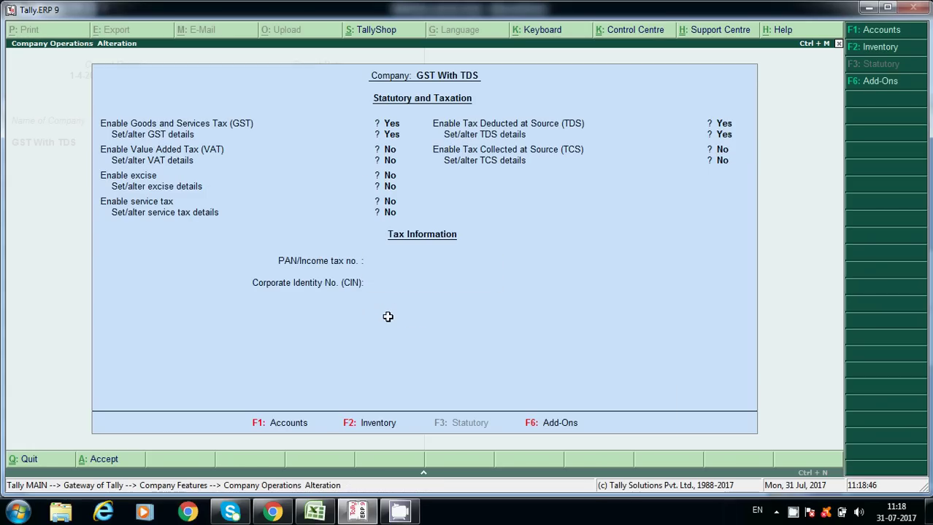
Start accounting-mode purchase voucher No. 3 with supplier invoice 121 dated 1-Jul-2017.
key("Escape")
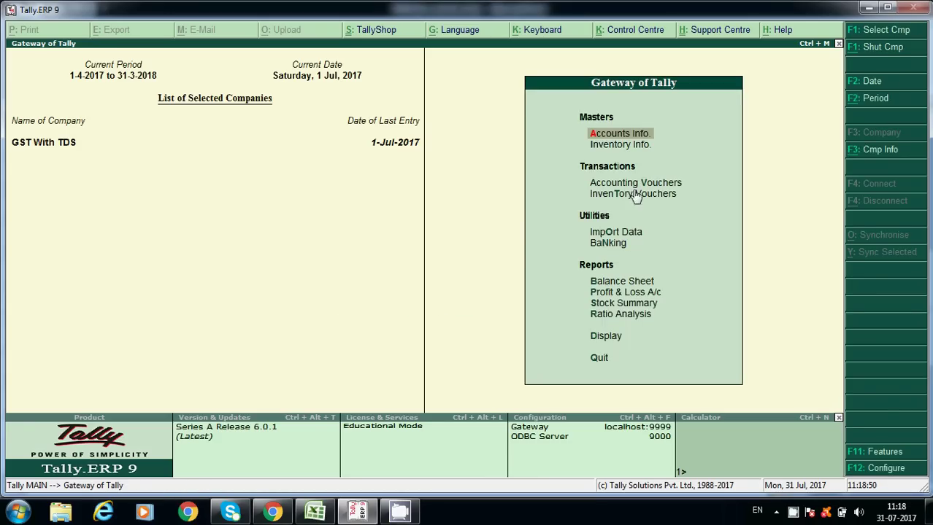
left_click(637, 188)
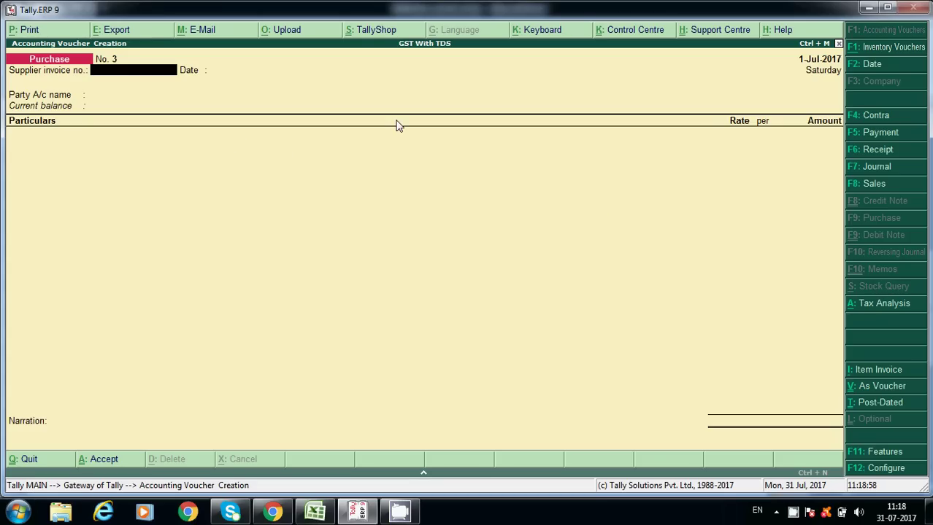
left_click(879, 371)
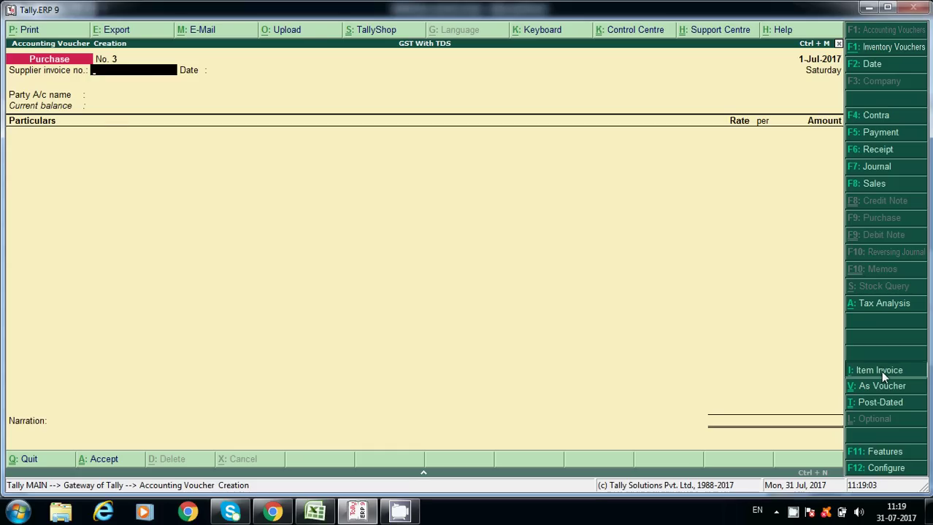
left_click(879, 370)
type("121")
key("Return")
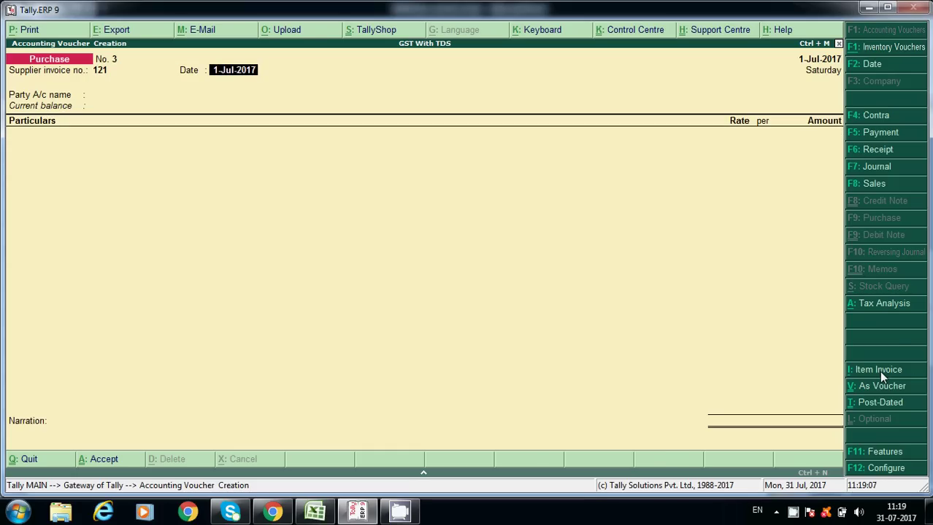
key("Return")
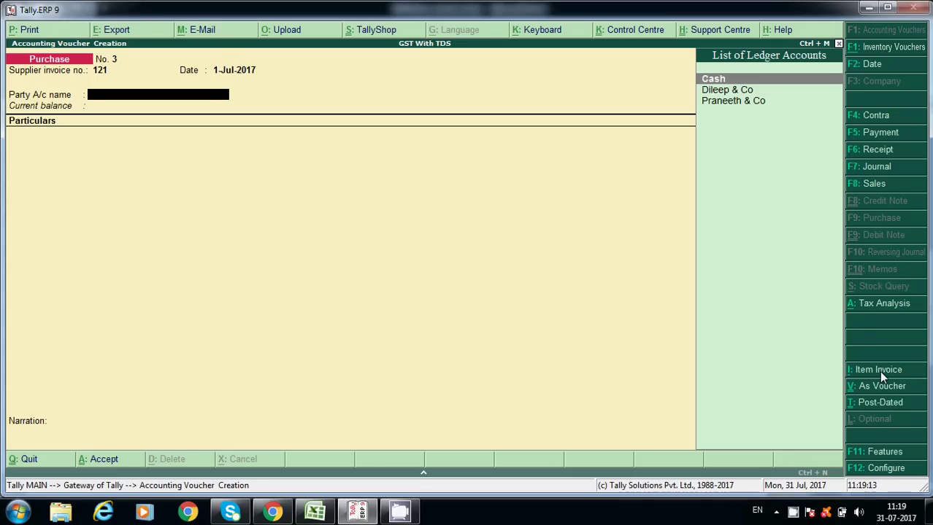
key("alt+c")
Create ledger 'Eeshitha & Co' under Sundry Creditors and make it TDS deductible.
type("EEs")
key("BackSpace")
key("BackSpace")
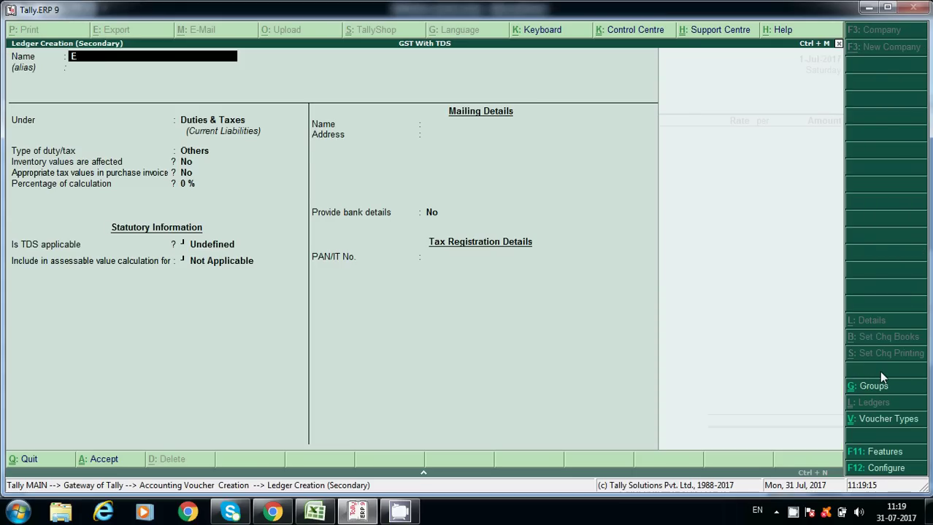
type("eshi")
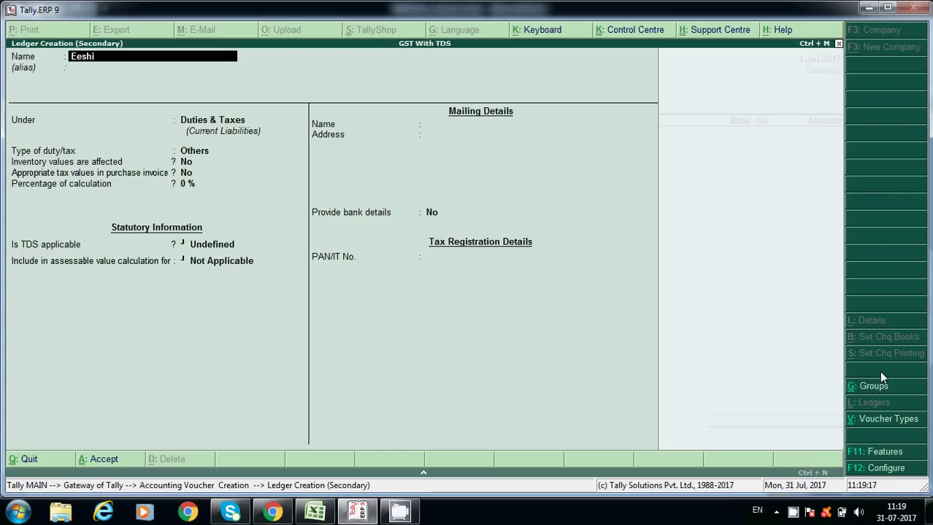
type("tha & Co")
key("Return")
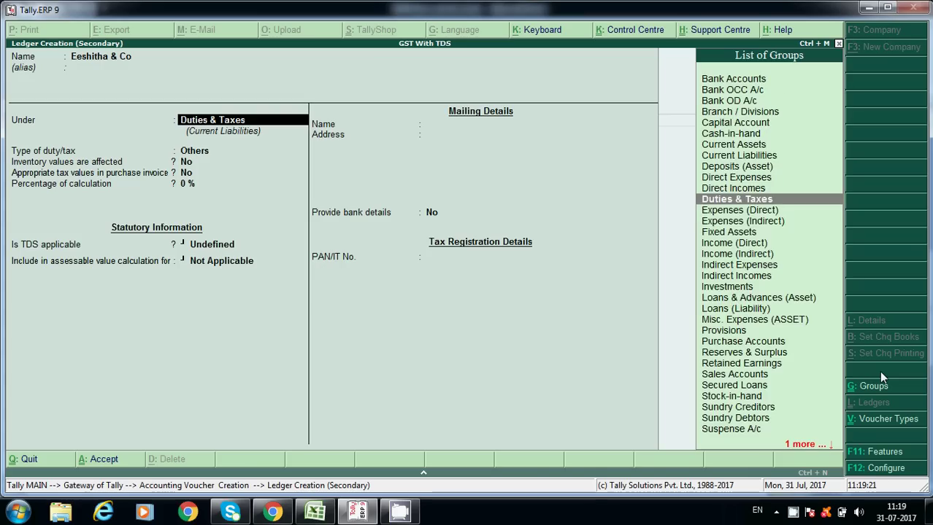
type("Sun")
key("Return")
key("Return")
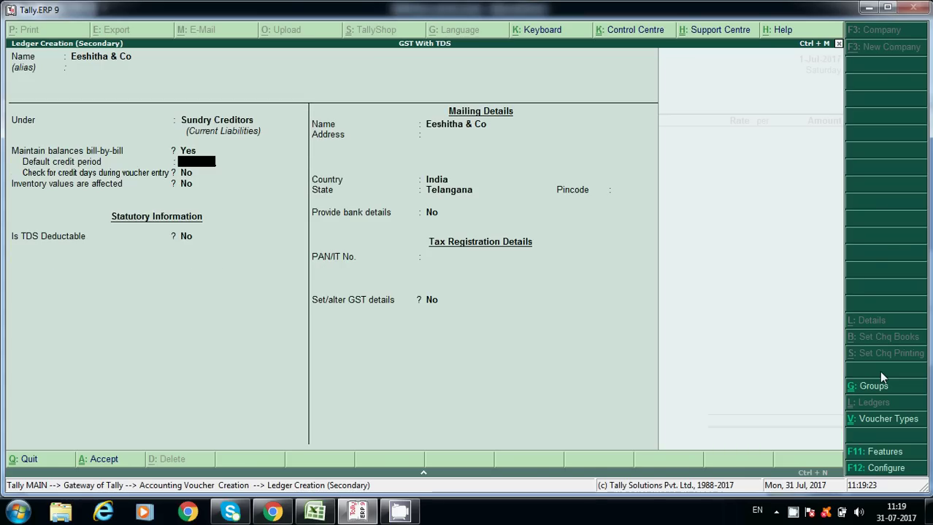
key("Return")
key("Return")
key("y")
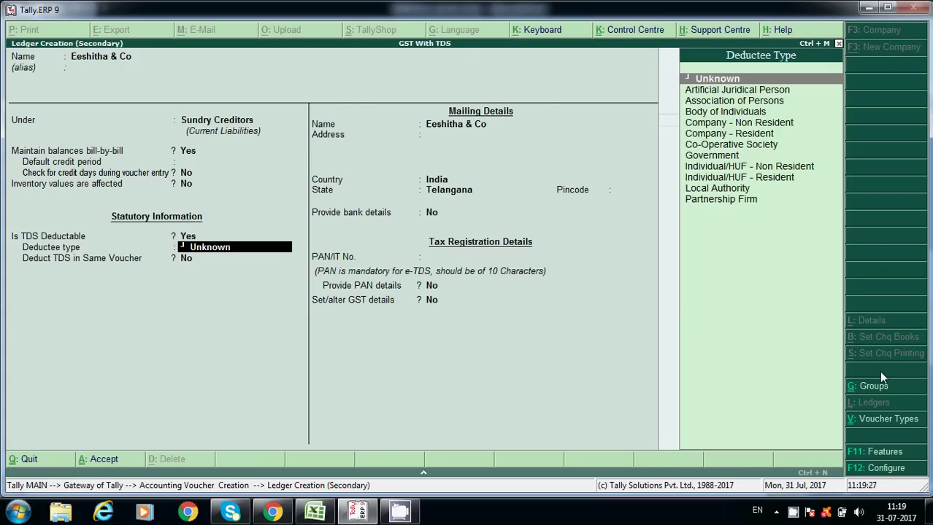
Set deductee type Partnership Firm, deduct TDS in same voucher, nature TDS on Rent - 194I.
left_click(730, 201)
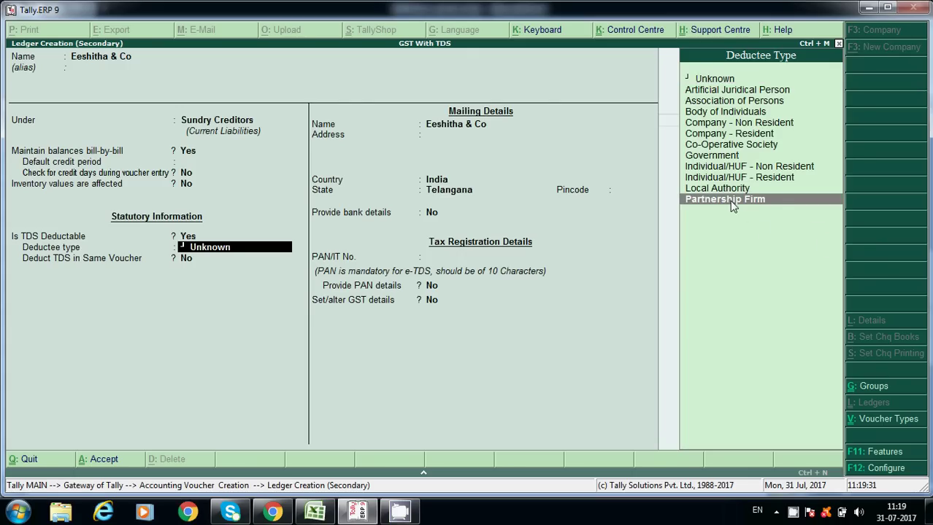
left_click(729, 201)
key("y")
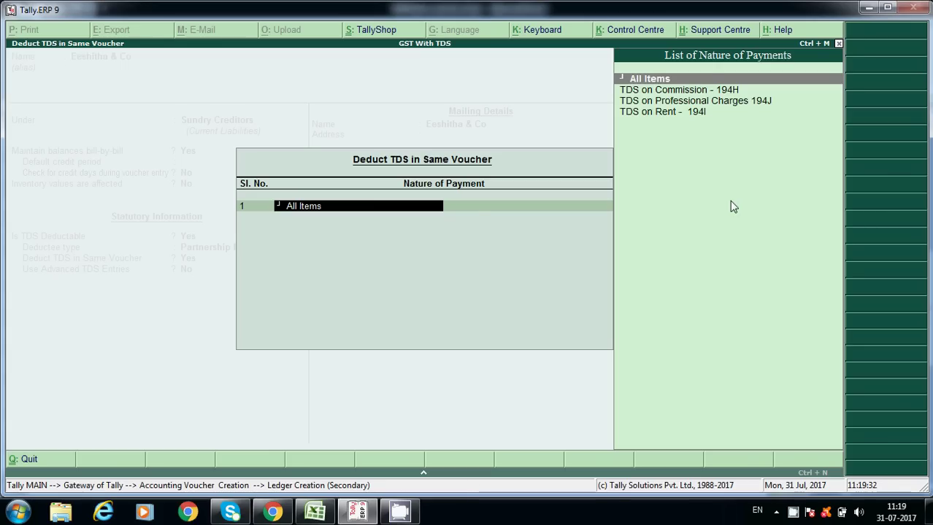
key("Down")
key("Down")
key("Down")
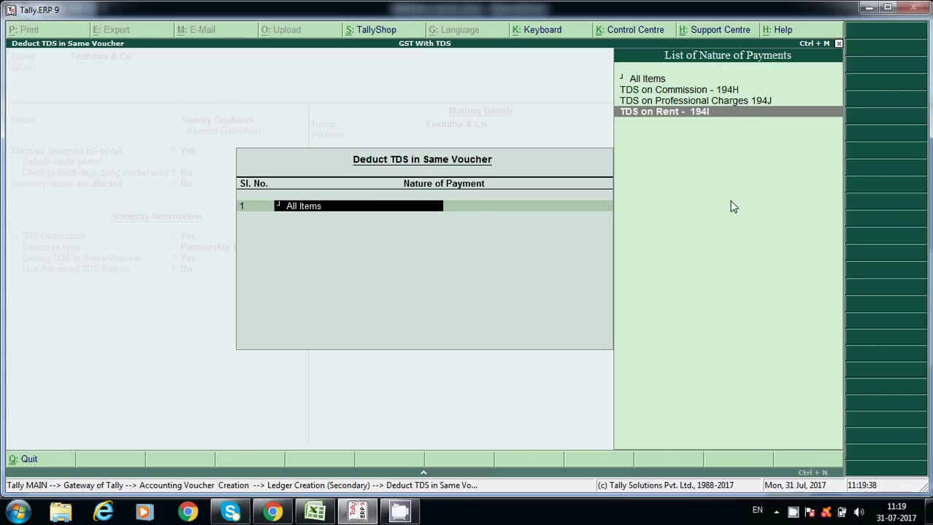
key("Return")
key("Return")
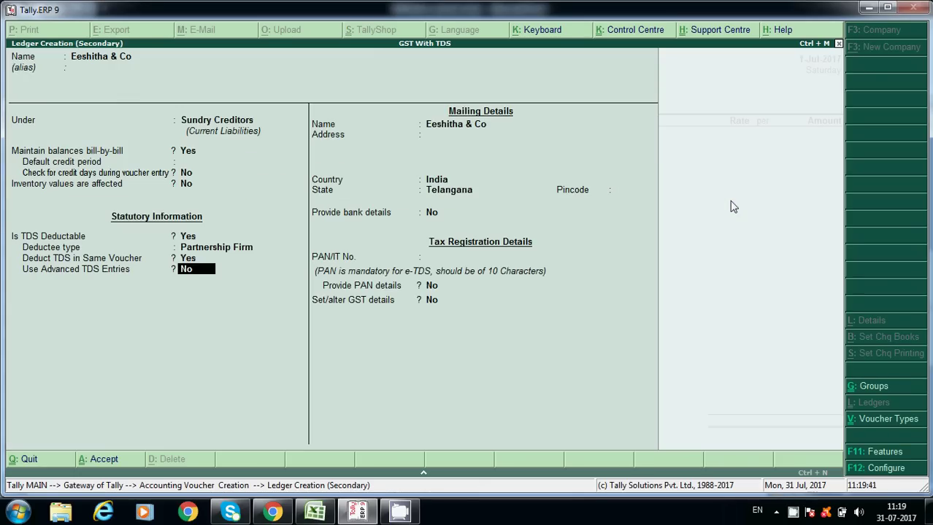
key("Return")
Enter the supplier's PAN and enable PAN details.
key("Return")
key("Return")
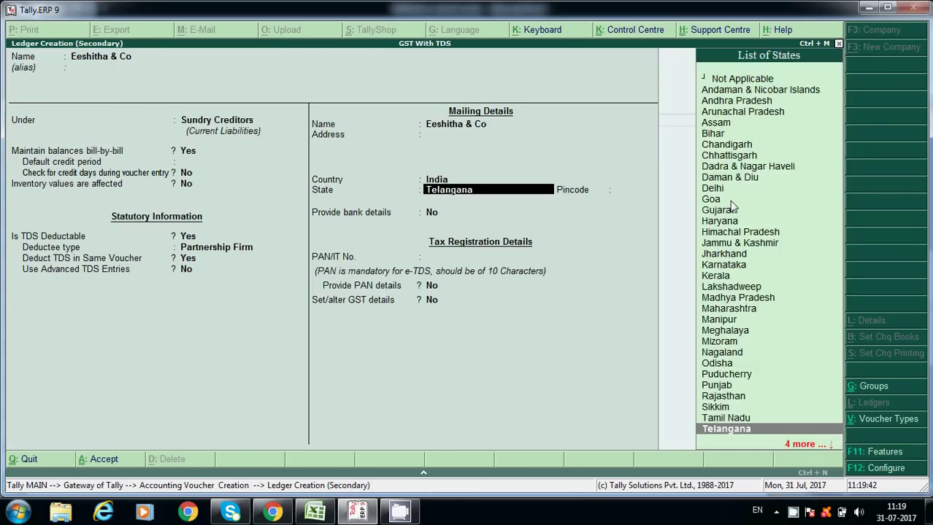
key("Return")
key("Return")
key("Return")
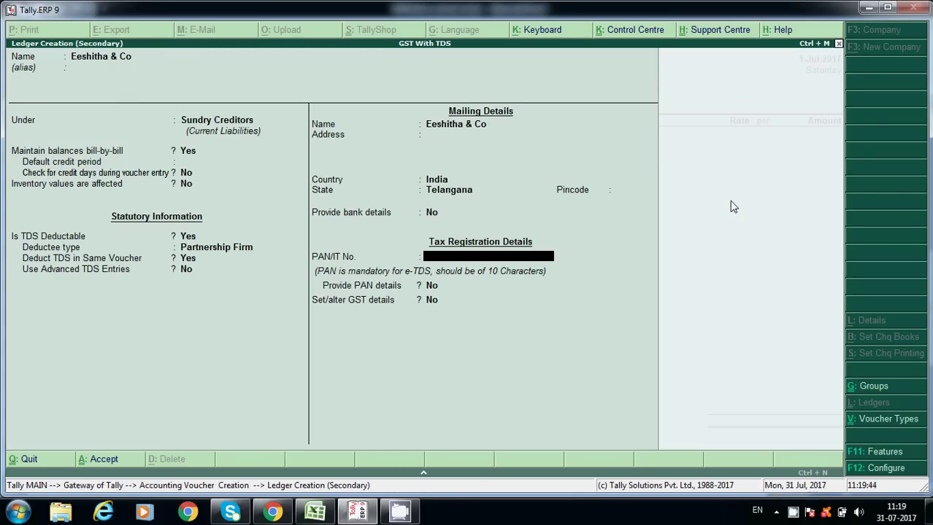
key("Return")
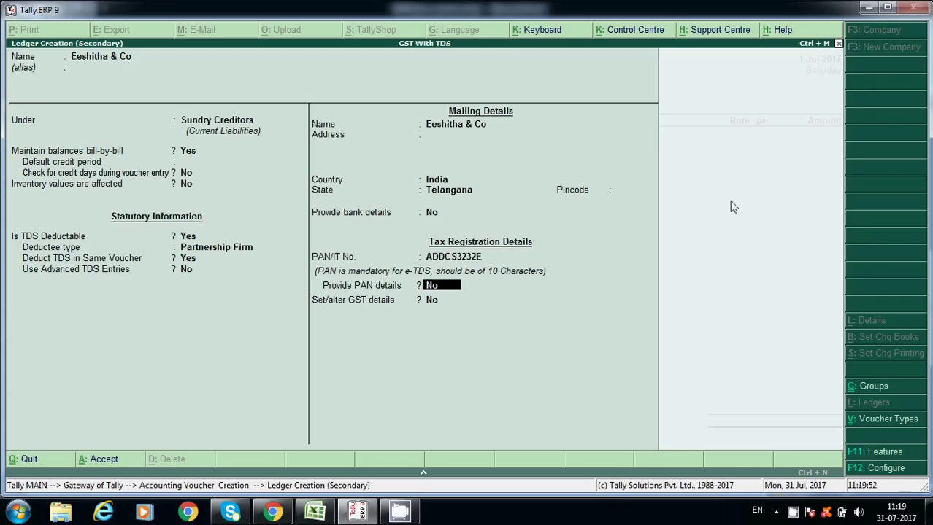
key("y")
key("Return")
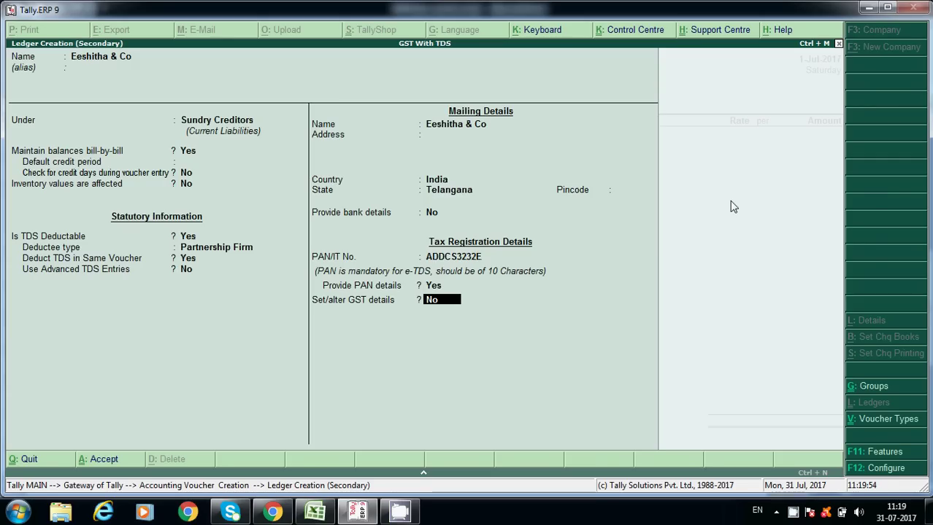
Set the supplier's GST registration to Regular and enter its GSTIN.
key("Return")
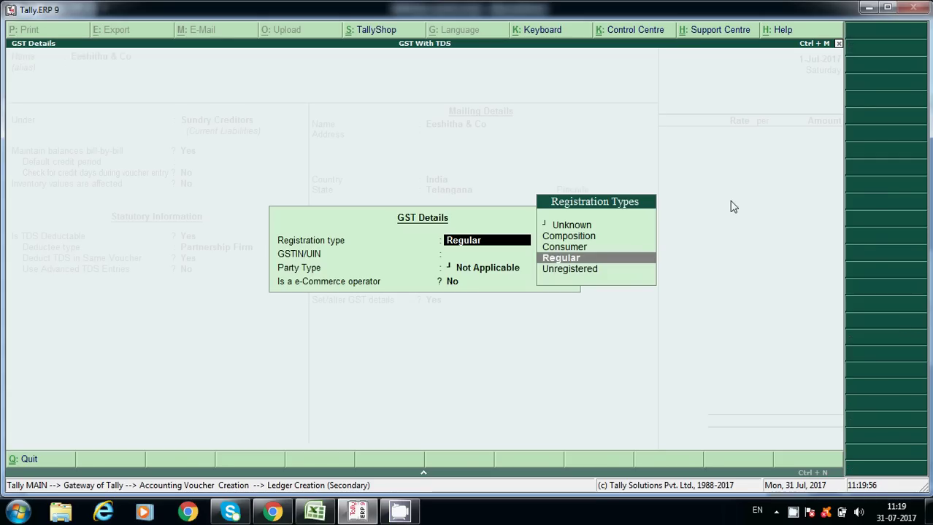
key("Return")
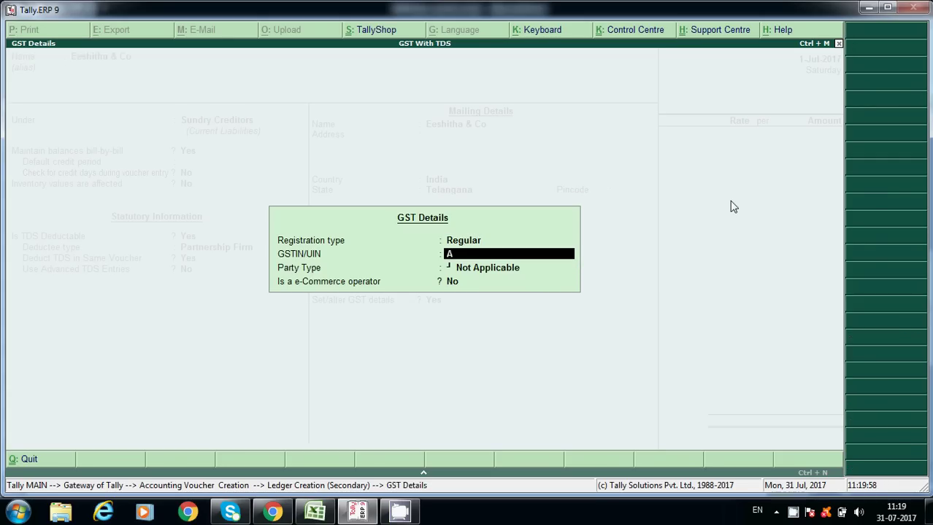
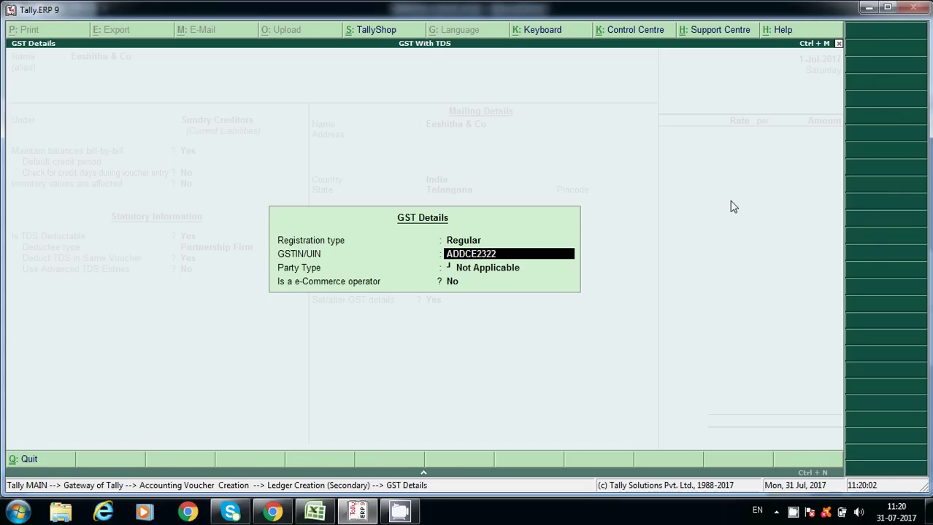
key("Return")
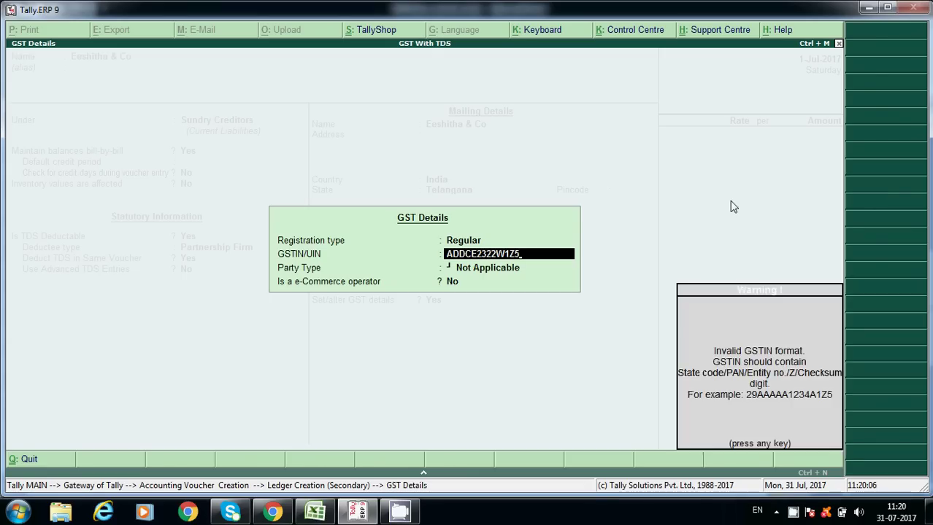
key("Return")
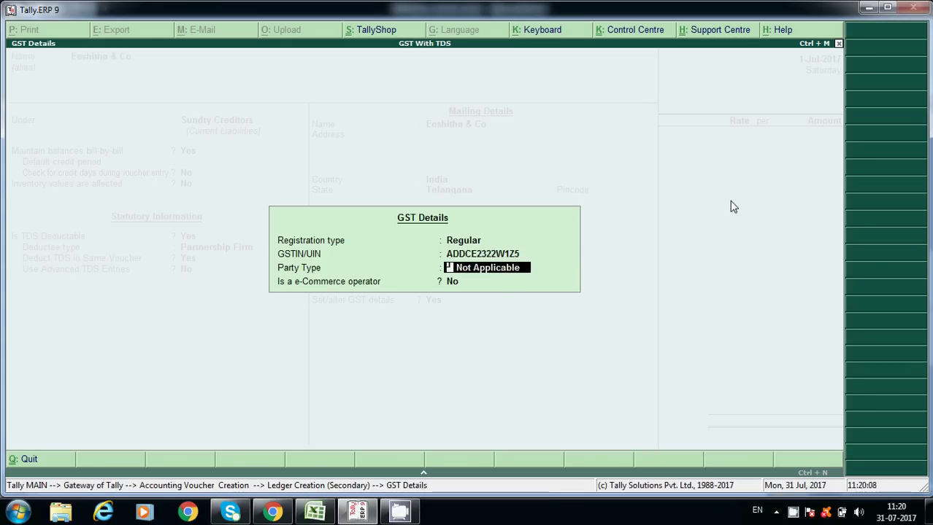
key("Up")
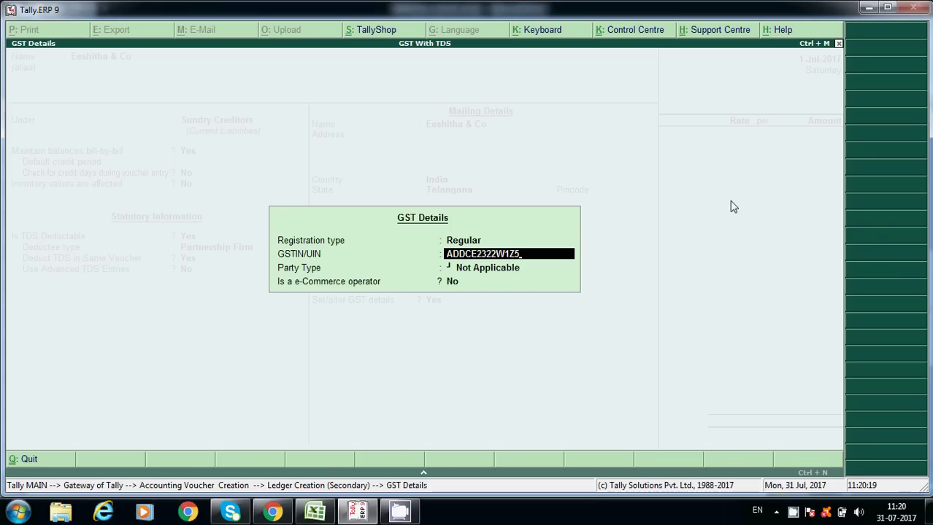
Correct the GSTIN with the Telangana state code 36 prefix and save the ledger.
type("36")
key("BackSpace")
key("BackSpace")
key("Home")
type("36")
key("Return")
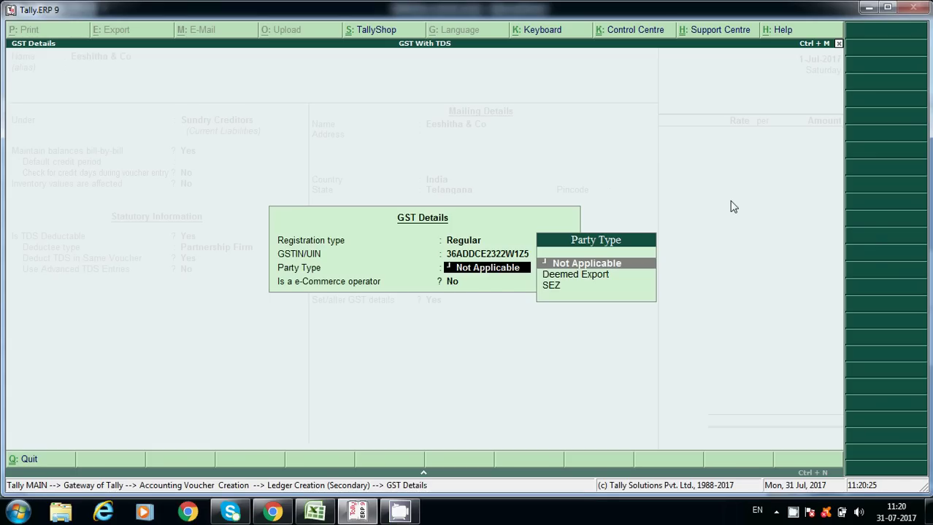
key("Return")
key("Return")
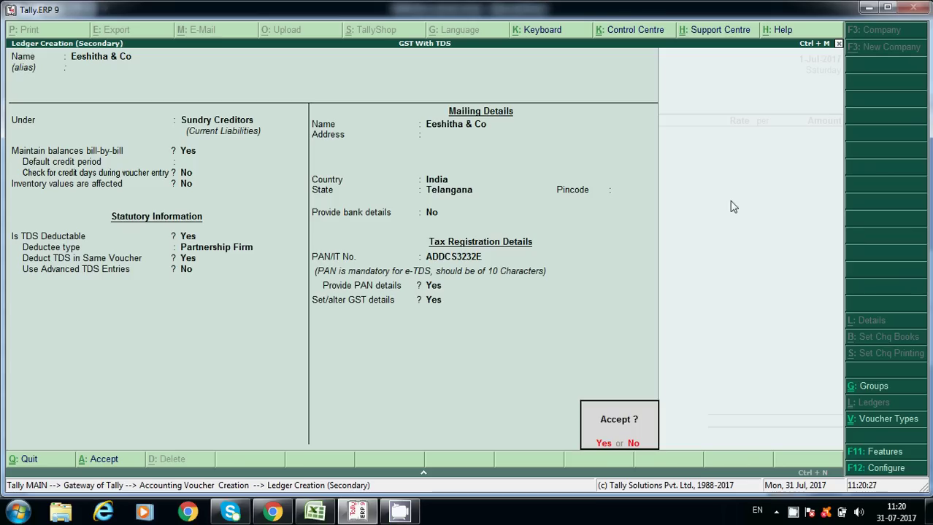
key("Return")
Enter Rent on Building as the voucher's first particular and open that ledger for alteration.
key("Return")
key("Return")
key("Return")
key("Return")
key("Return")
key("Return")
key("Return")
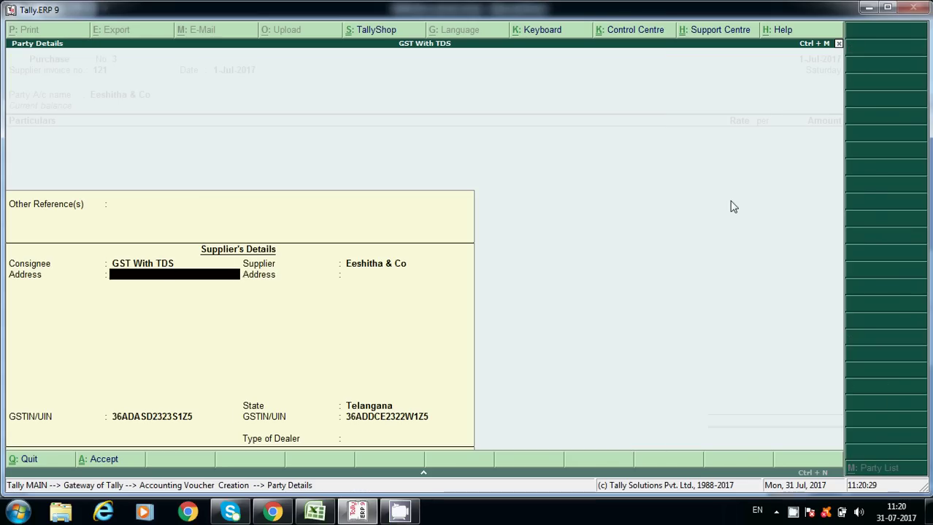
key("Return")
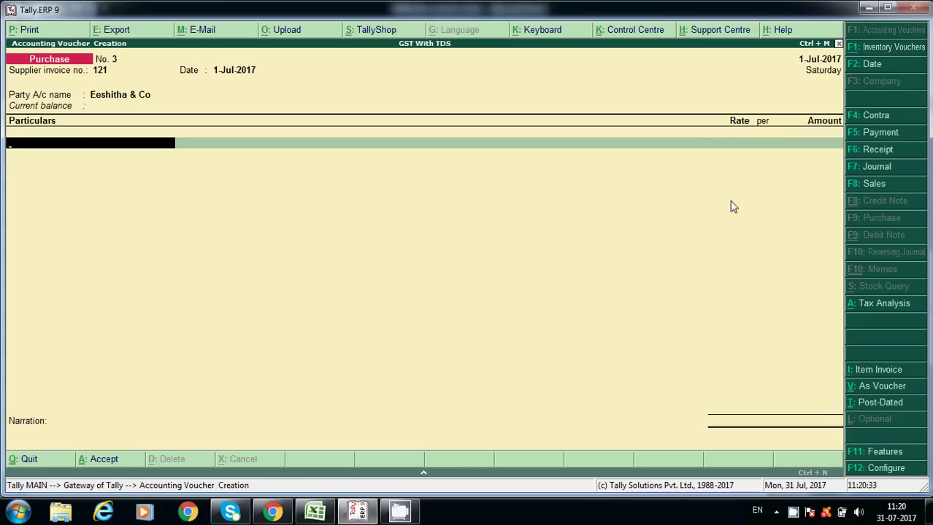
type("tds")
key("BackSpace")
key("BackSpace")
key("BackSpace")
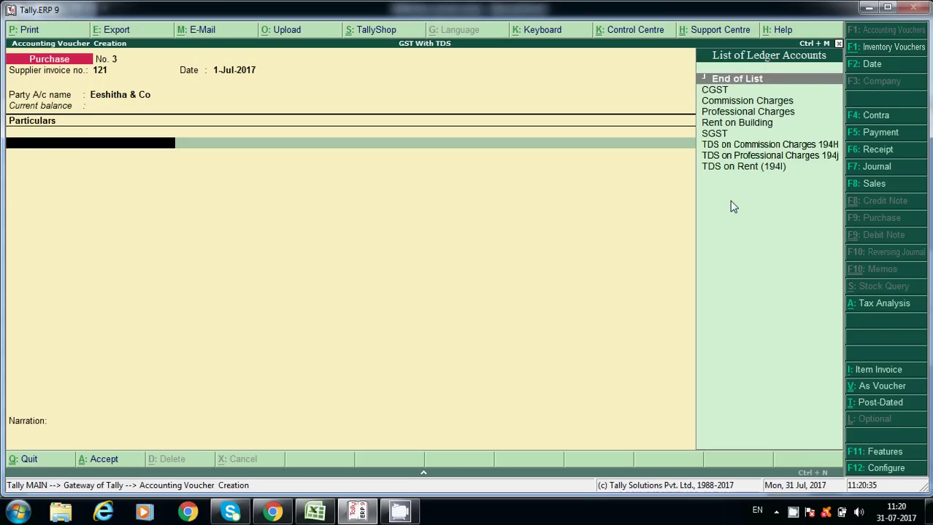
key("Down")
key("Down")
key("Down")
key("Down")
key("Return")
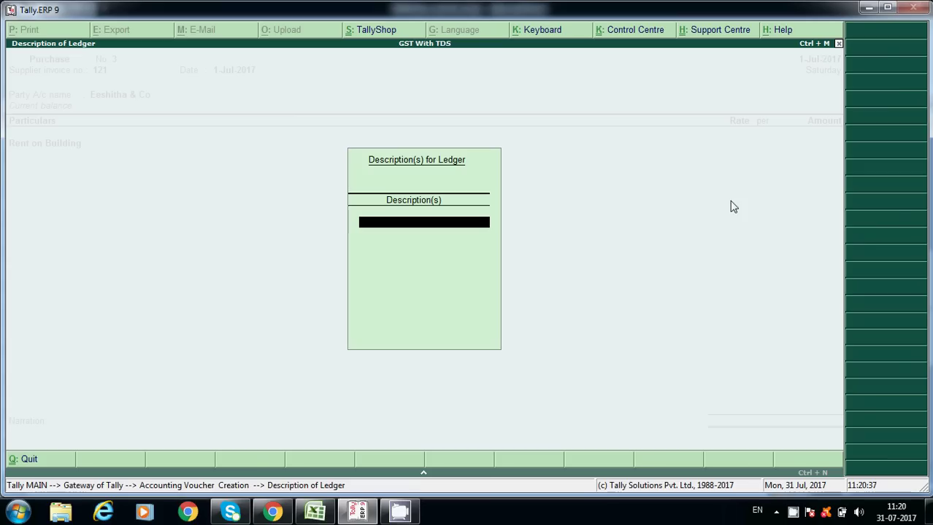
key("Return")
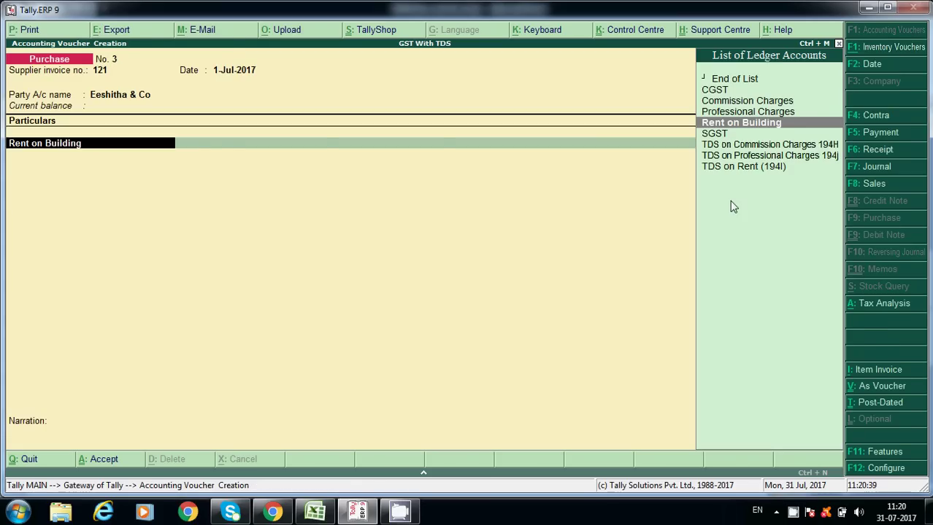
key("ctrl+Return")
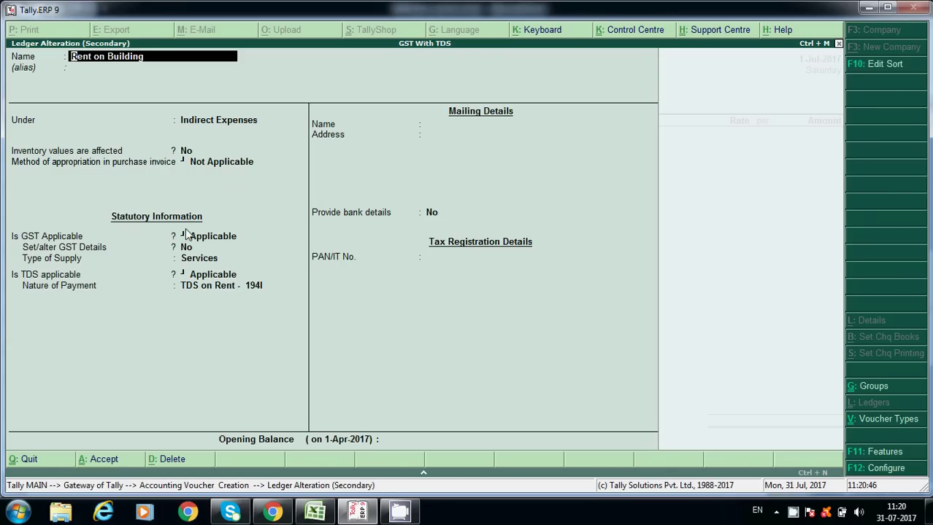
Enable GST details on Rent on Building and review its tax rate, HSN/SAC and transaction nature.
left_click(258, 238)
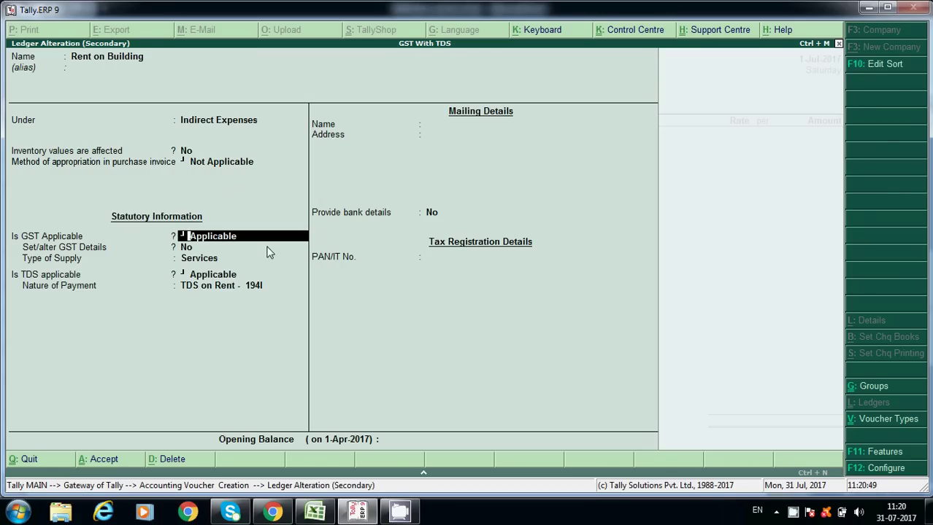
left_click(267, 251)
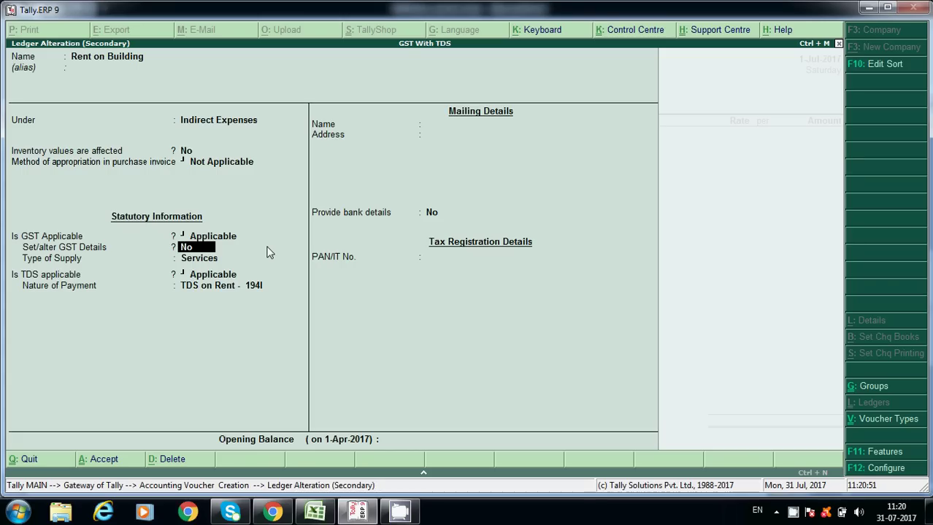
key("y")
key("Return")
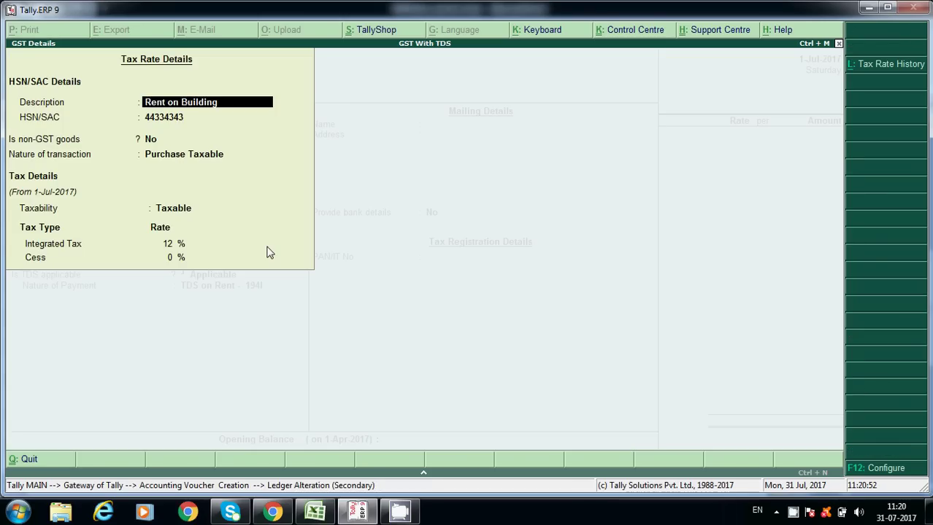
key("Return")
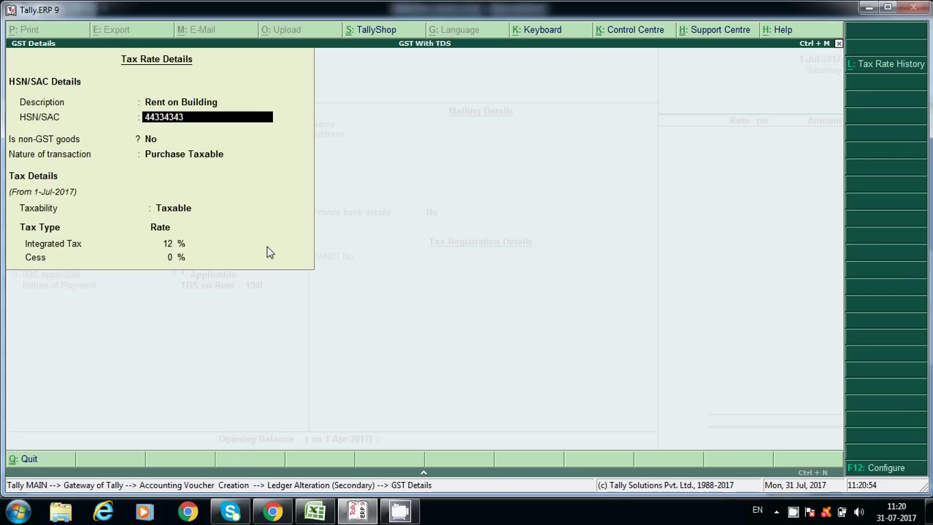
key("Return")
key("Return")
key("Return")
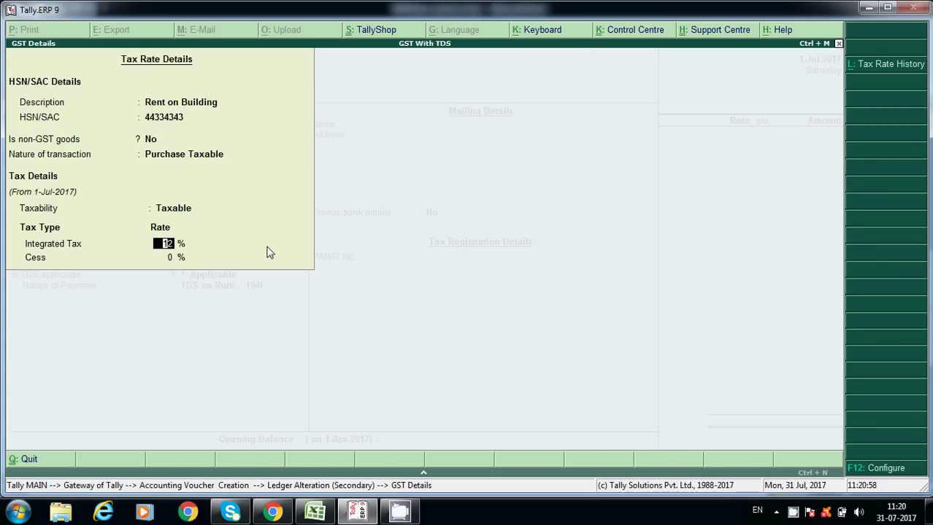
key("Return")
key("Return")
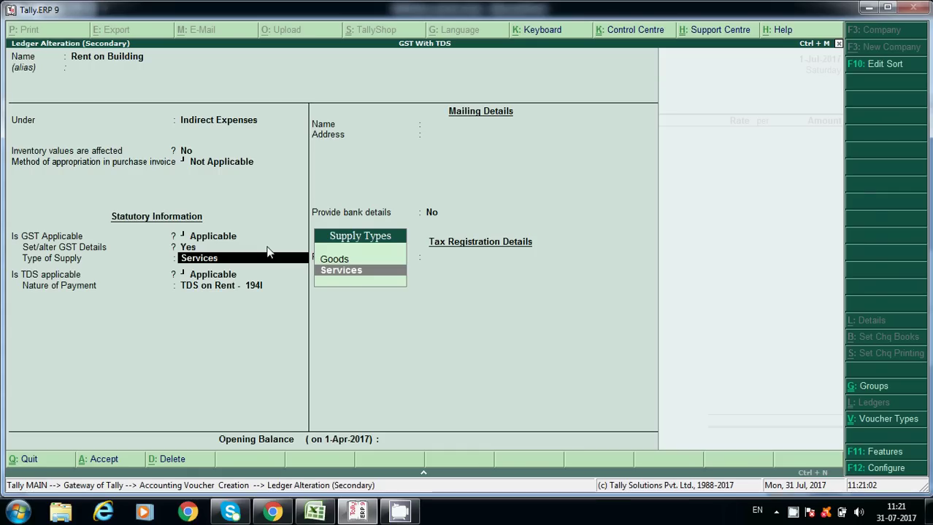
Keep supply type Services and TDS on Rent - 194I, opening its payment-nature details.
key("Return")
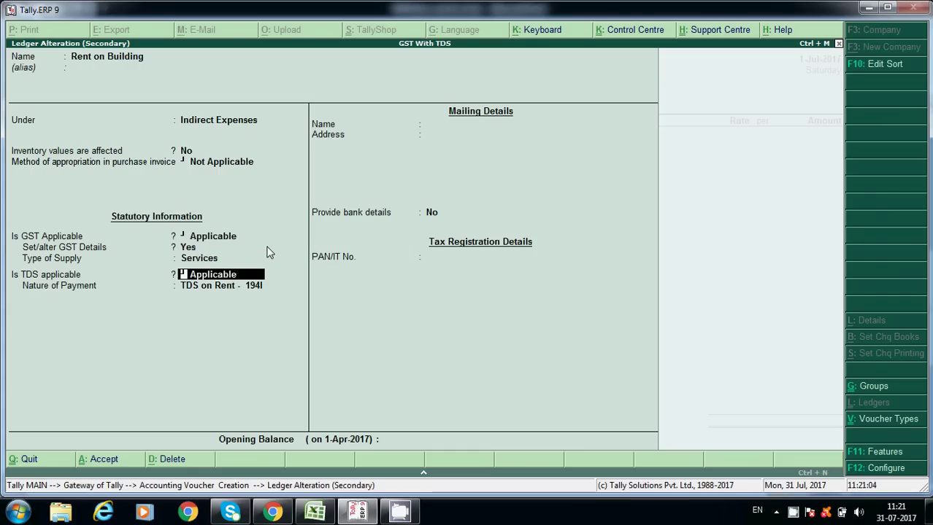
key("Return")
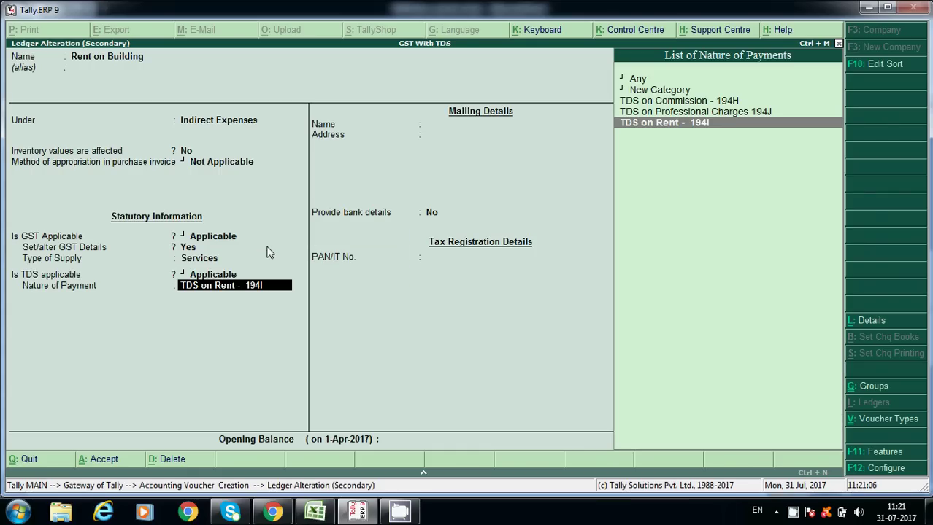
key("Return")
key("BackSpace")
key("ctrl+Return")
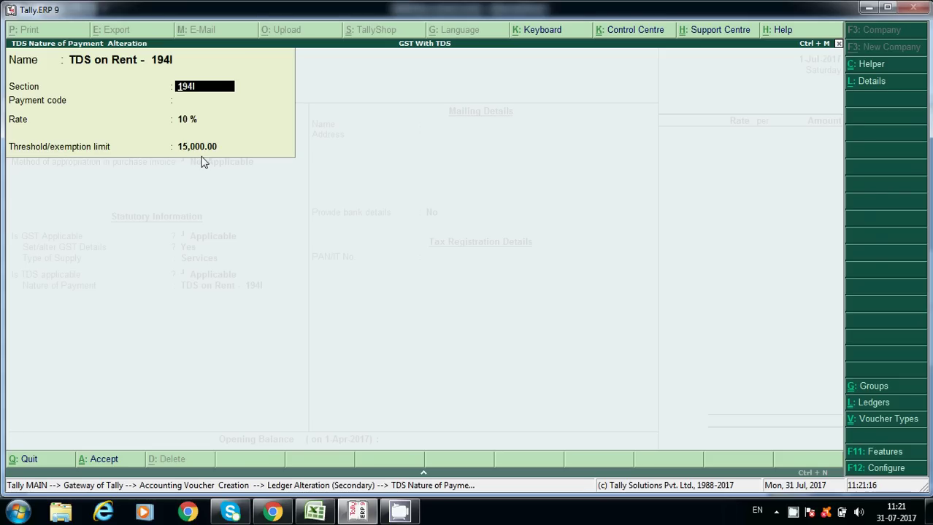
left_click(317, 512)
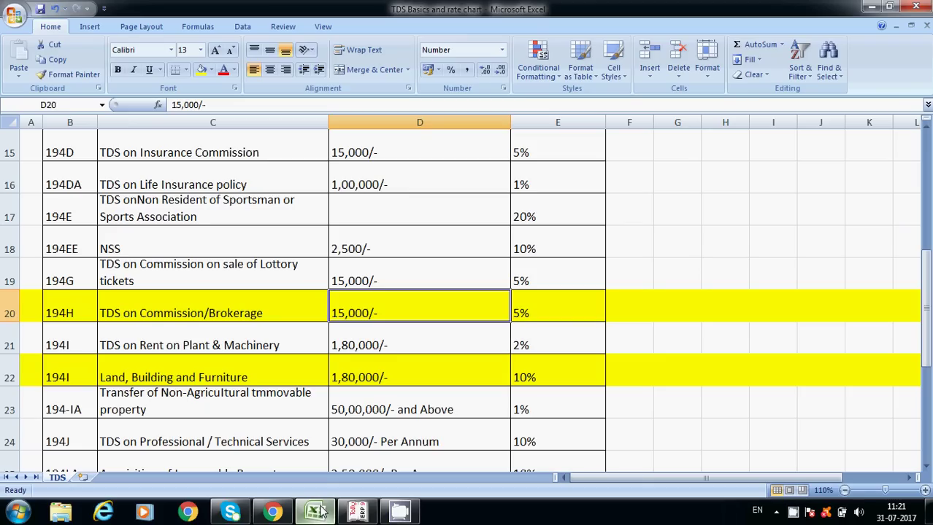
Check the 194I land and building 1,80,000/- threshold in Excel, then return to Tally.
left_click(225, 375)
left_click(351, 382)
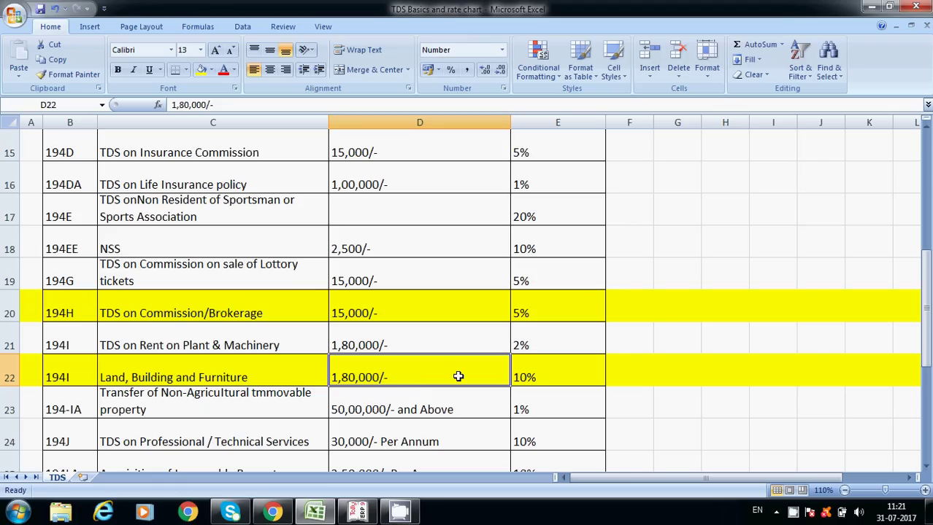
key("alt+Tab")
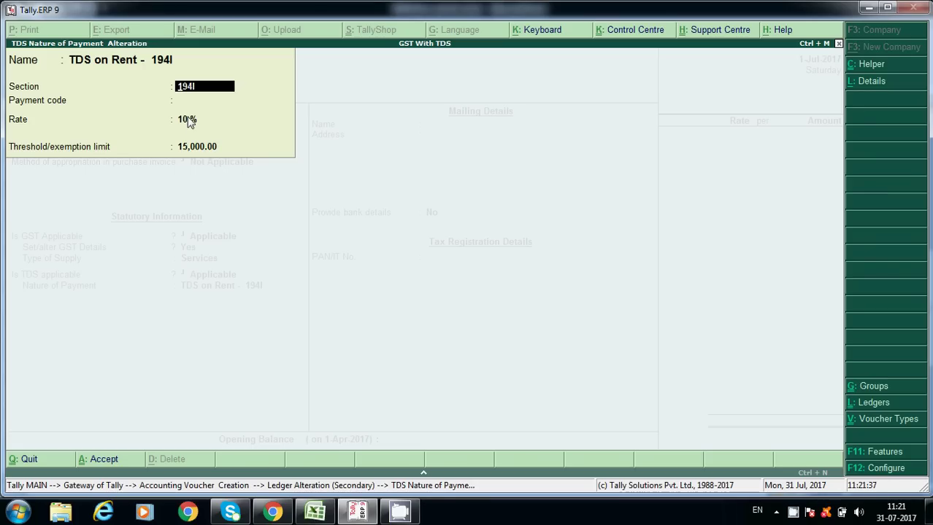
Keep TDS on Rent - 194I unchanged and accept the Rent on Building ledger alteration.
key("Return")
key("Return")
key("Return")
key("Return")
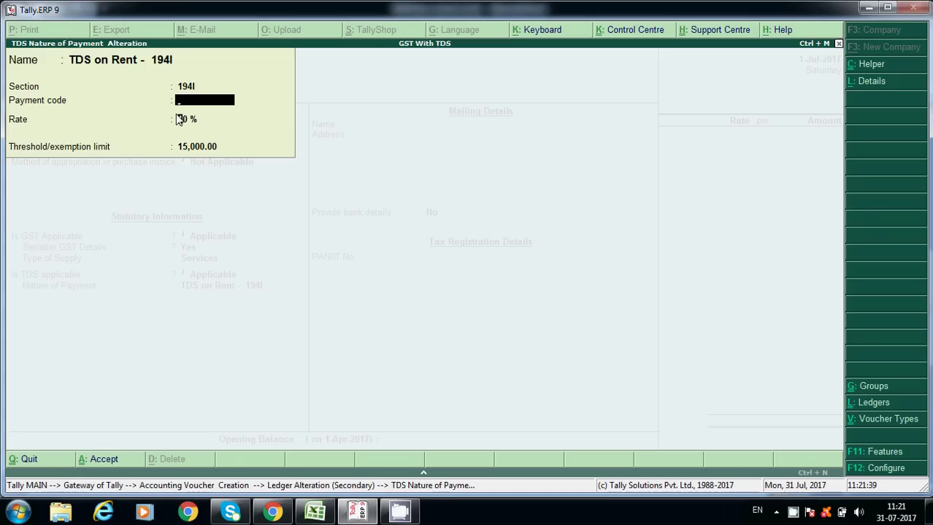
key("Return")
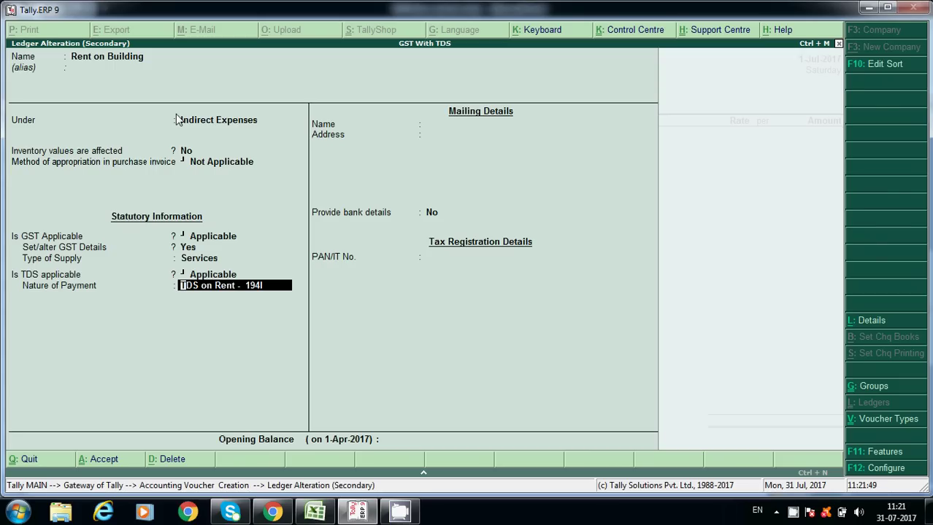
key("Return")
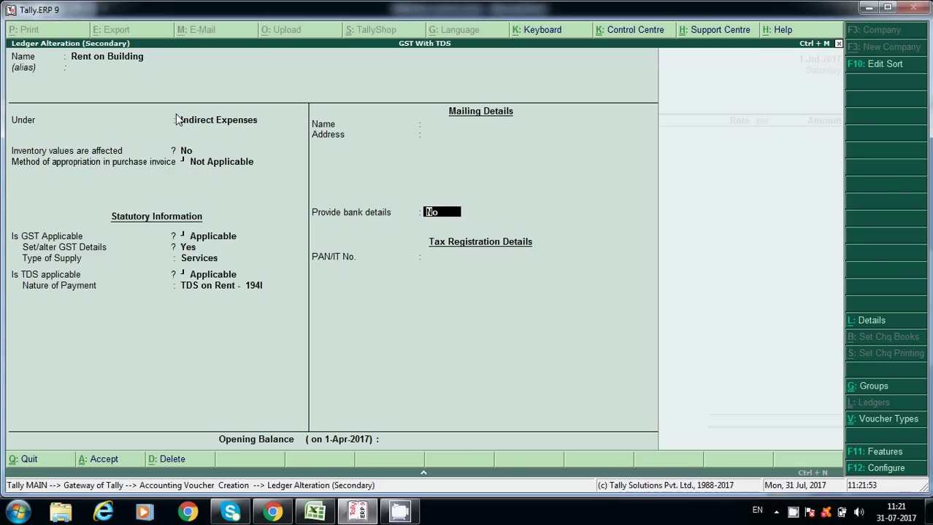
key("Return")
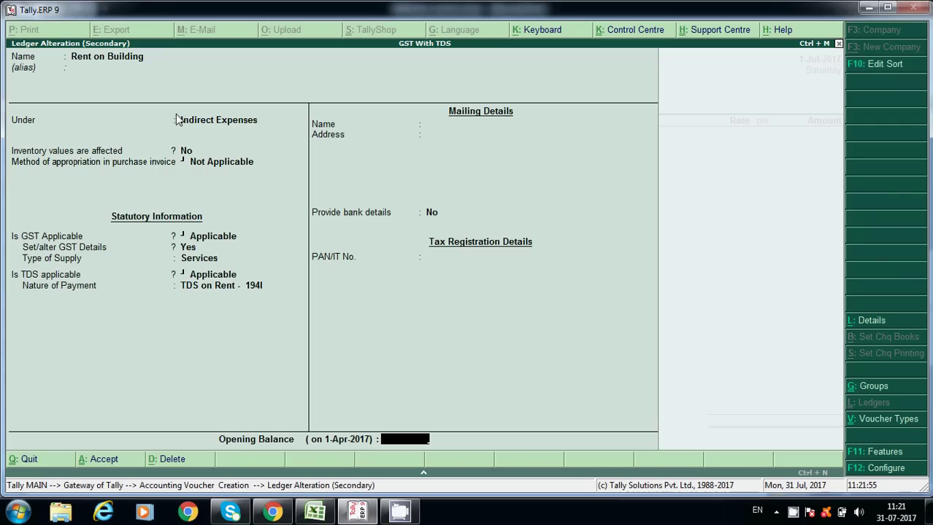
key("Return")
key("Return")
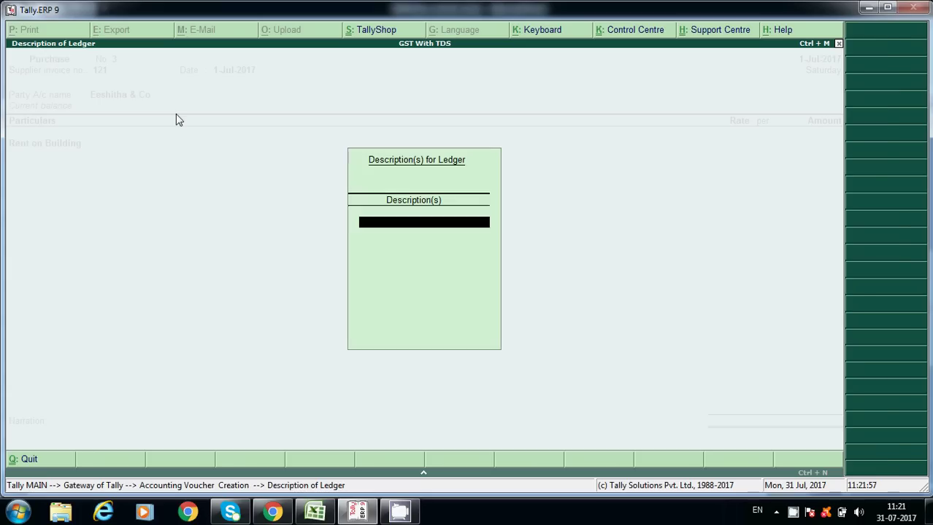
key("Return")
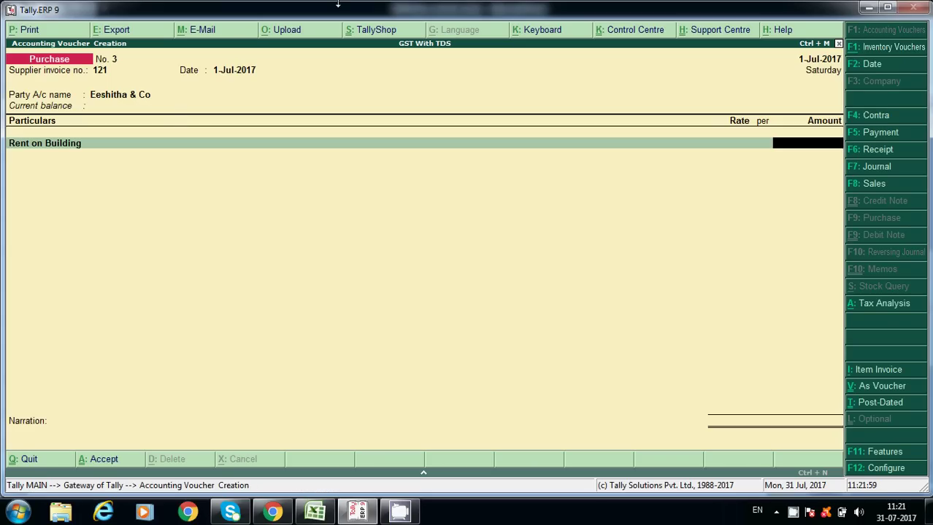
Enter 16,000.00 as the Rent on Building amount.
type("1")
key("BackSpace")
type("15")
key("BackSpace")
type("6000")
key("Return")
Accept the TDS and Purchase Taxable popups, add CGST at 960.00, and review its ledger.
key("Return")
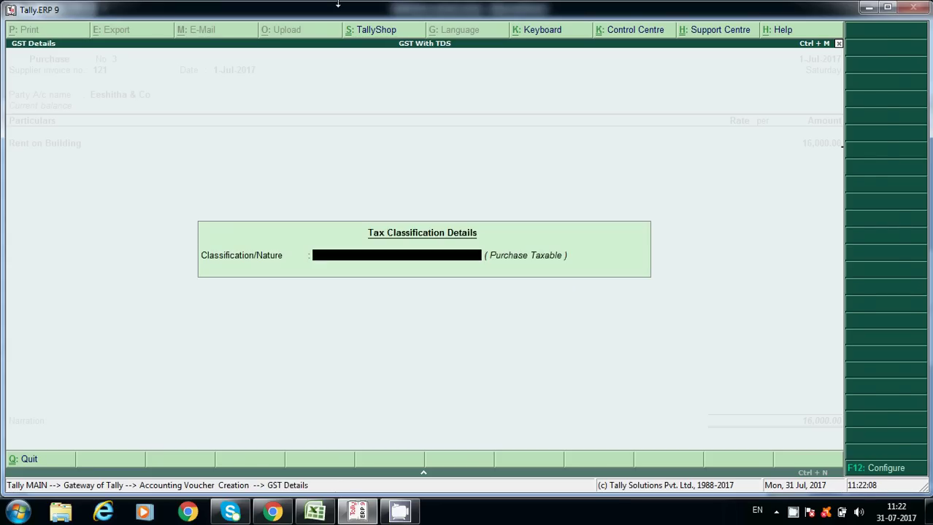
key("Return")
type("c")
key("Return")
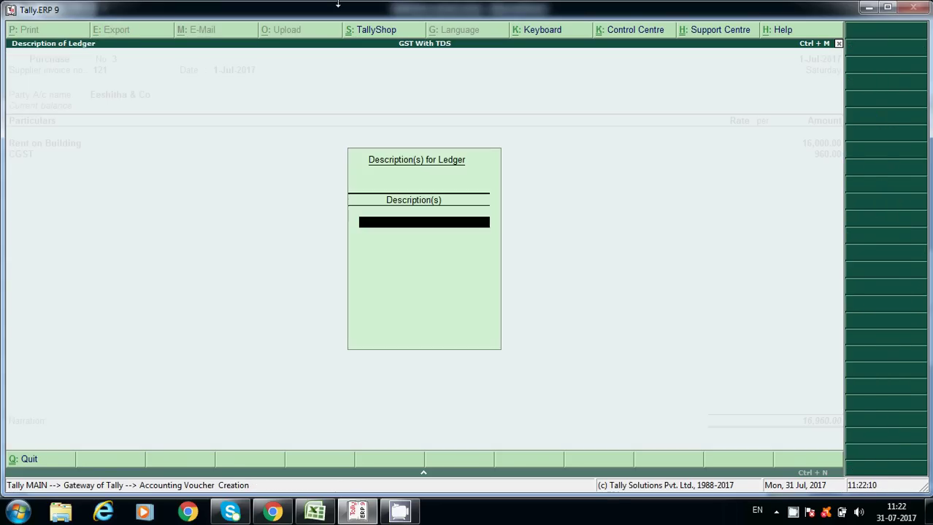
key("Return")
key("shift+Tab")
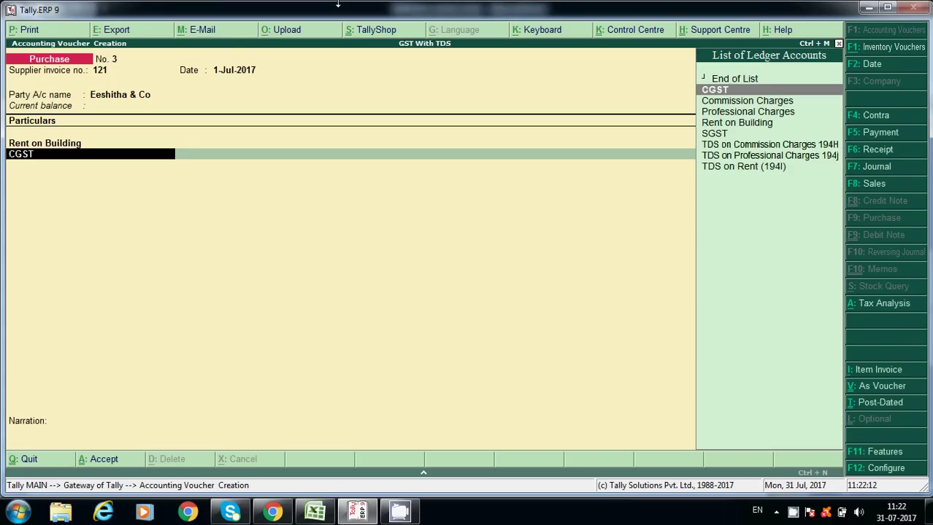
key("ctrl+Return")
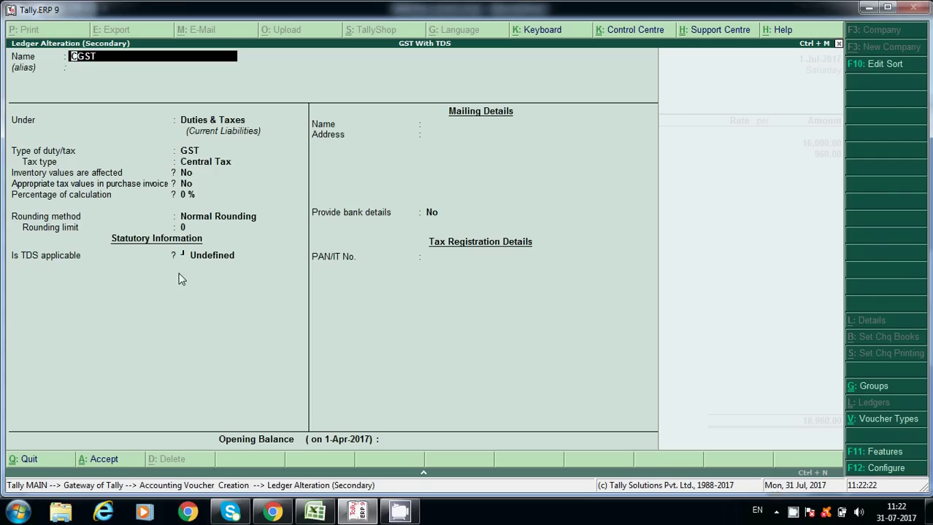
Accept the CGST ledger unchanged, keeping CGST at 960.00 on the voucher.
key("Return")
key("Return")
key("Return")
key("Return")
key("Return")
key("Return")
key("Return")
key("Return")
key("Return")
key("Return")
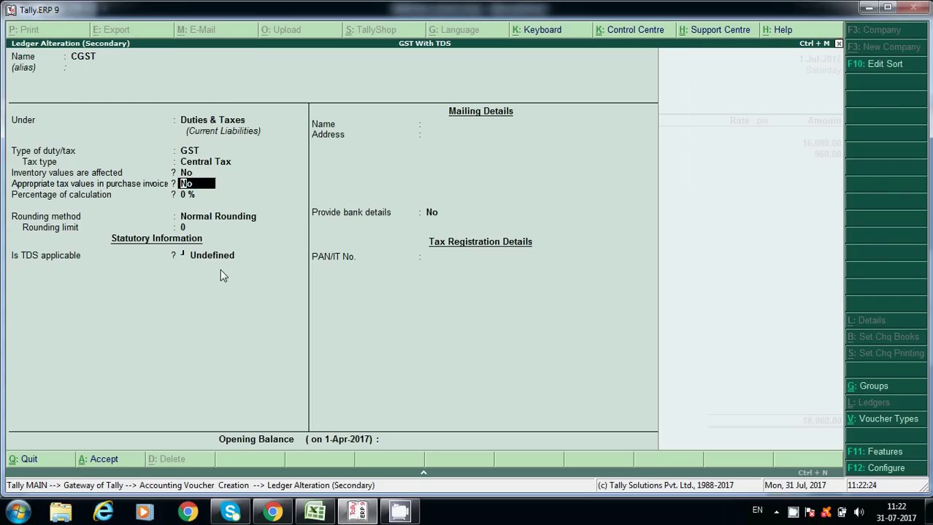
key("Return")
key("Return")
key("Return")
key("Return")
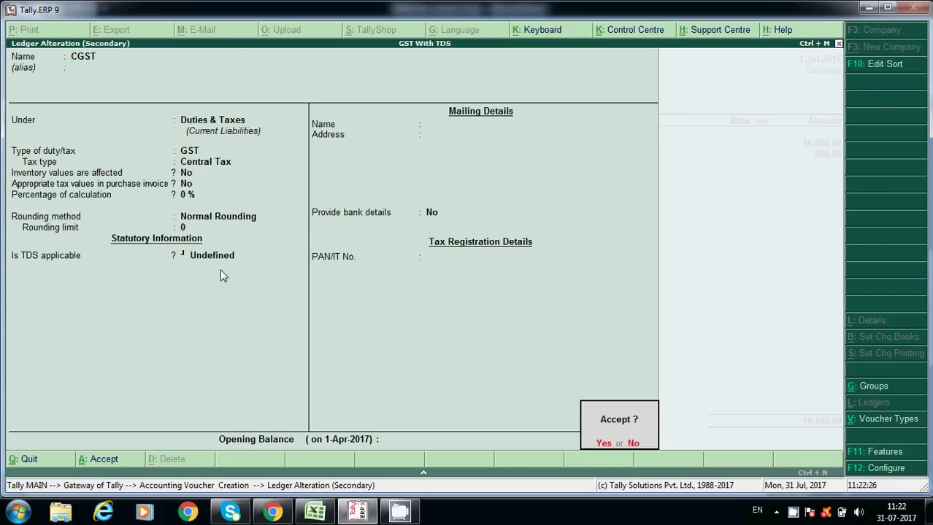
key("Return")
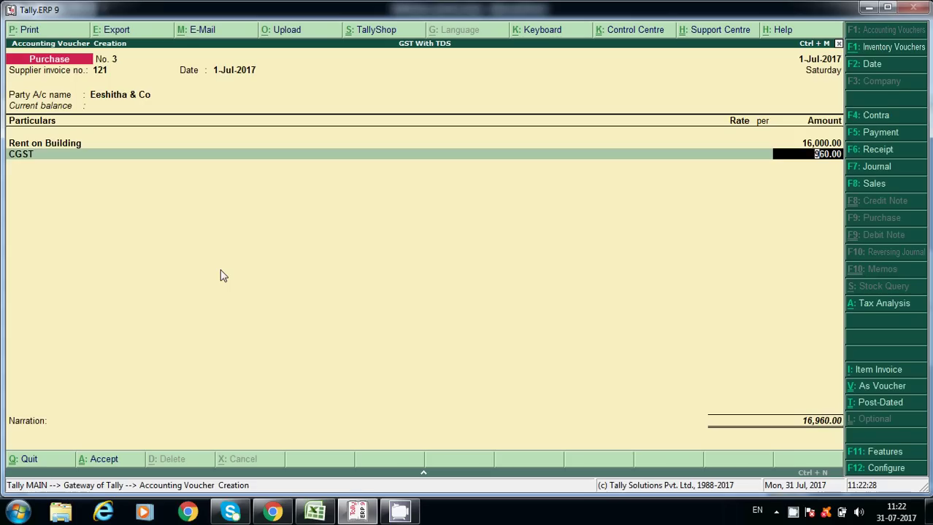
key("Return")
Add an SGST line of 960.00 and accept its ledger unchanged after review.
type("SGST")
key("Return")
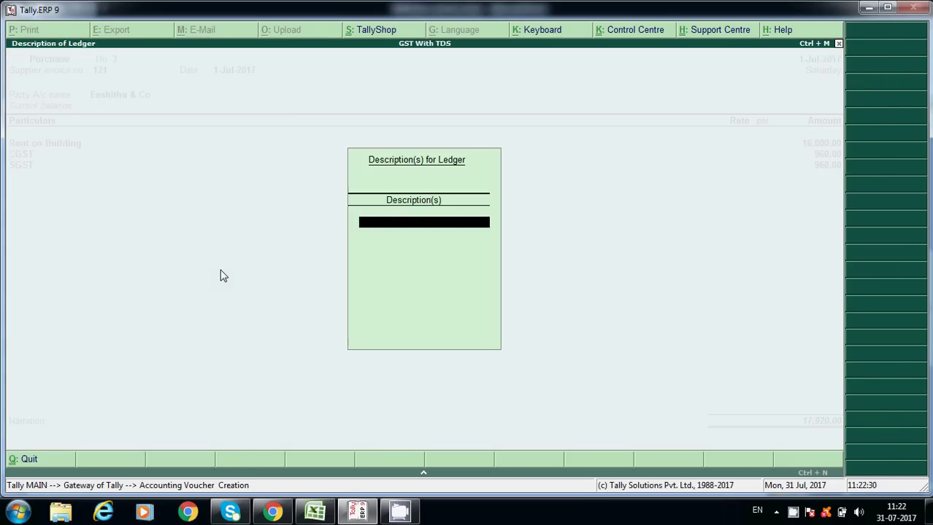
key("Return")
key("BackSpace")
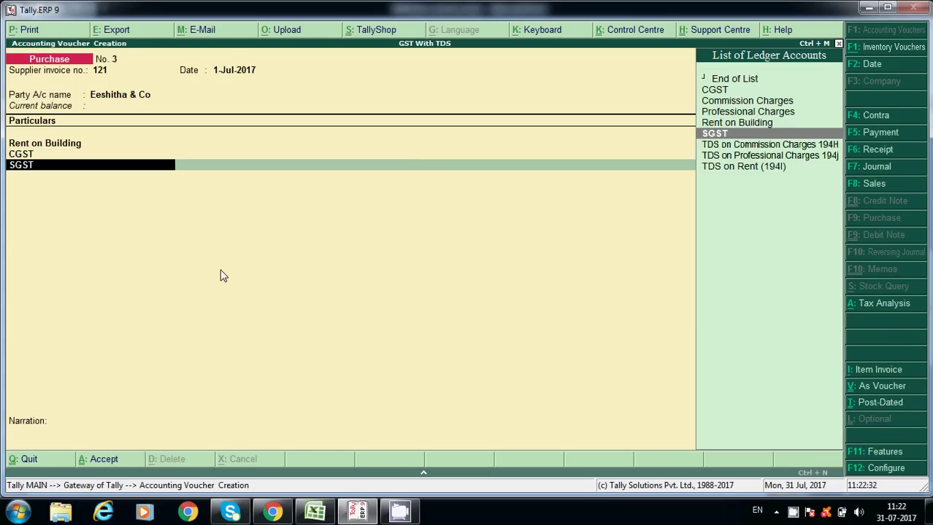
key("ctrl+Return")
key("Return")
key("Return")
key("Return")
key("Return")
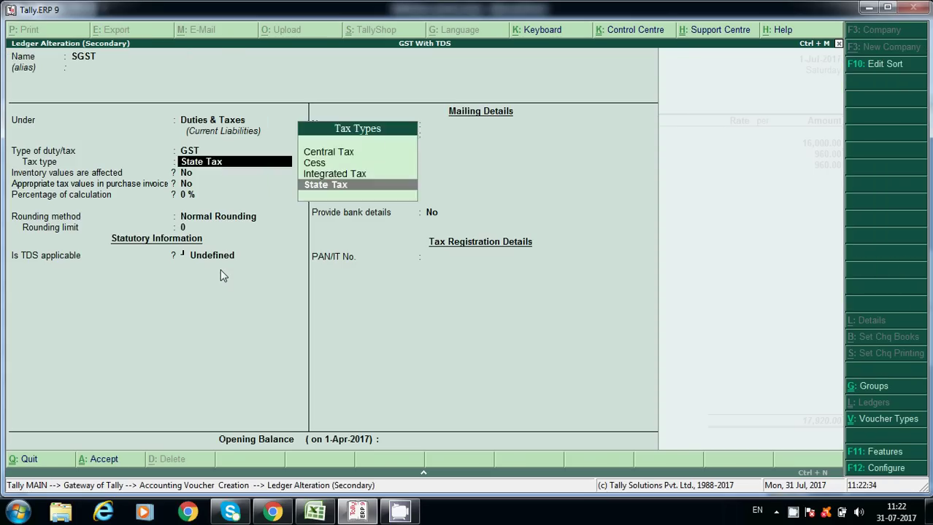
key("Return")
key("Return")
key("Return")
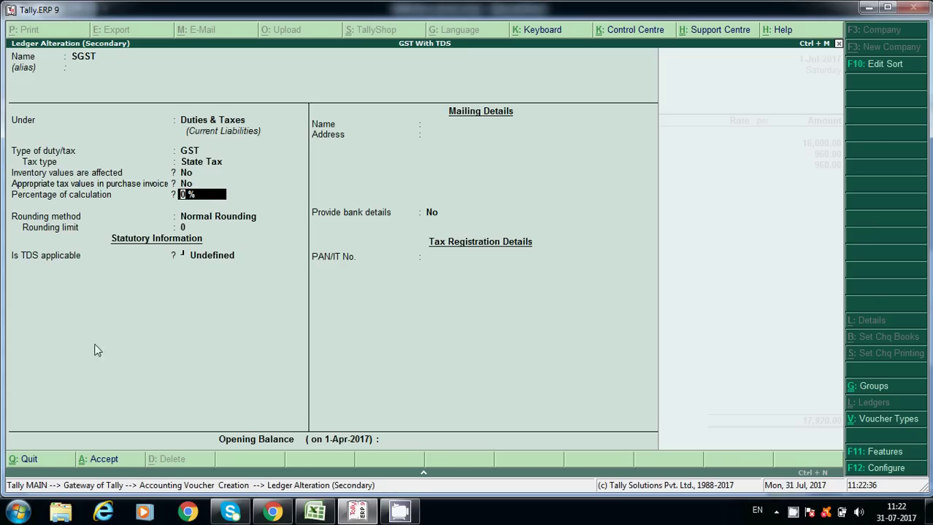
key("Return")
key("Return")
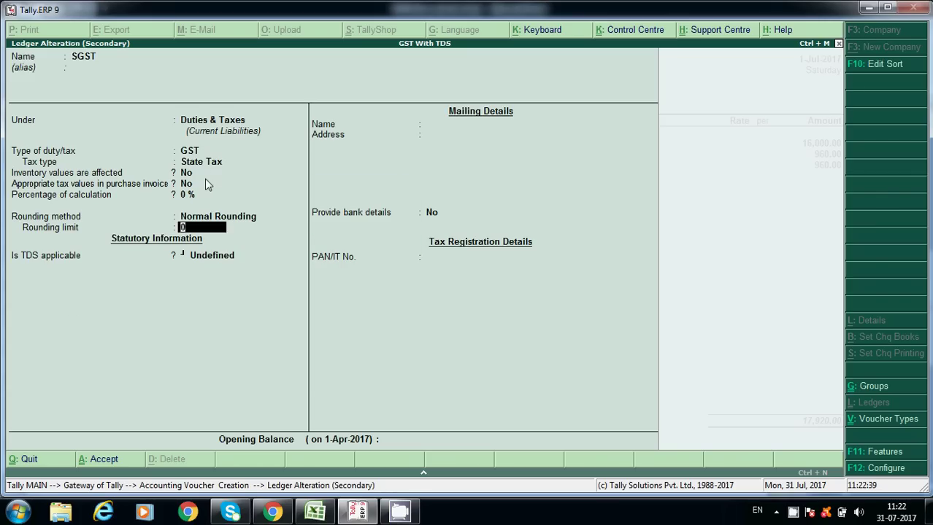
key("Return")
key("Return")
key("Return")
key("Return")
key("Return")
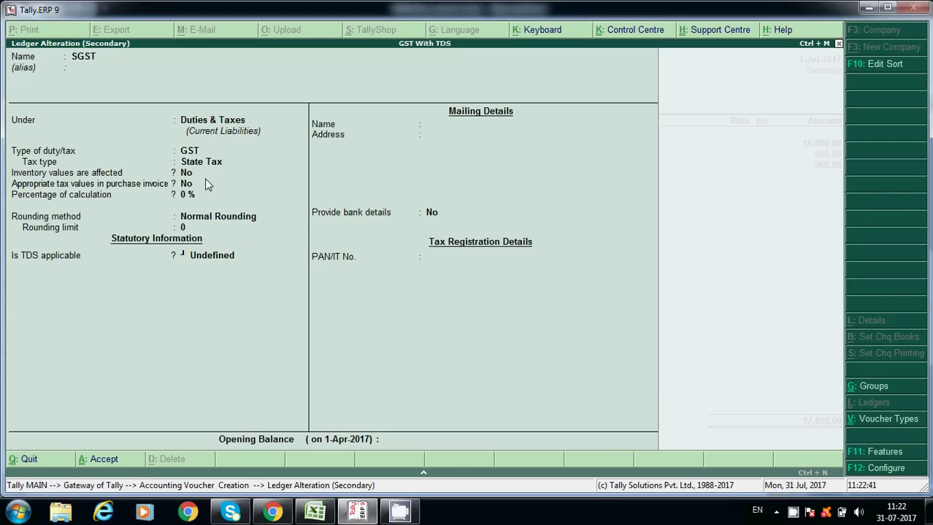
key("Return")
key("Return")
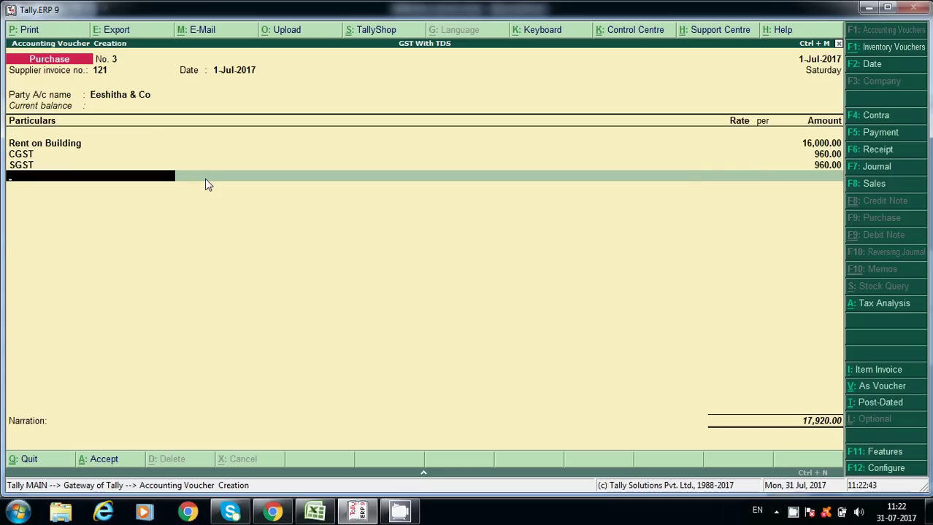
Select TDS on Rent (194I) for the next voucher line and open that ledger for alteration.
type("Tds")
key("Down")
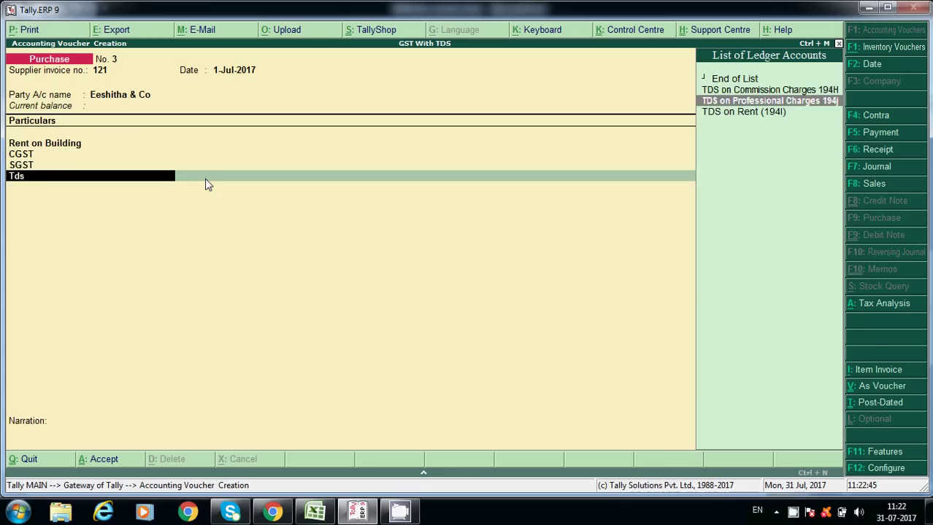
key("Down")
key("Return")
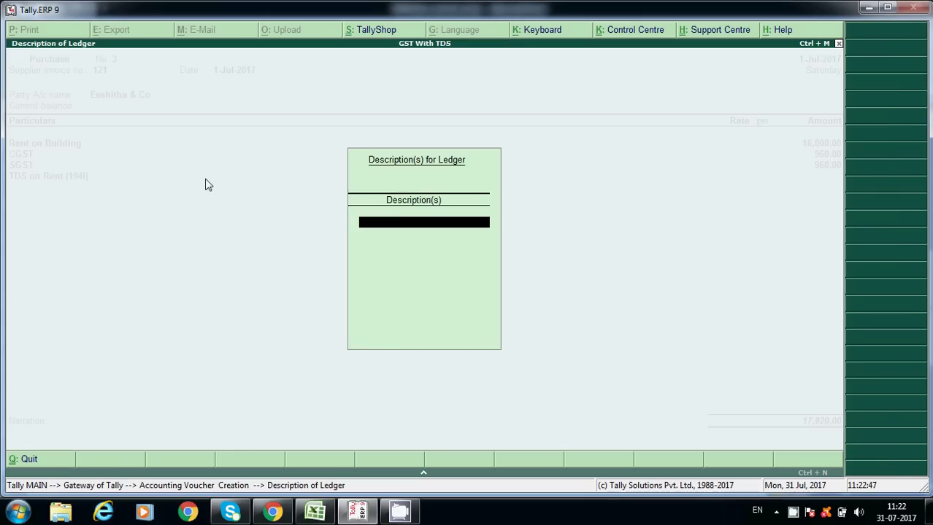
key("Return")
key("BackSpace")
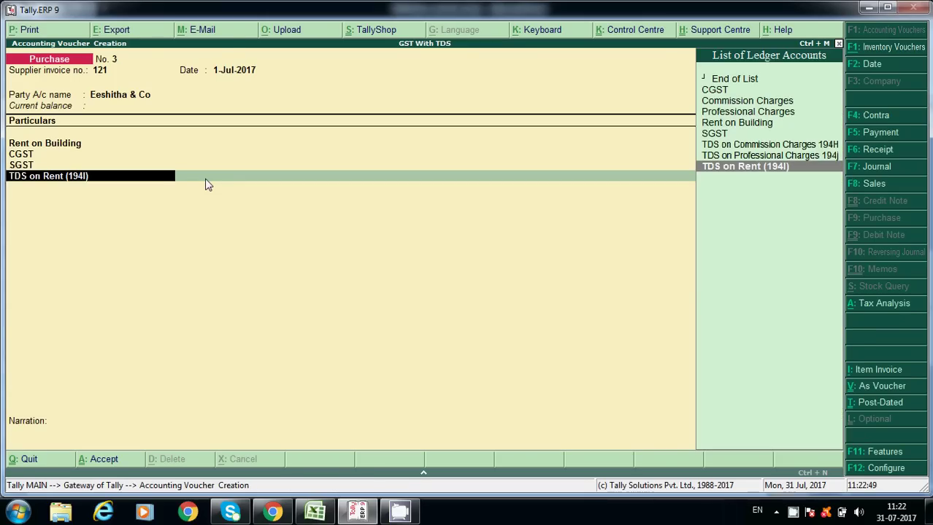
key("ctrl+Return")
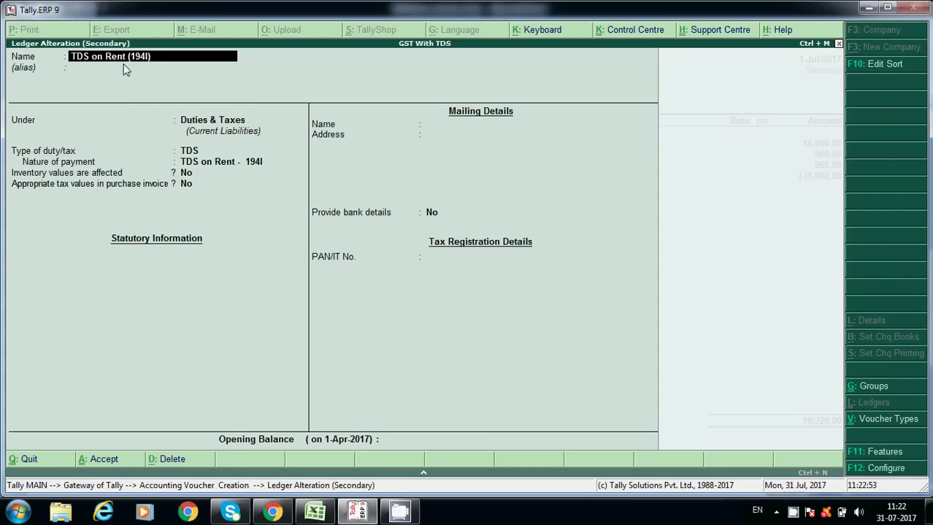
Set the ledger's nature of payment to TDS on Rent - 194I and save it.
left_click(188, 152)
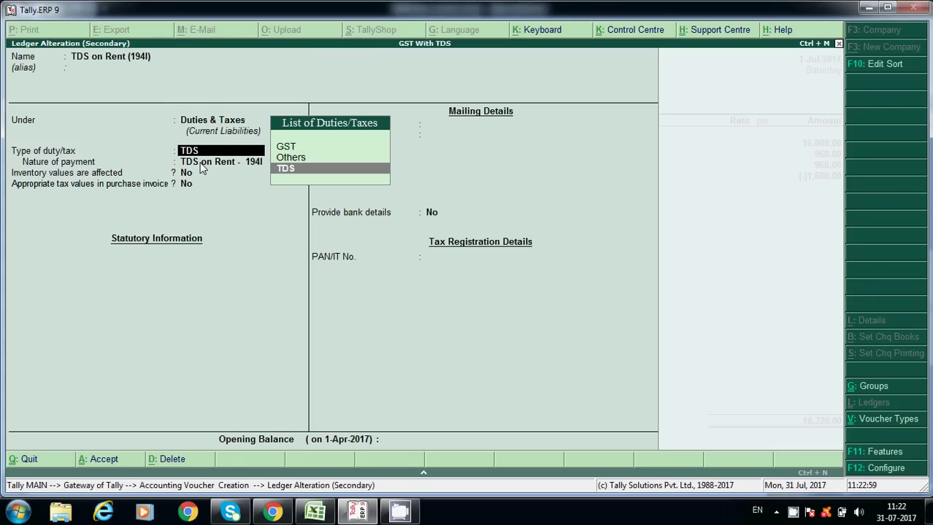
left_click(203, 164)
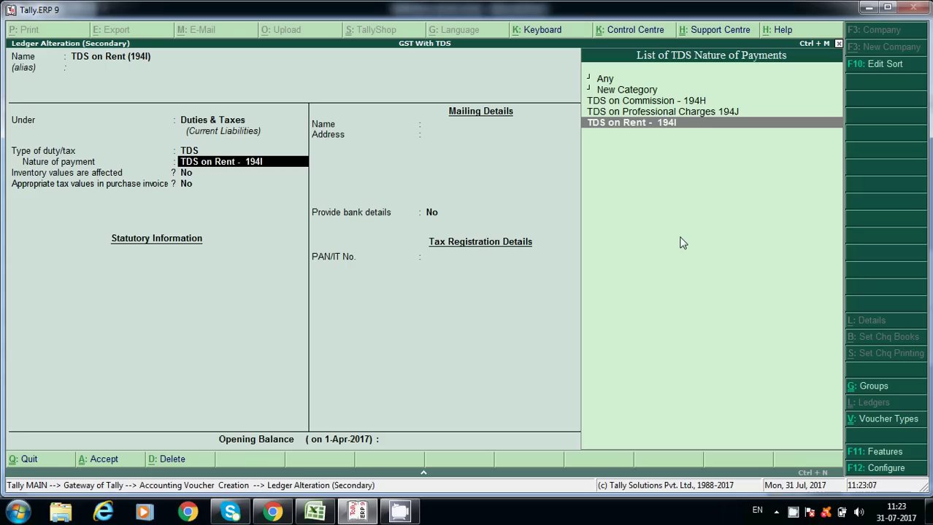
left_click(646, 91)
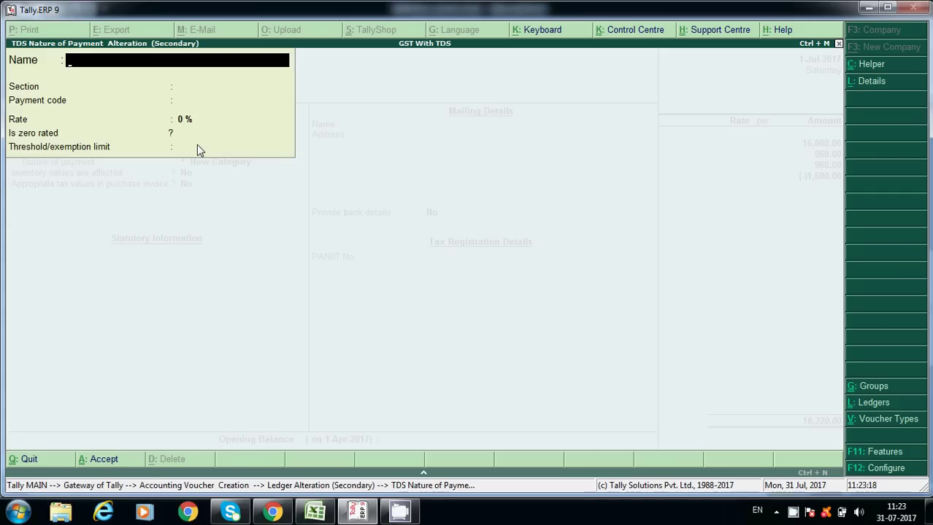
key("Escape")
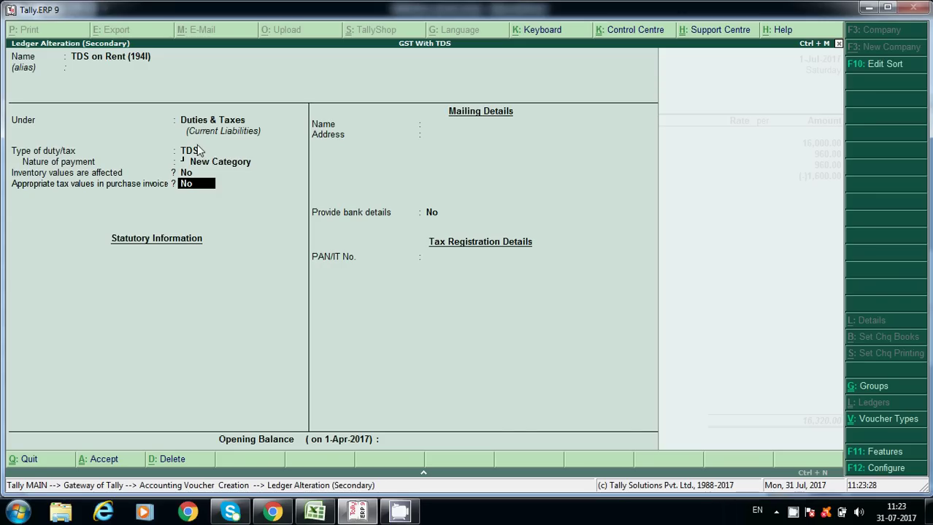
key("BackSpace")
key("Down")
key("Down")
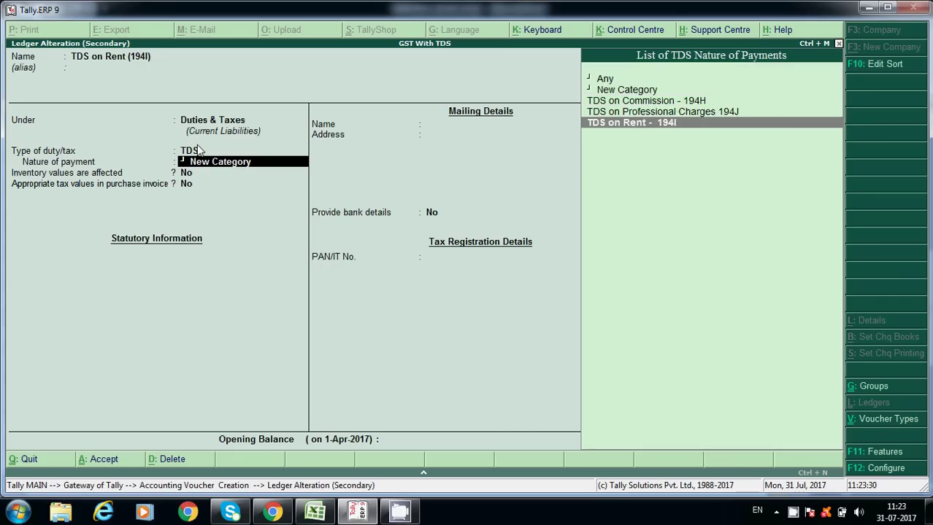
key("Return")
key("Return")
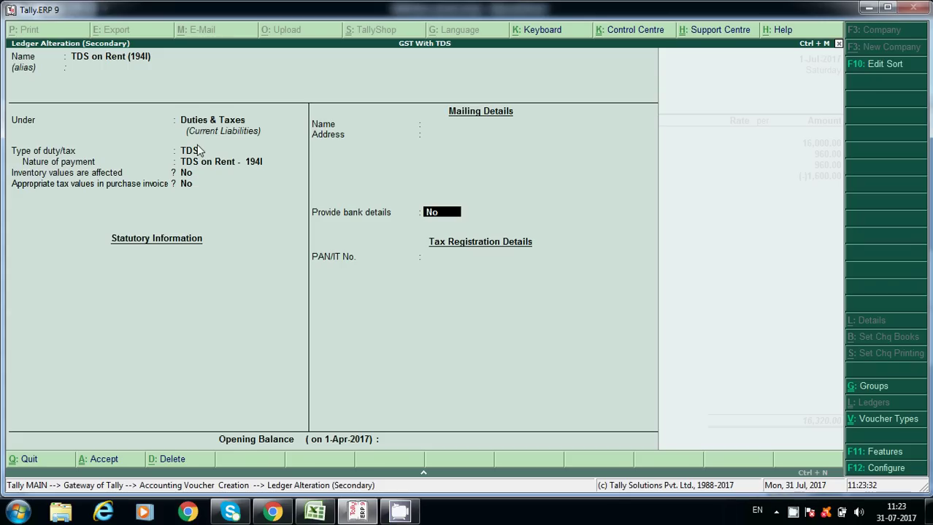
key("Return")
key("Return")
key("Return")
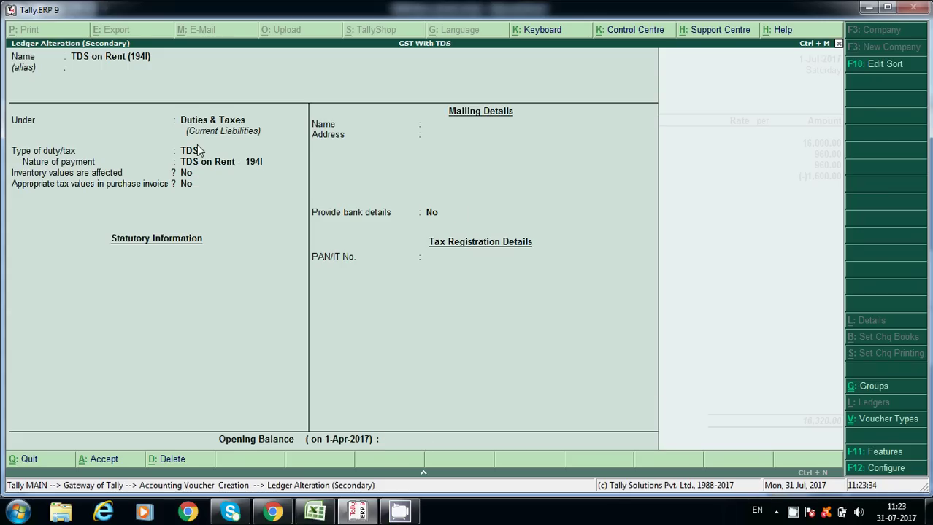
key("Return")
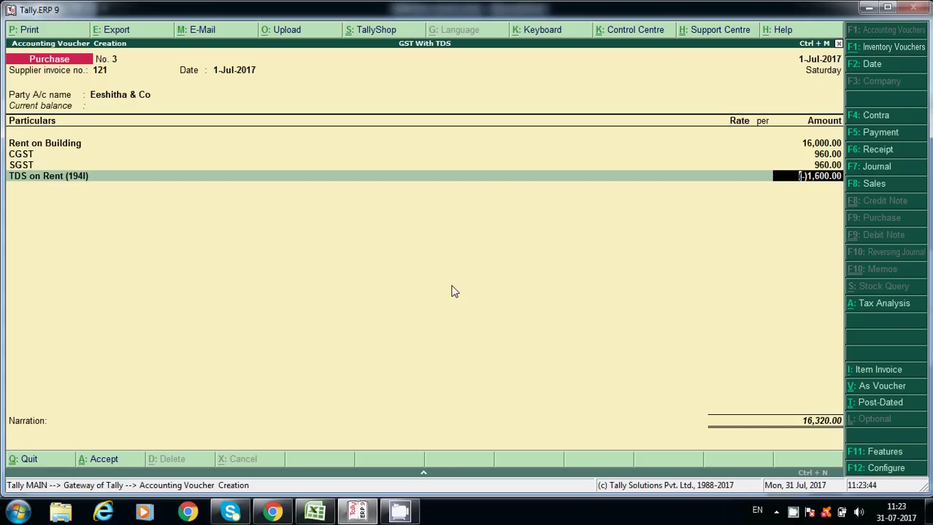
Compute 16000*6/100 in the calculator to confirm the 960 GST amount.
key("ctrl+n")
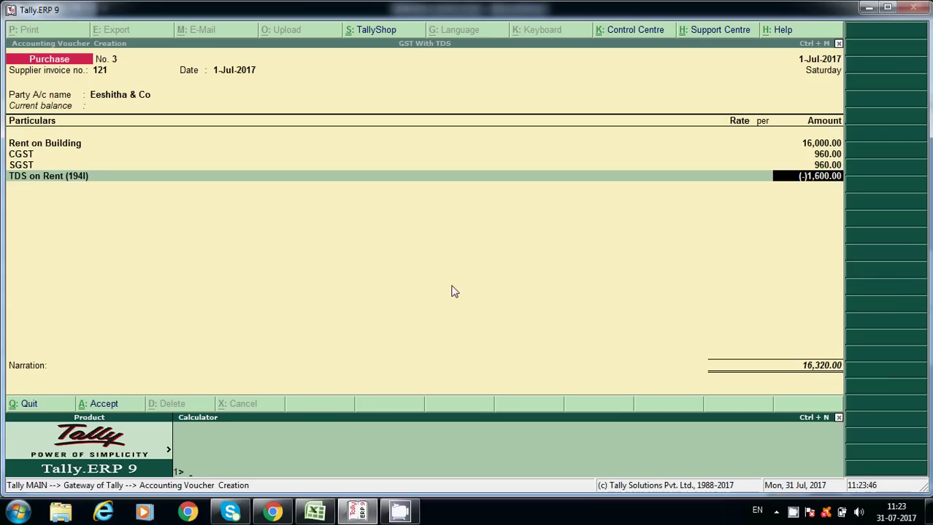
type("16000*6/100")
key("Return")
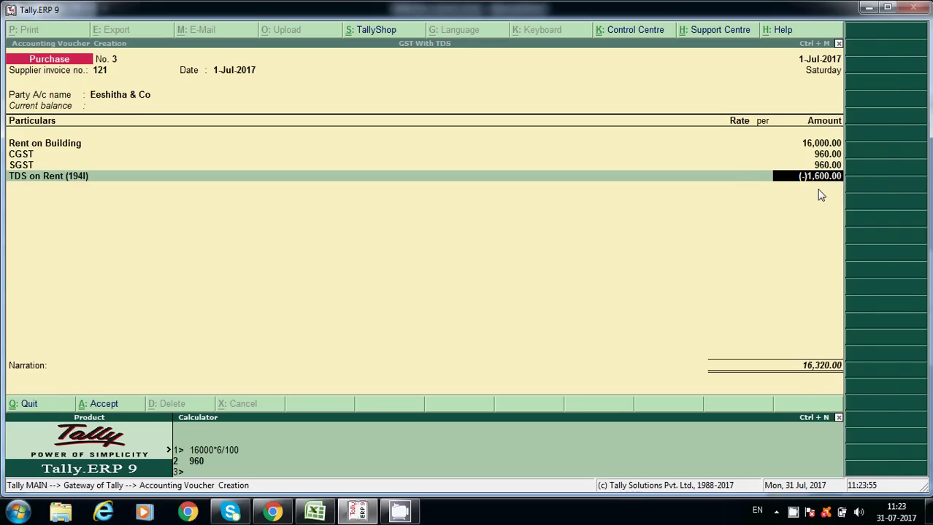
key("ctrl+m")
Accept both bill-wise New Ref rows and save purchase voucher No. 3 at 16,320.00.
key("Return")
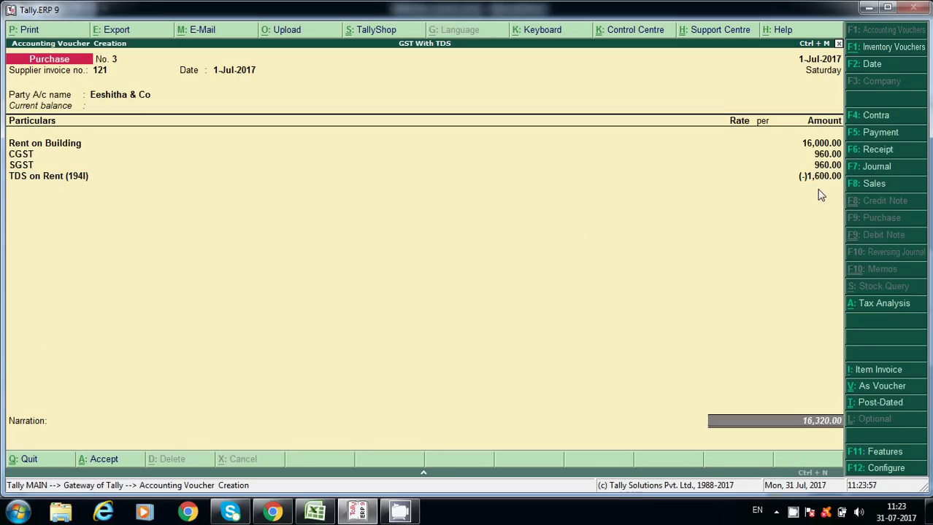
key("Return")
key("Return")
key("Return")
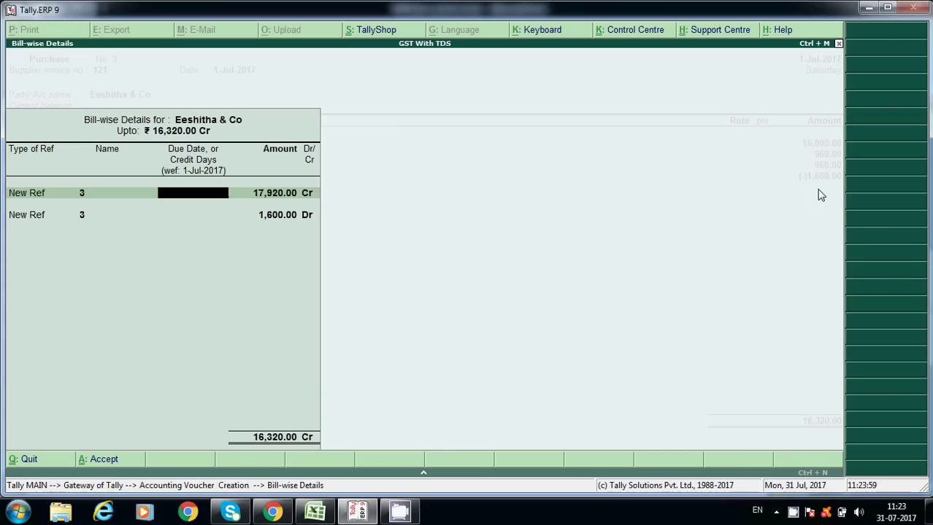
key("Return")
key("Return")
key("Return")
key("Return")
key("Return")
key("Return")
key("Return")
key("Return")
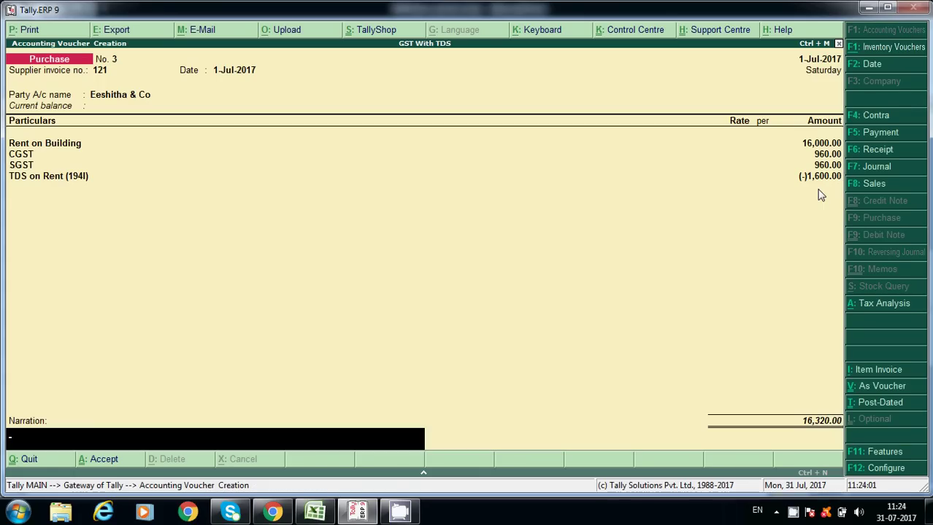
key("Return")
key("Escape")
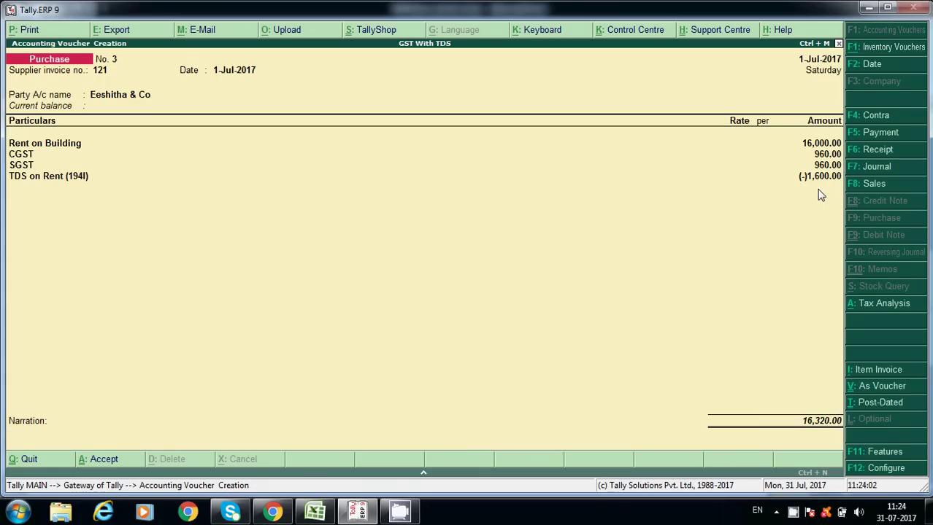
key("ctrl+a")
Enter supplier invoice 121, accept the date and pick the supplier party account.
type("121")
key("Return")
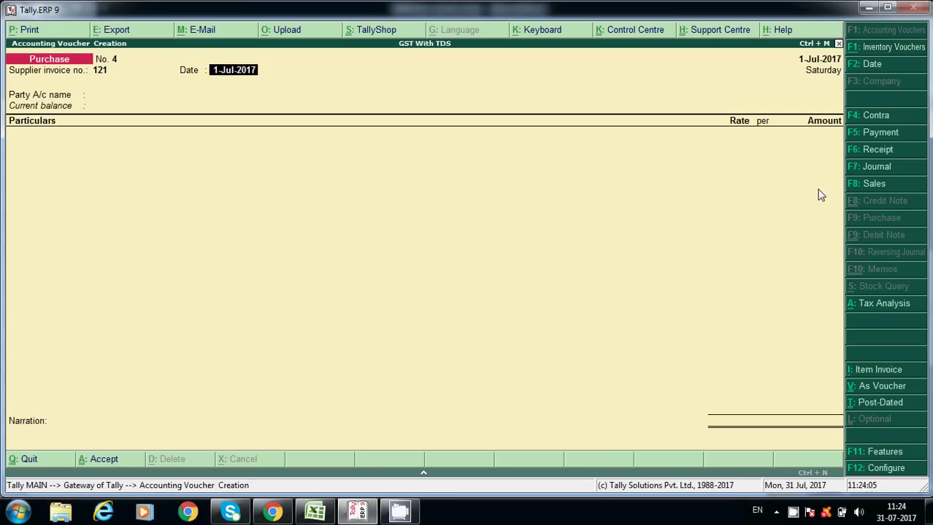
key("Return")
key("Down")
key("Down")
key("Return")
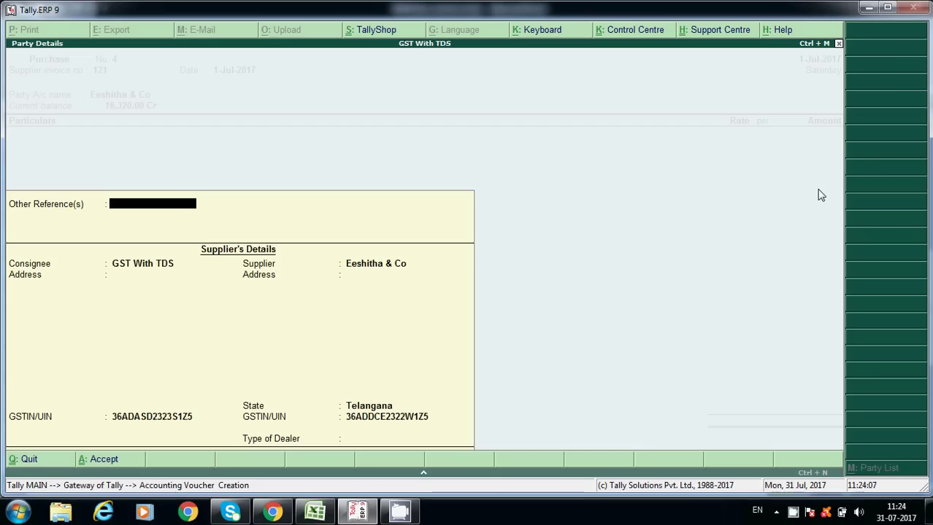
key("Return")
key("Return")
key("Return")
key("Return")
key("Return")
key("Return")
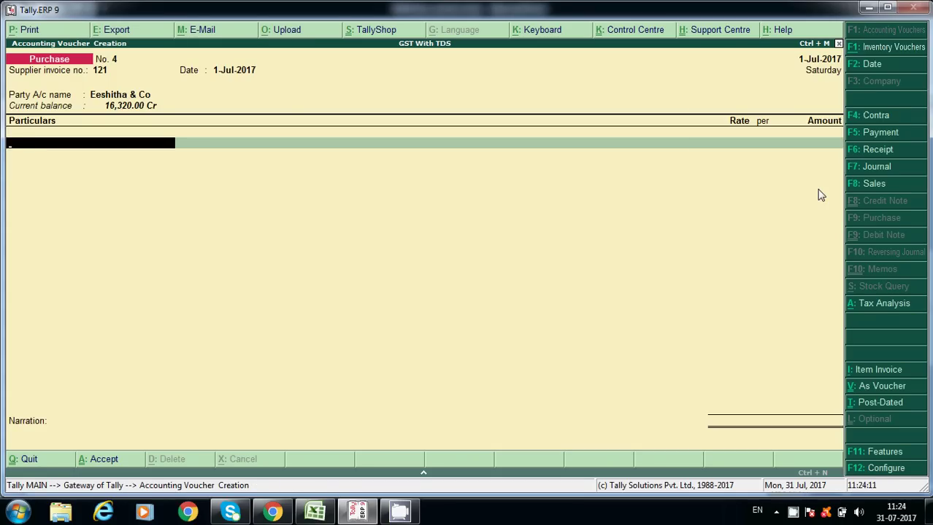
Add Rent on Building at 14,000 as the first line.
type("Re")
key("Return")
key("Return")
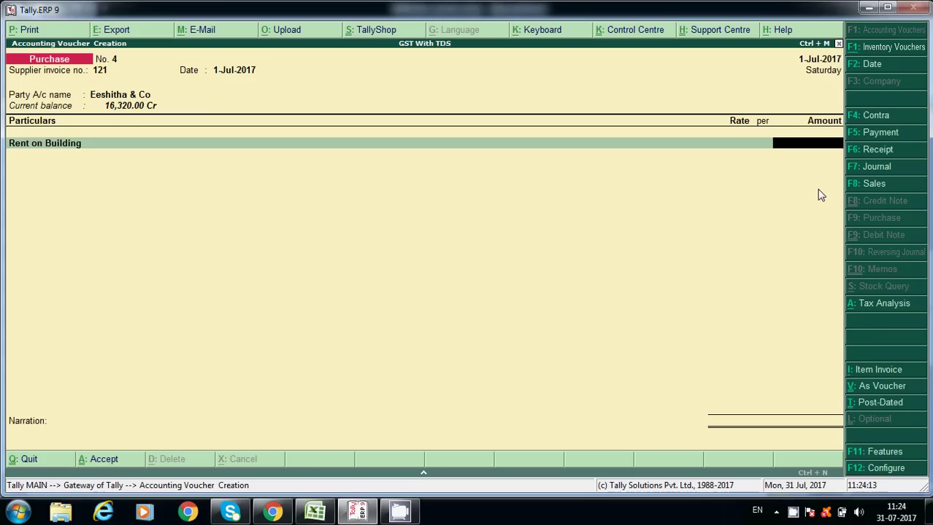
type("14000")
key("Return")
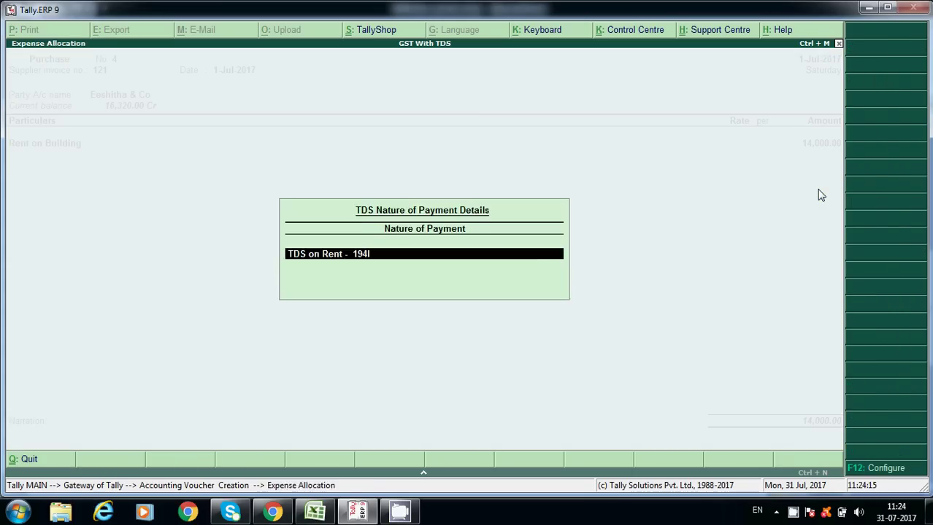
Add CGST and SGST at 840 each, then select TDS on Rent (194I).
key("Return")
type("c")
key("Return")
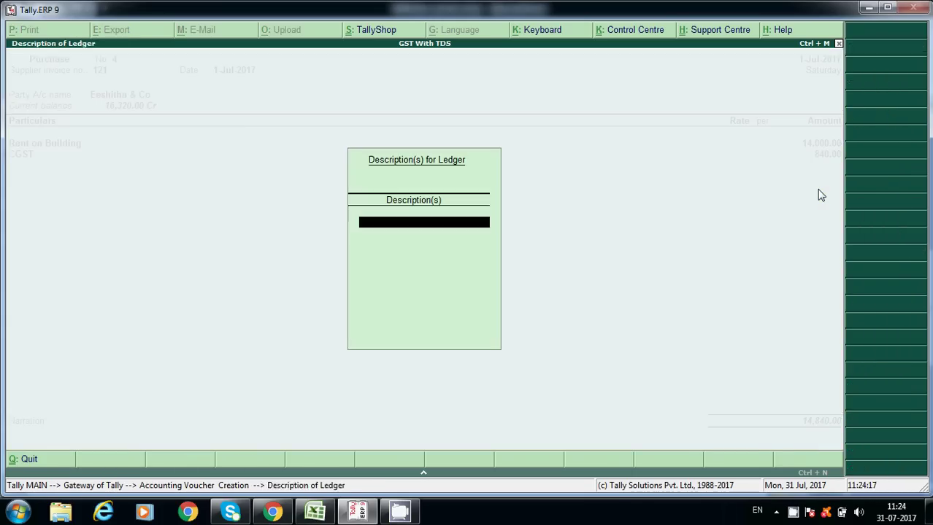
key("Return")
key("Return")
type("s")
key("Return")
key("Return")
key("Return")
type("Td")
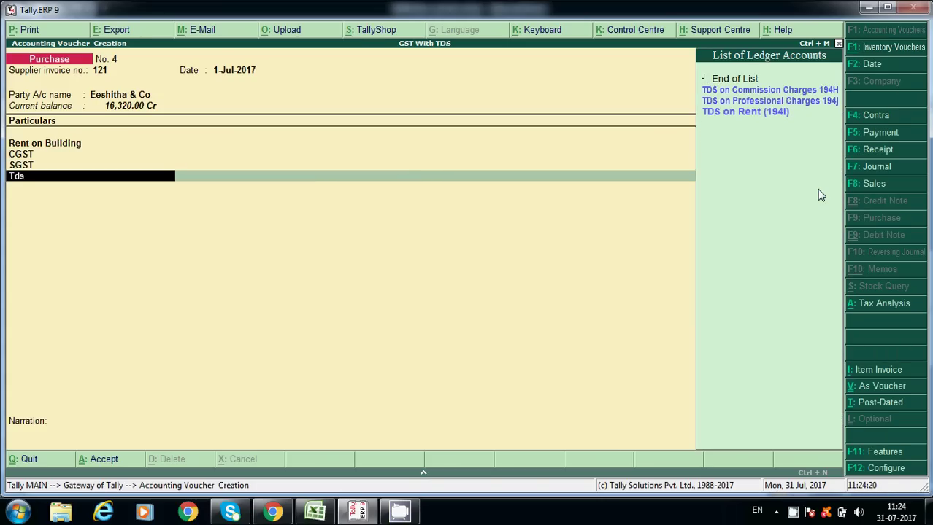
key("Down")
key("Down")
key("Return")
key("Return")
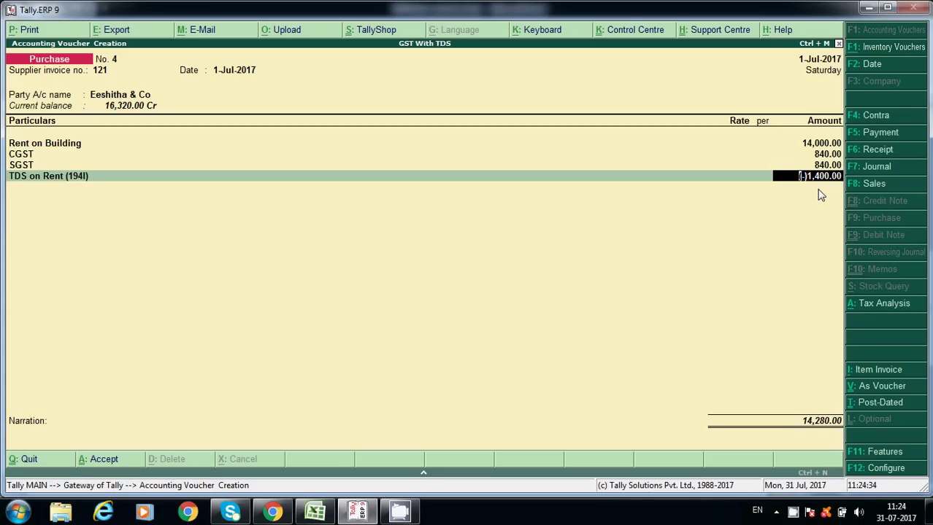
Return to the Party A/c field to create a new party ledger.
key("BackSpace")
key("BackSpace")
key("BackSpace")
key("BackSpace")
key("BackSpace")
key("BackSpace")
key("BackSpace")
key("BackSpace")
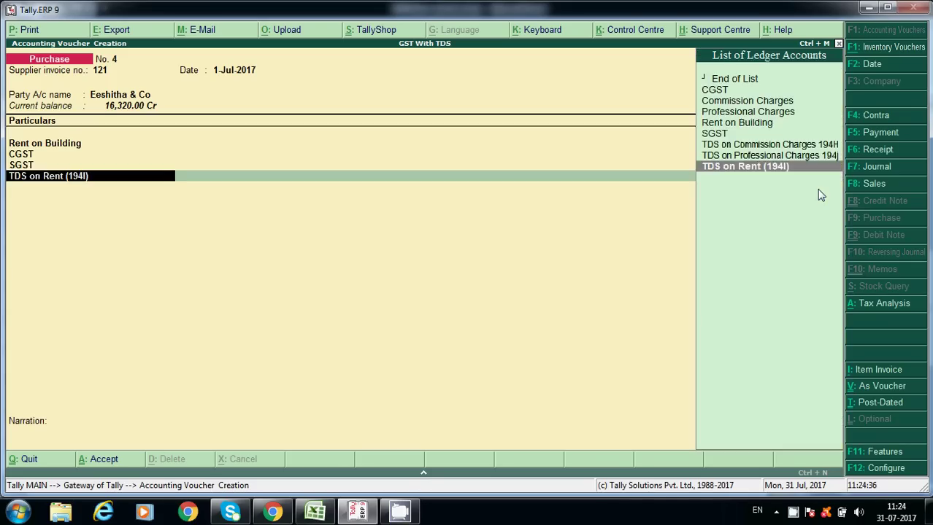
key("BackSpace")
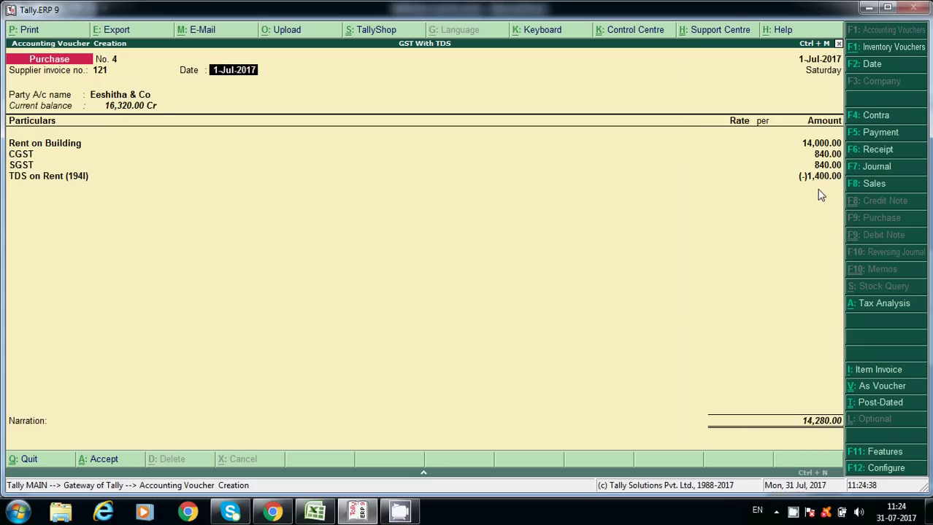
key("Return")
key("alt+c")
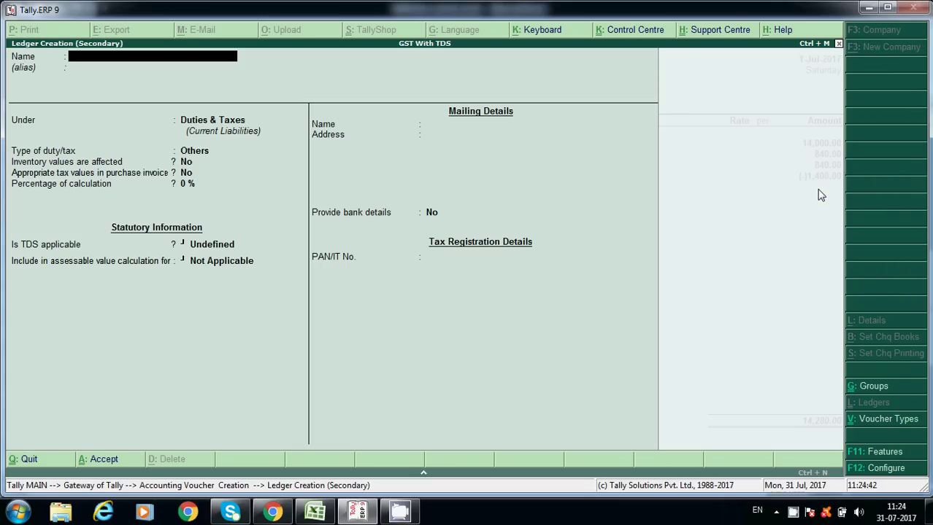
Name the ledger 'Pranav & Co' under Sundry Creditors and mark it TDS deductible.
type("Pranav &")
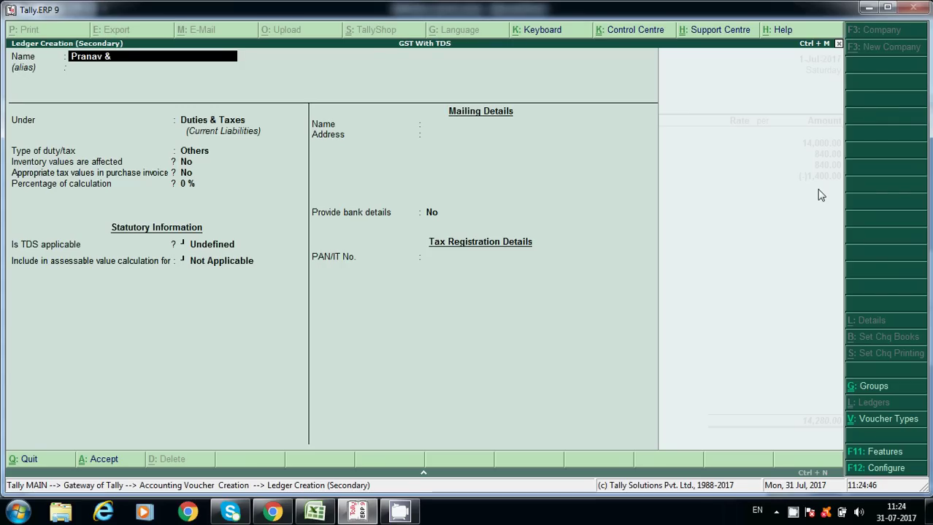
type(" Co")
key("Return")
key("Return")
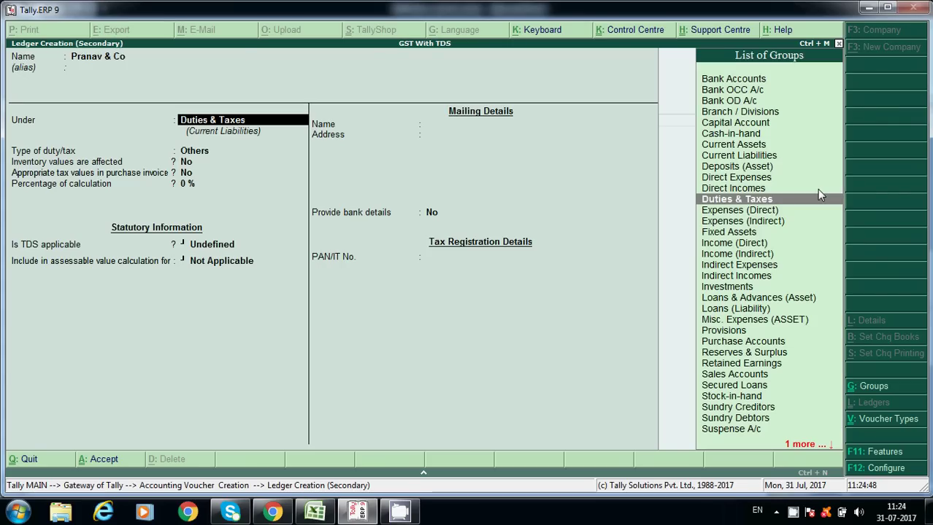
type("Sun")
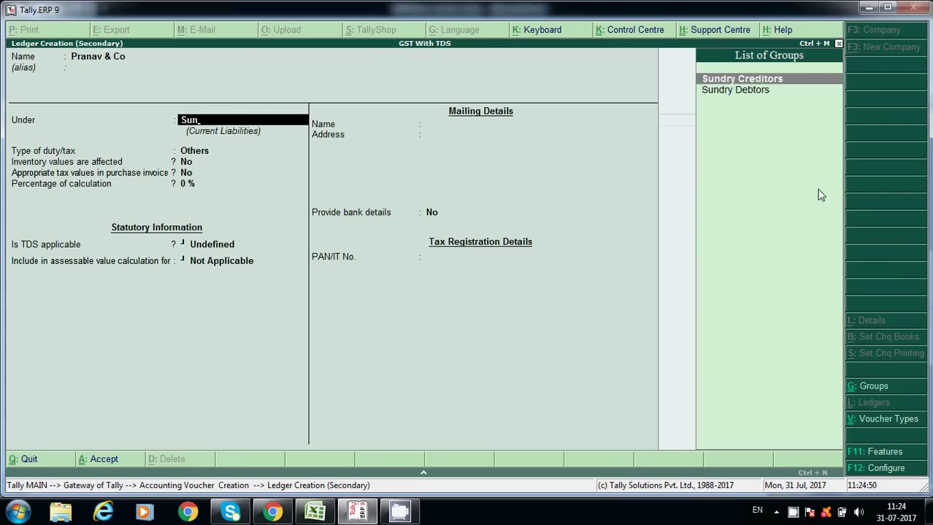
key("Return")
key("Return")
key("Return")
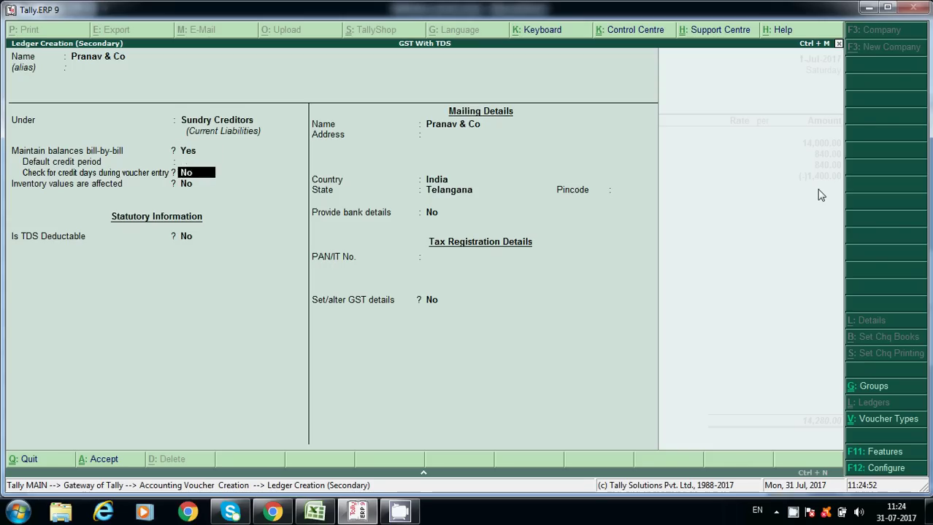
key("Return")
key("y")
key("Return")
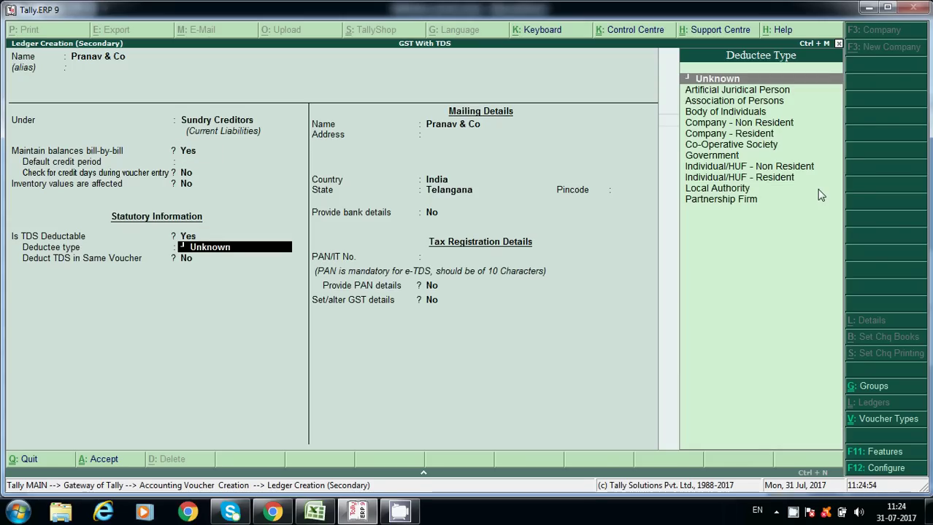
Set deductee type Partnership Firm, deducting TDS in the same voucher under TDS on Rent - 194I.
key("Down")
key("Down")
key("Down")
key("Down")
key("Down")
key("Down")
key("Down")
key("Down")
key("Down")
key("Down")
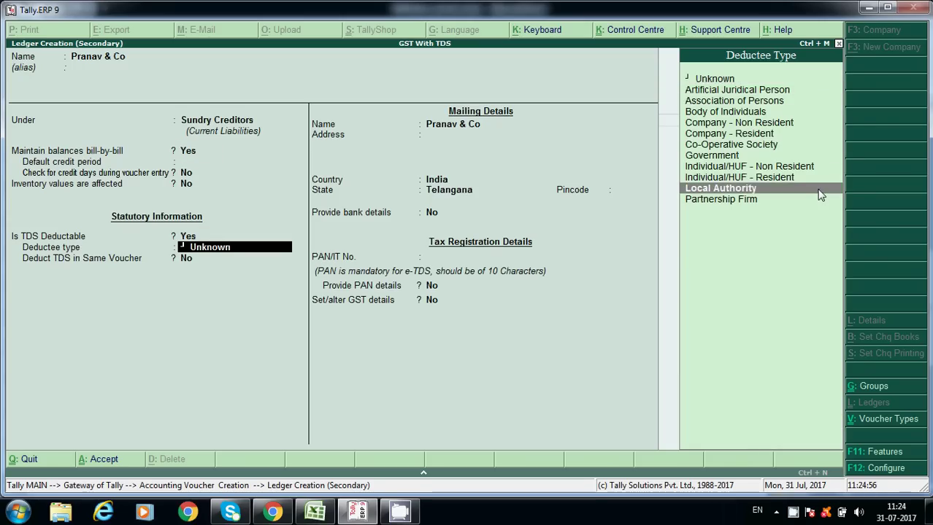
key("Down")
key("Return")
key("y")
key("Return")
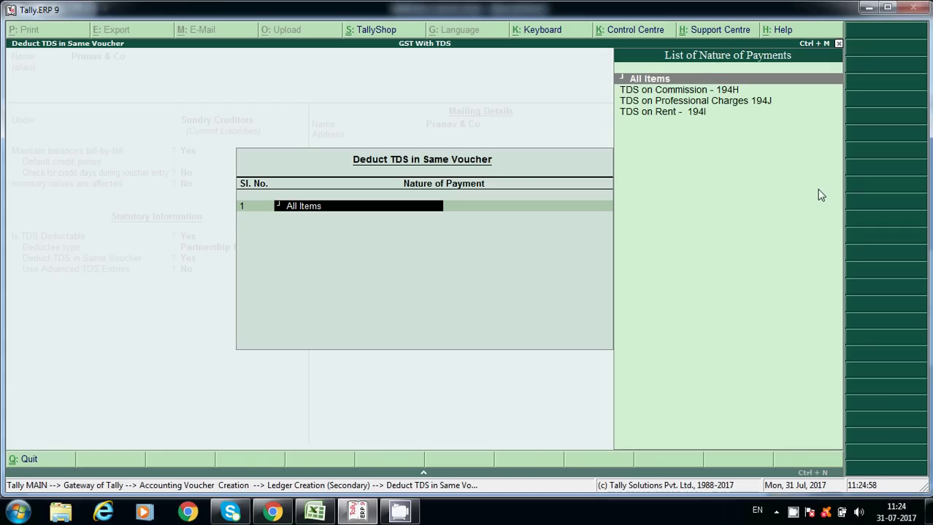
key("Down")
key("Down")
key("Down")
key("Return")
key("Return")
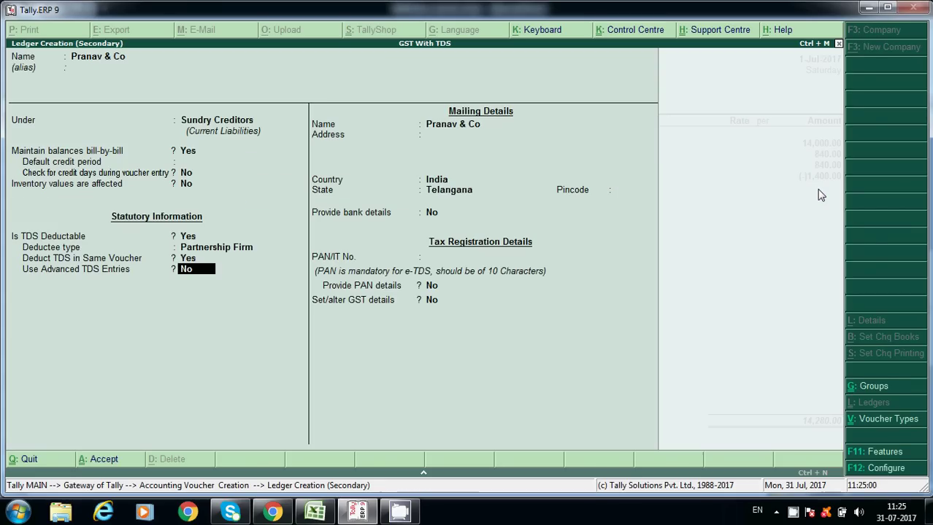
Enter the supplier's PAN and confirm the PAN details.
key("Return")
key("Return")
key("Return")
key("Return")
key("Return")
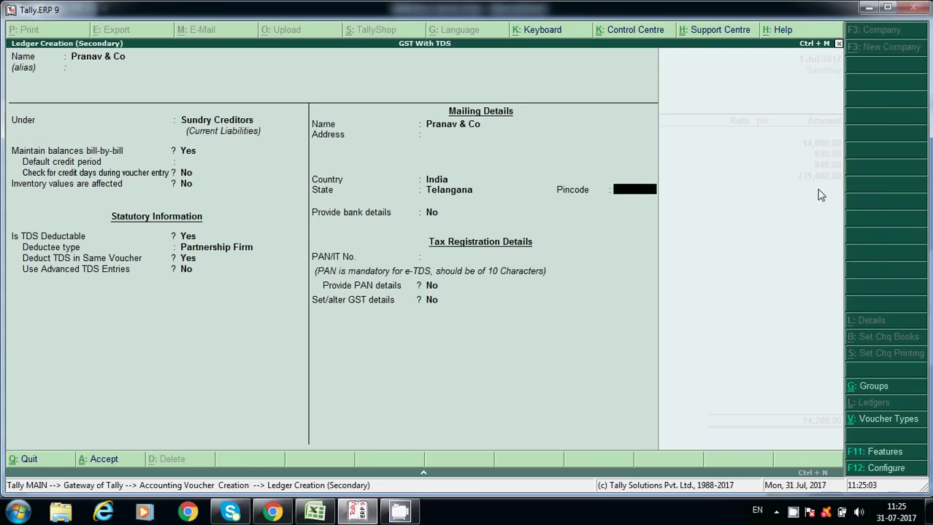
key("Return")
key("Return")
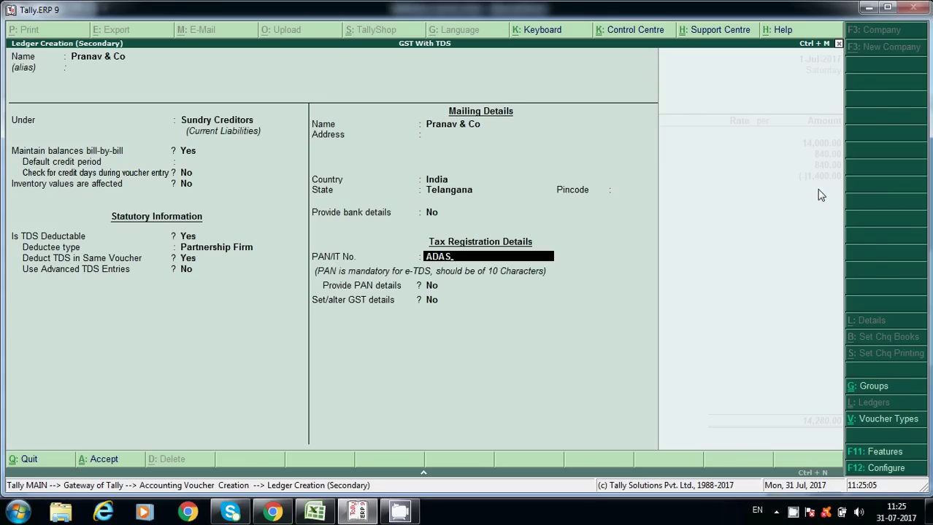
key("Return")
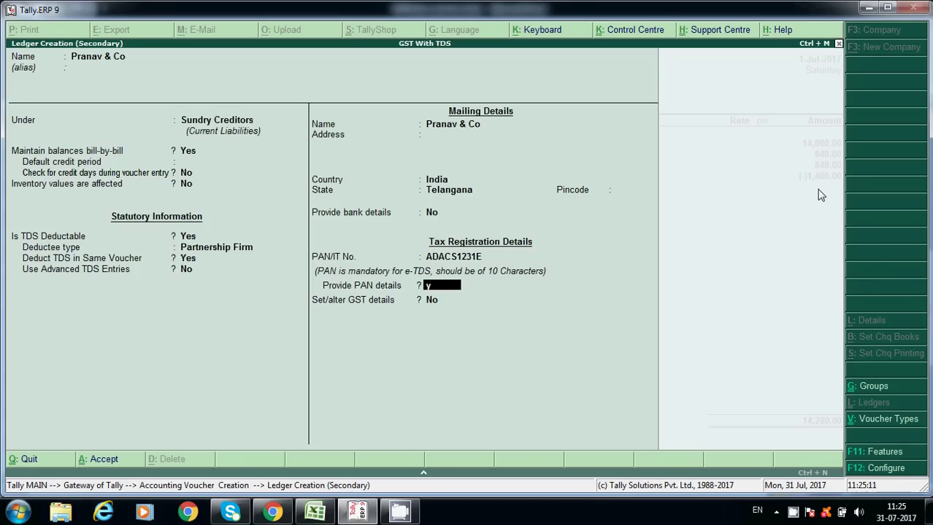
key("Return")
key("Return")
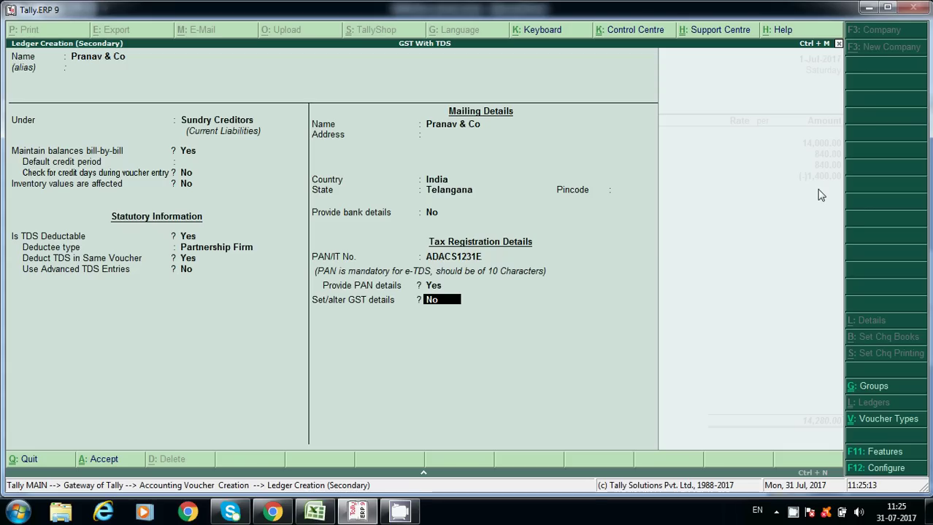
key("Return")
key("Return")
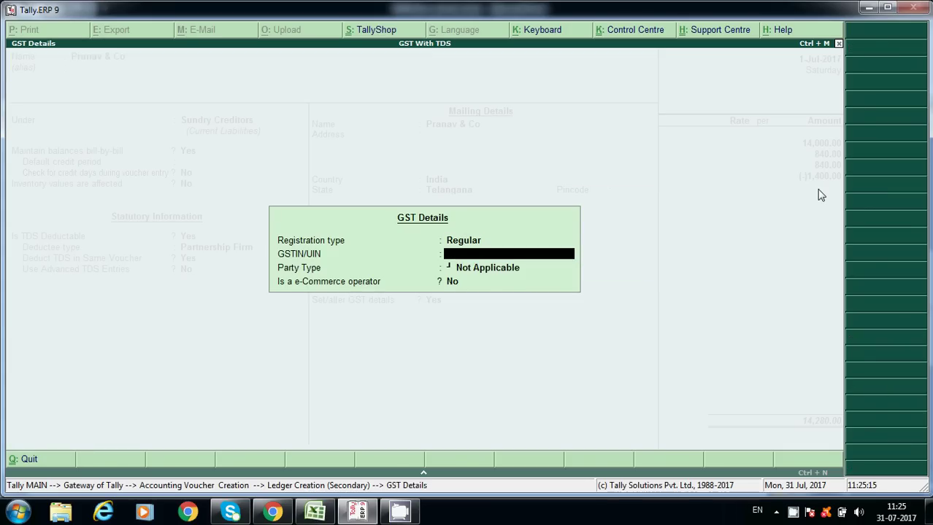
Enter the supplier's regular GSTIN, keep party type Not Applicable, and save the ledger.
type("36ADSDC1221W1Z")
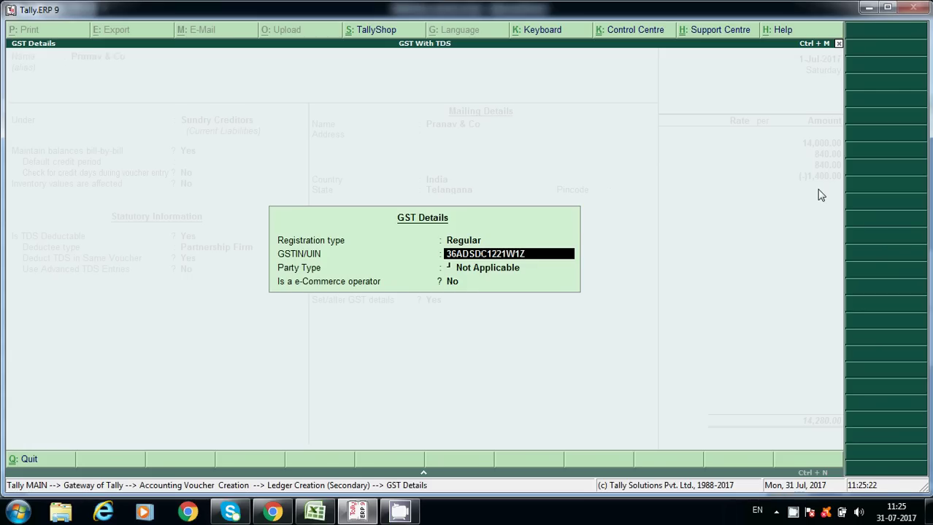
key("Return")
key("Return")
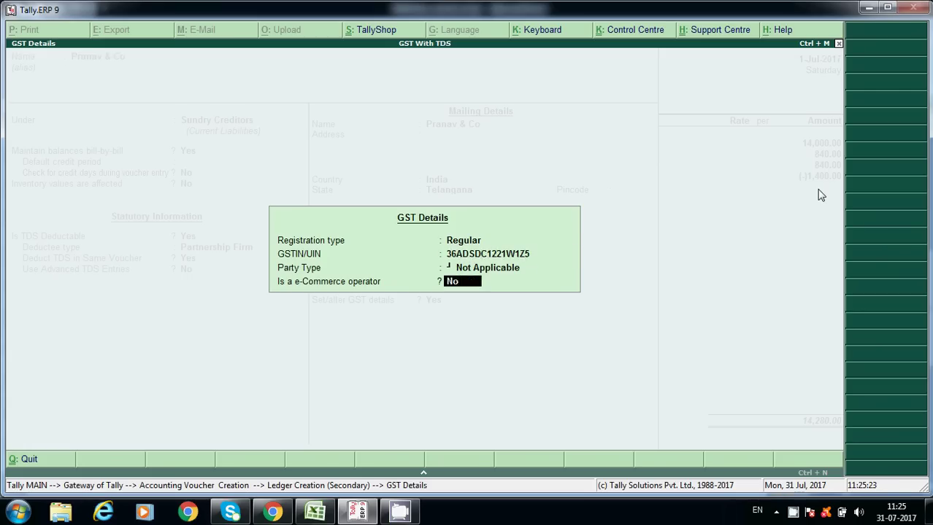
key("Return")
key("Escape")
key("ctrl+a")
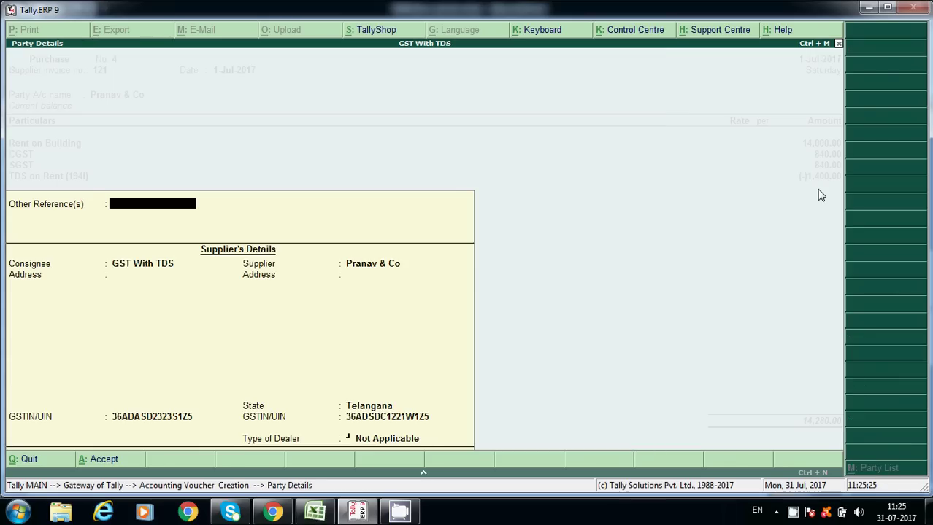
Step through the party details, rent, GST and TDS lines, then discard voucher No. 4.
key("Return")
key("Return")
key("Return")
key("Return")
key("Return")
key("Return")
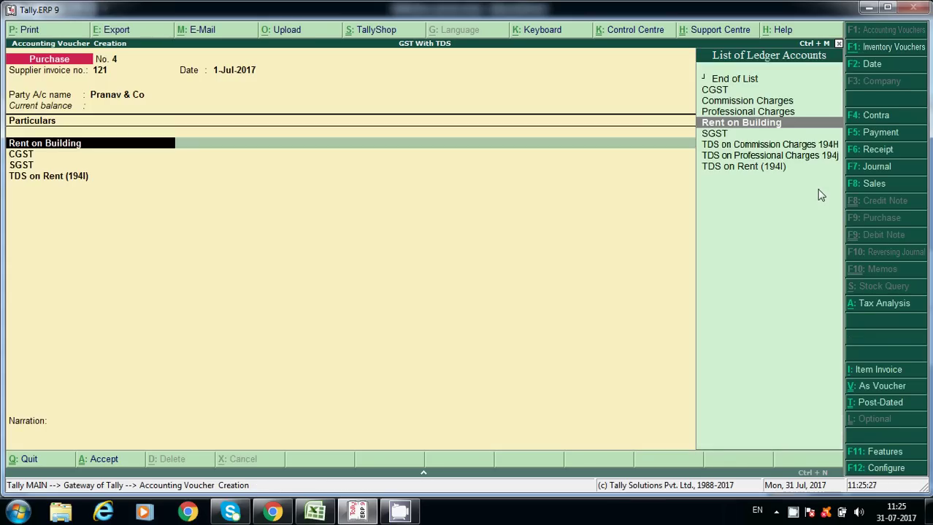
key("Return")
key("Return")
key("Return")
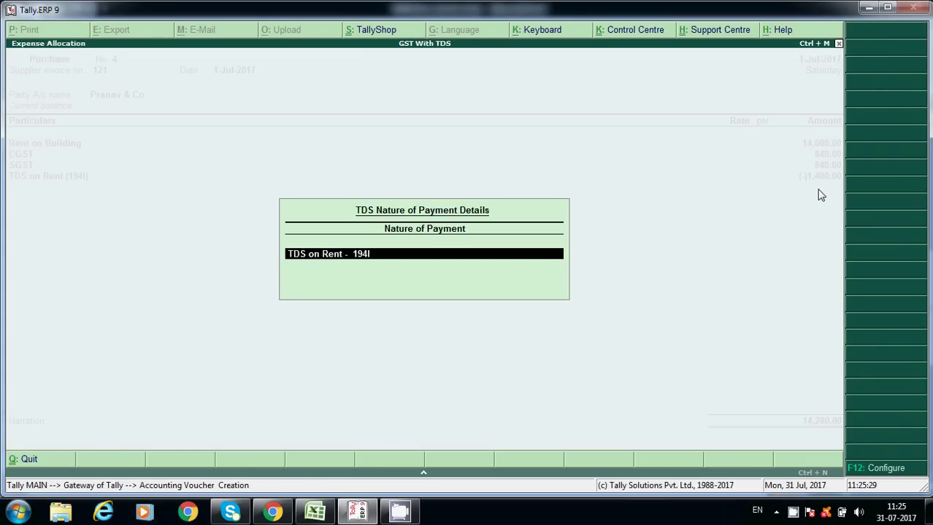
key("Return")
key("Return")
key("Return")
key("Return")
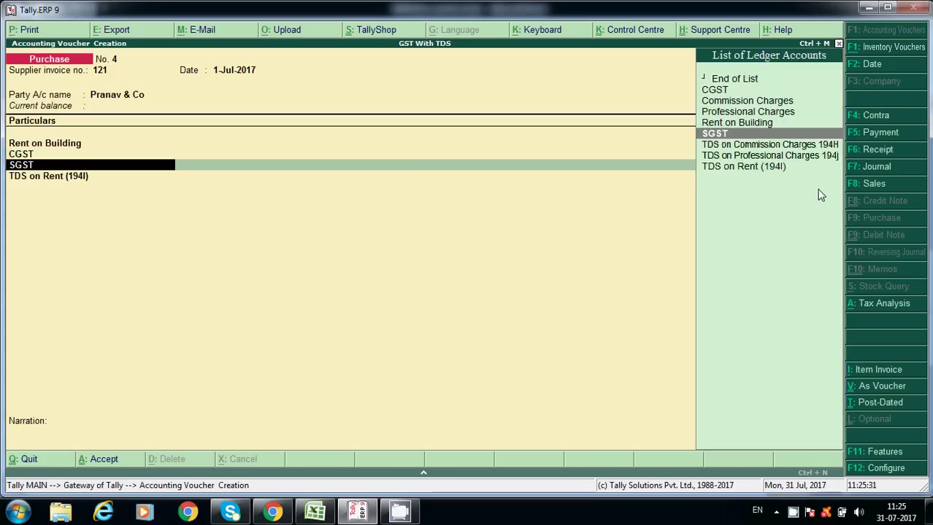
key("Return")
key("Return")
key("Return")
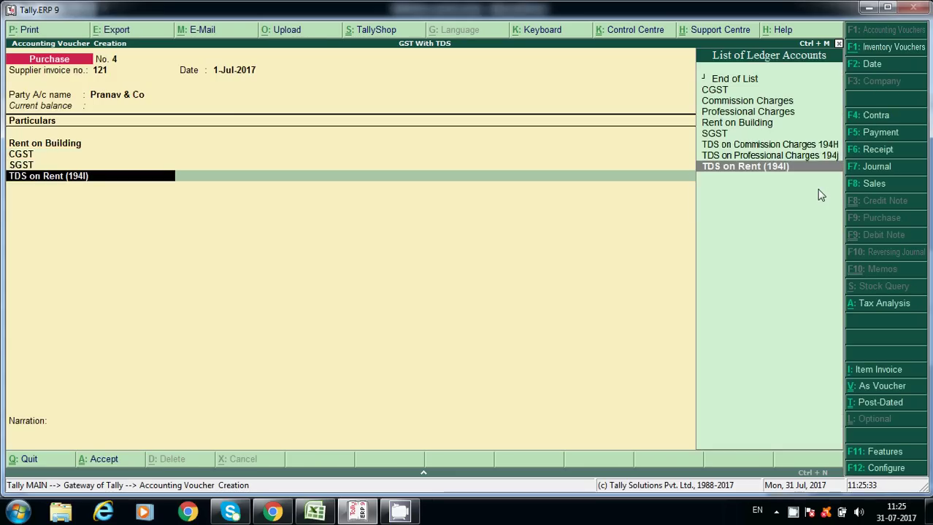
key("Return")
key("Return")
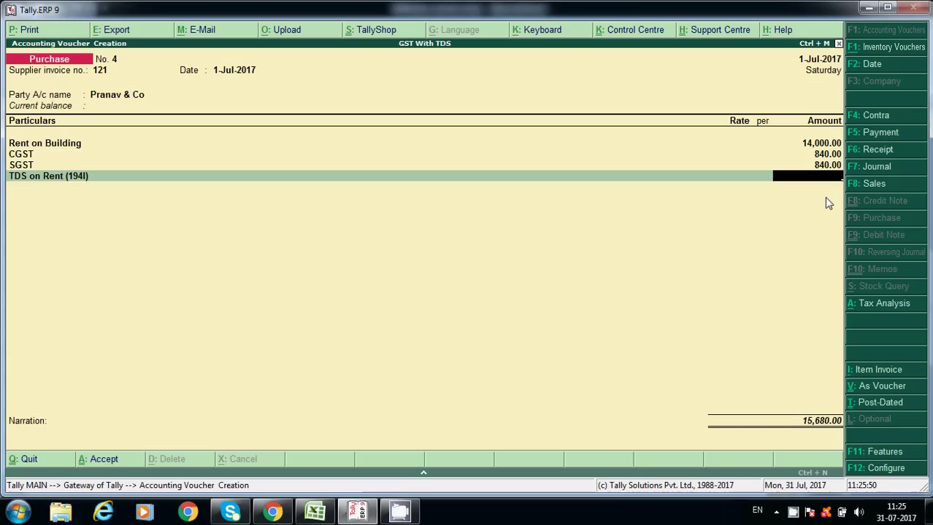
key("Return")
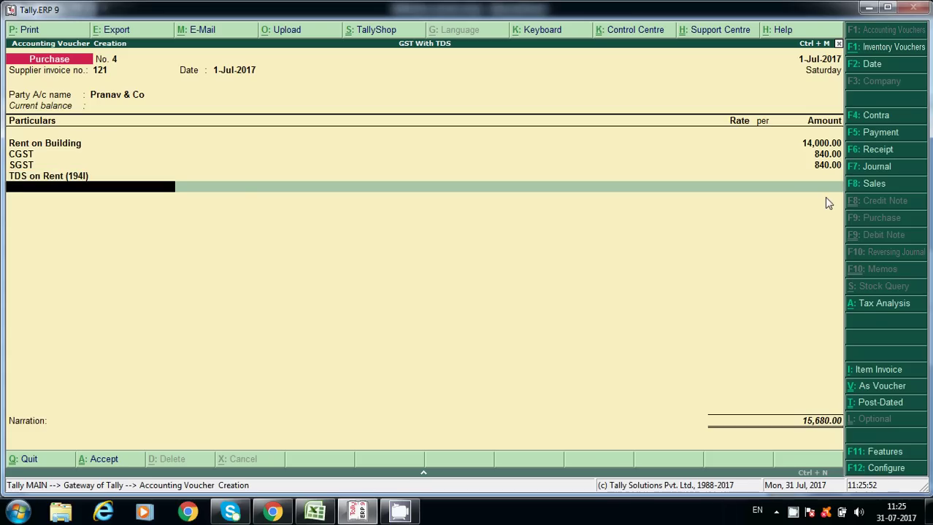
key("Escape")
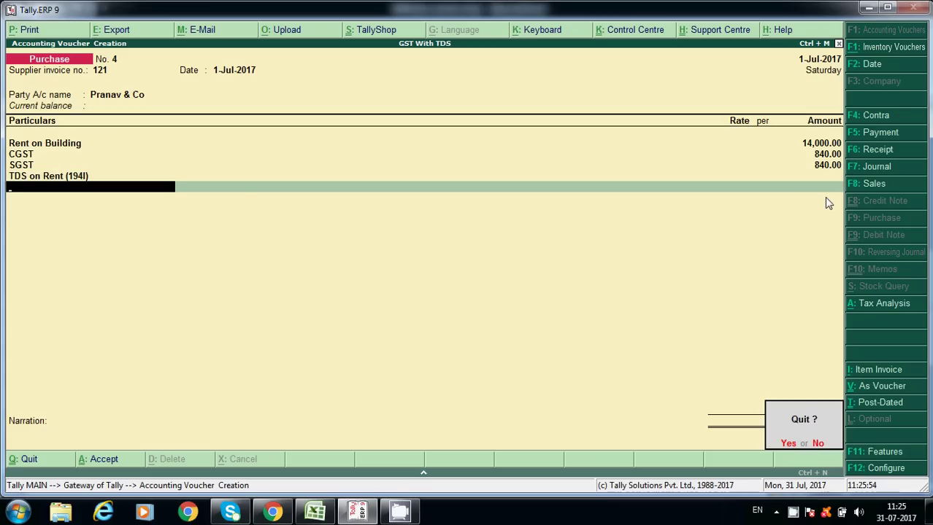
key("y")
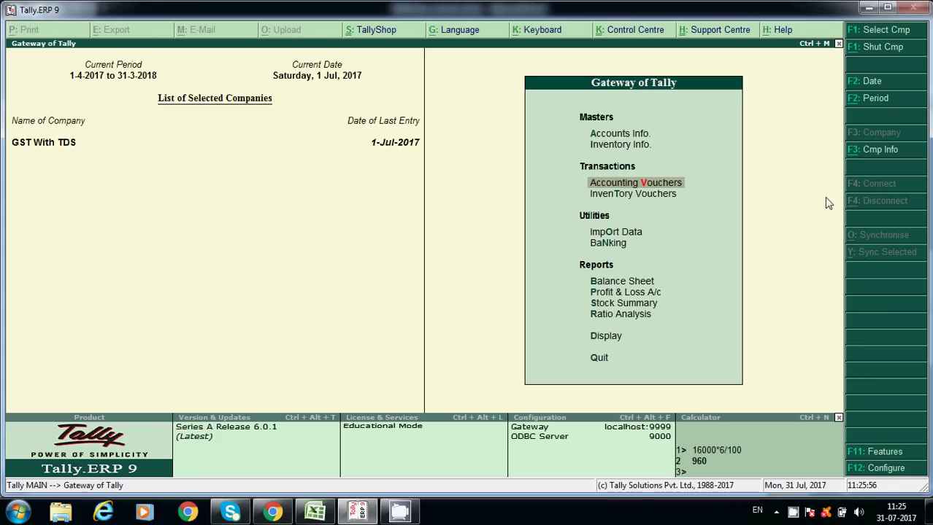
Start a new purchase voucher for supplier invoice 121 and begin a new party ledger.
key("Return")
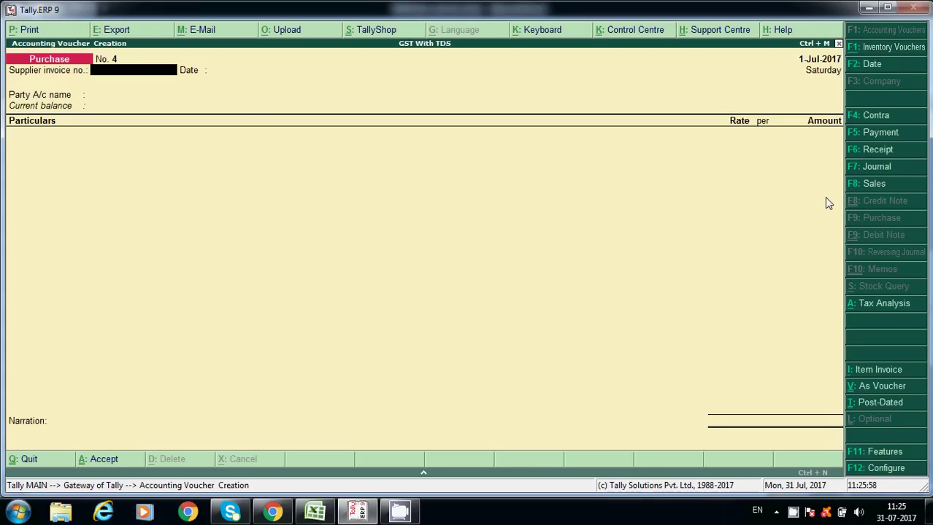
type("121")
key("Return")
key("Return")
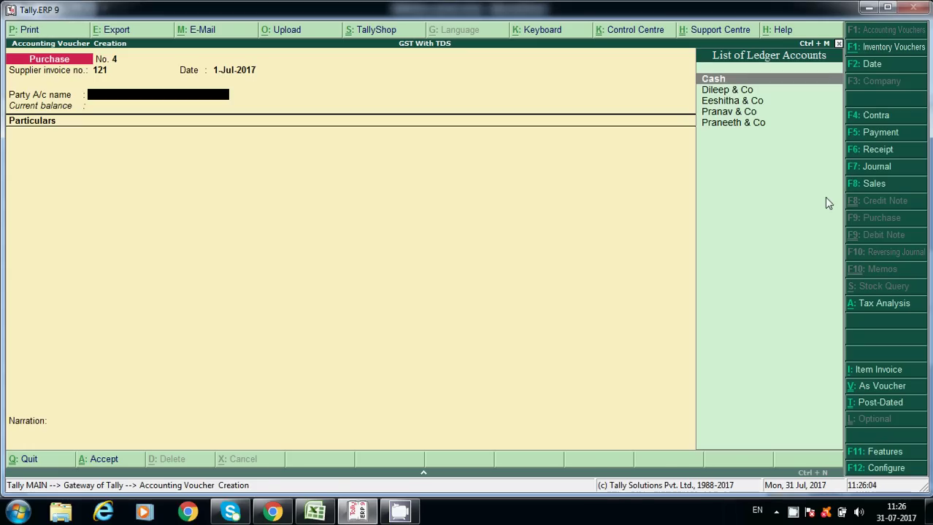
key("alt+c")
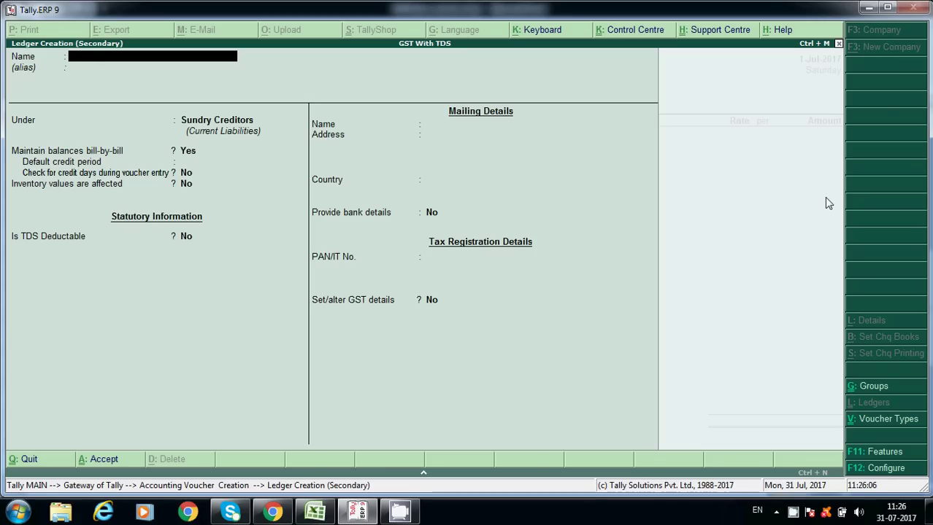
Create 'Pavan Consultancy' as a TDS-deductible Partnership Firm deducting TDS in the same voucher.
type("Pavan Con")
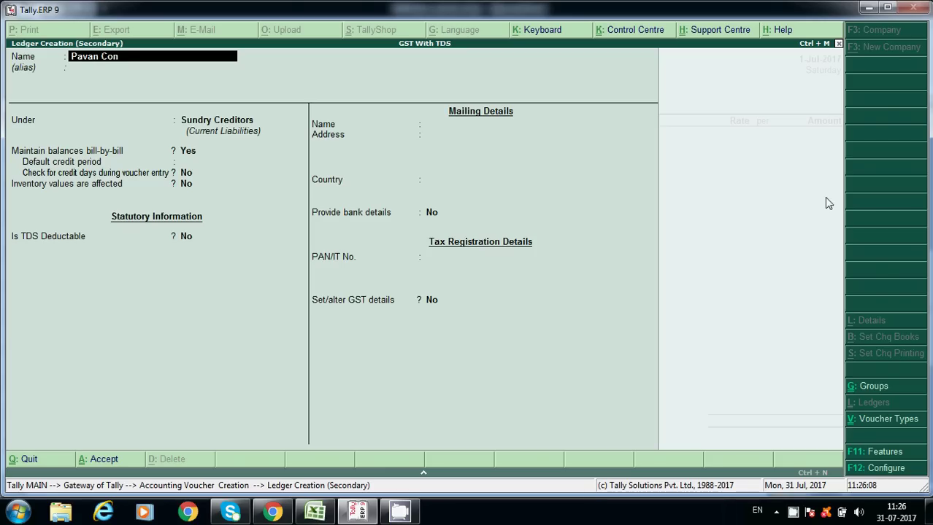
type("sultancy")
key("Return")
key("Return")
key("Return")
key("Return")
key("Return")
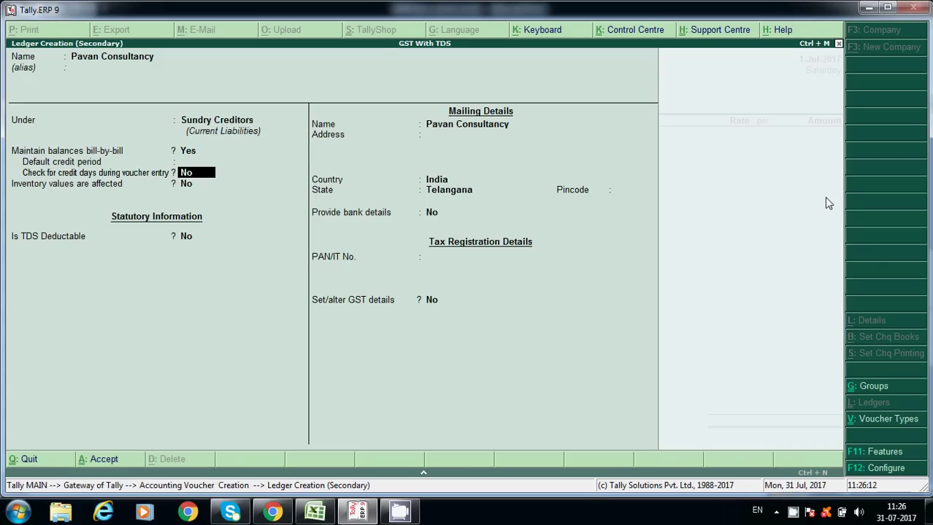
key("Return")
key("Return")
key("BackSpace")
type("y")
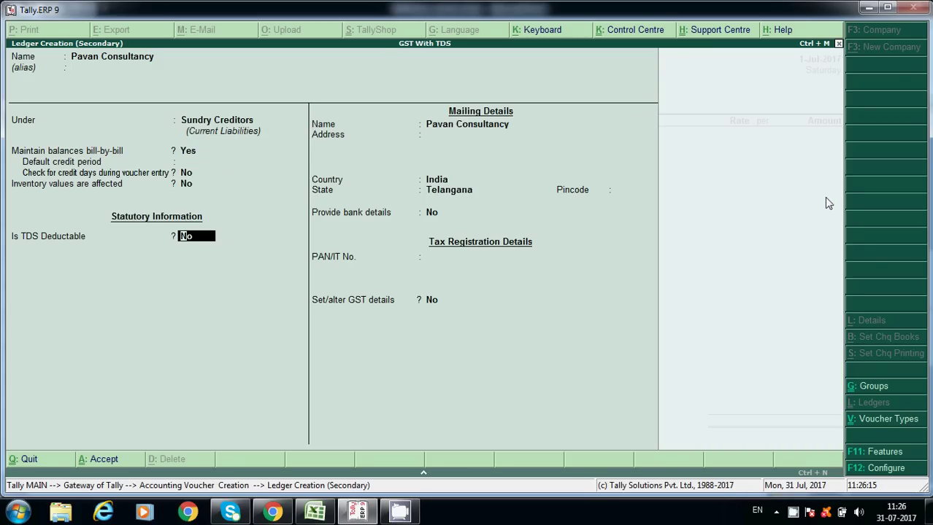
key("Return")
key("Down")
key("Down")
key("Down")
key("Down")
key("Down")
key("Down")
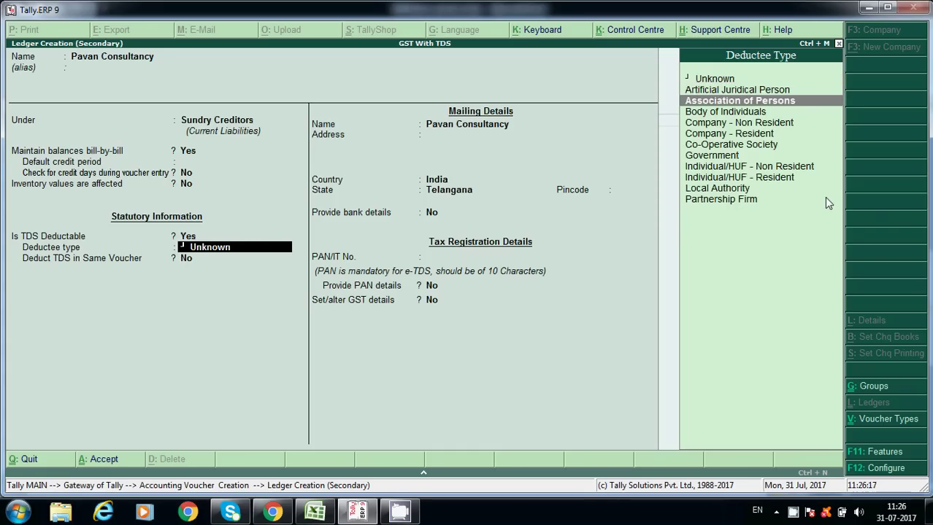
key("Down")
key("Down")
key("Down")
key("Down")
key("Down")
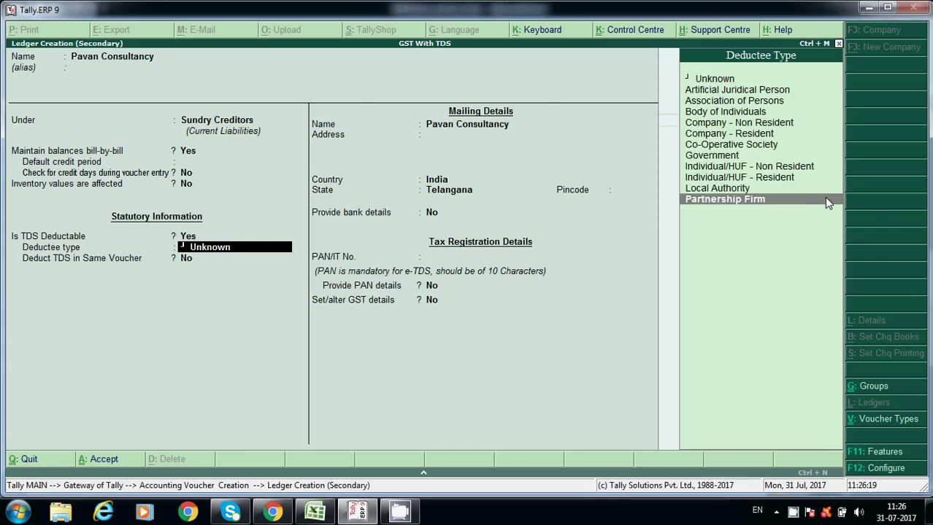
key("Return")
type("y")
key("Return")
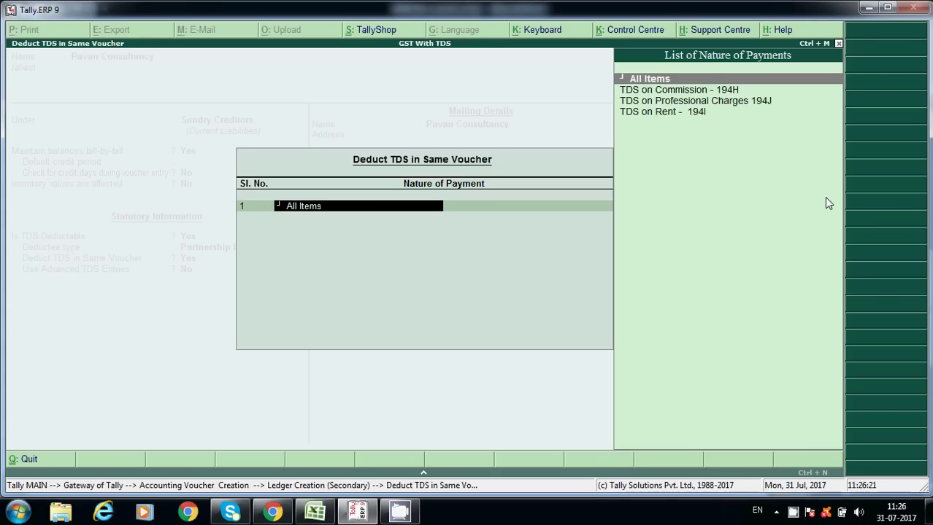
Keep TDS on Commission - 194H as the supplier's nature of payment and pass the mailing details.
key("Down")
key("Down")
key("Up")
key("Return")
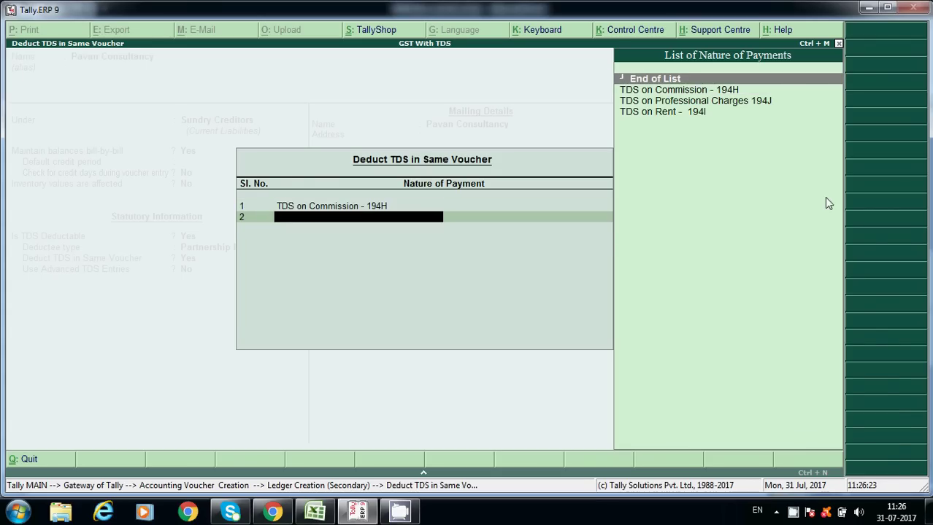
key("Return")
key("BackSpace")
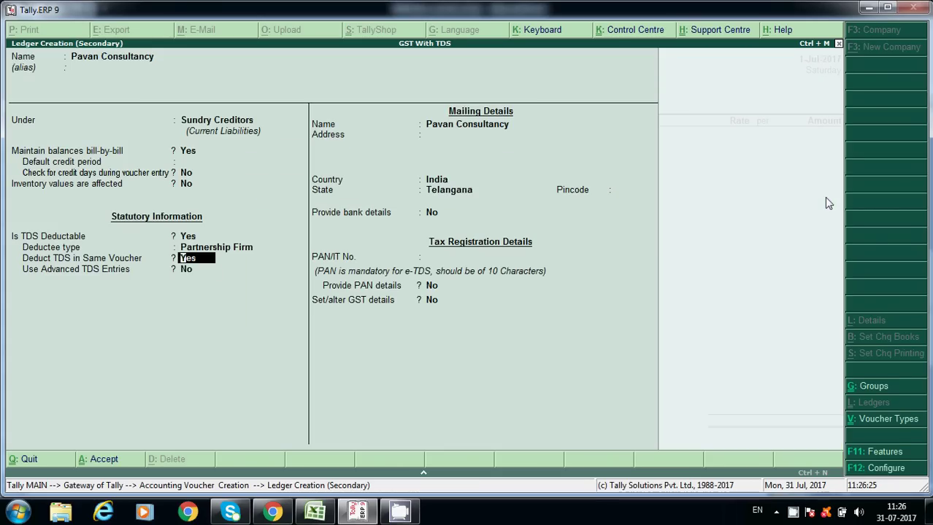
key("Return")
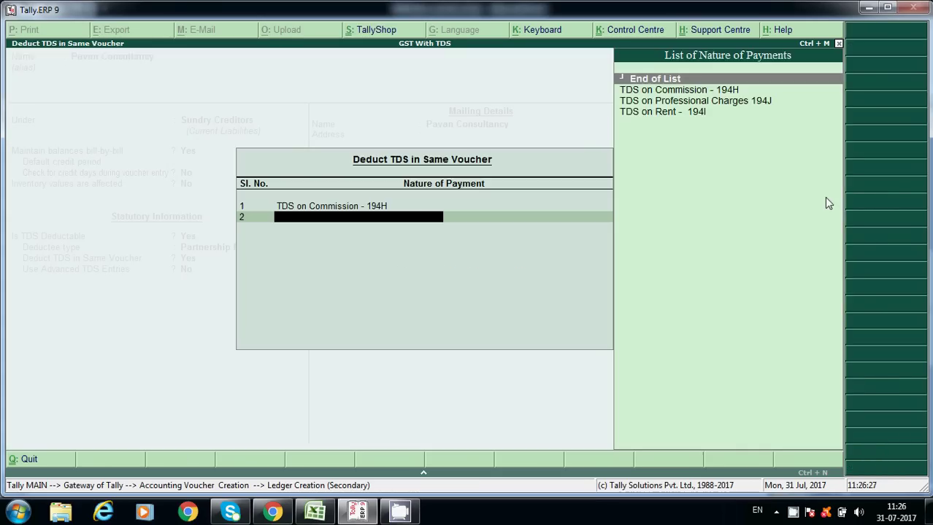
key("Return")
key("Return")
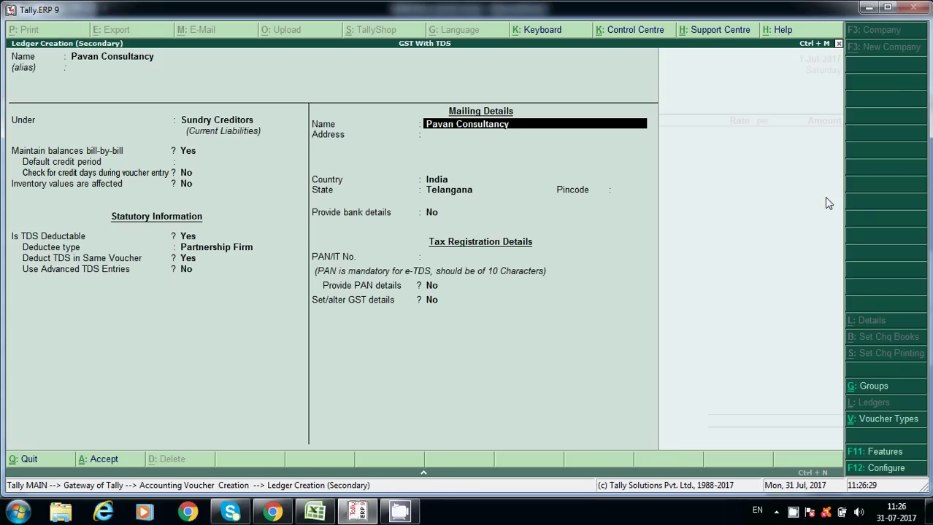
key("Return")
key("Return")
key("Return")
key("Return")
key("Return")
key("Return")
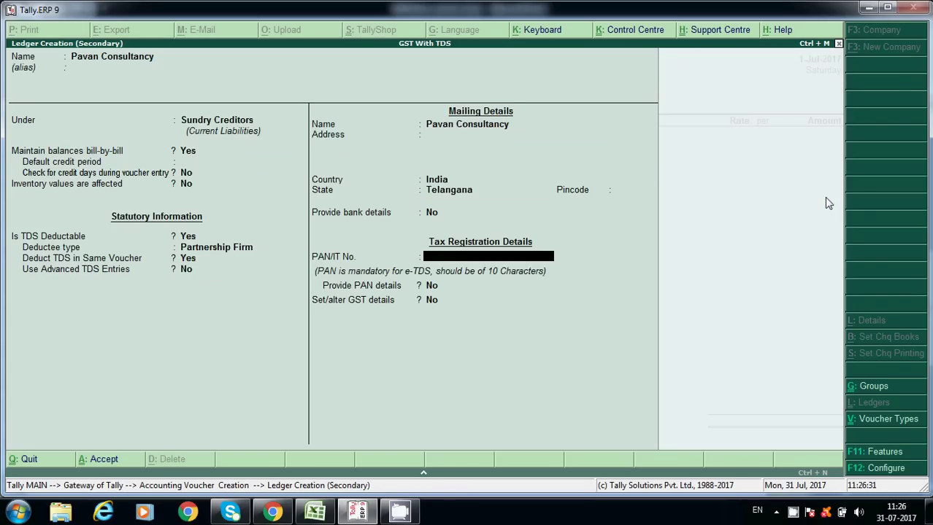
key("Return")
Enter the supplier's PAN and set Provide PAN details to Yes.
key("BackSpace")
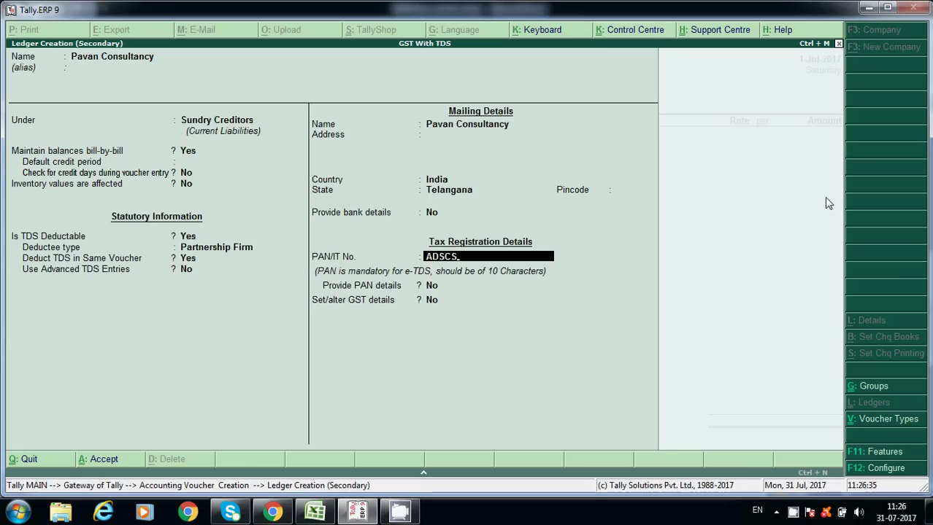
key("Return")
key("y")
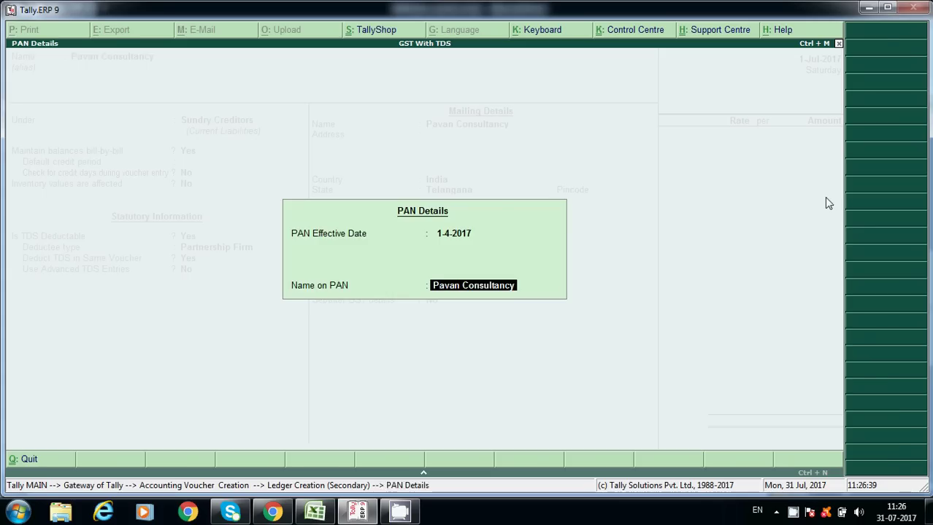
key("Return")
Enable GST details with Regular registration and the supplier's GSTIN, then save the ledger.
key("Return")
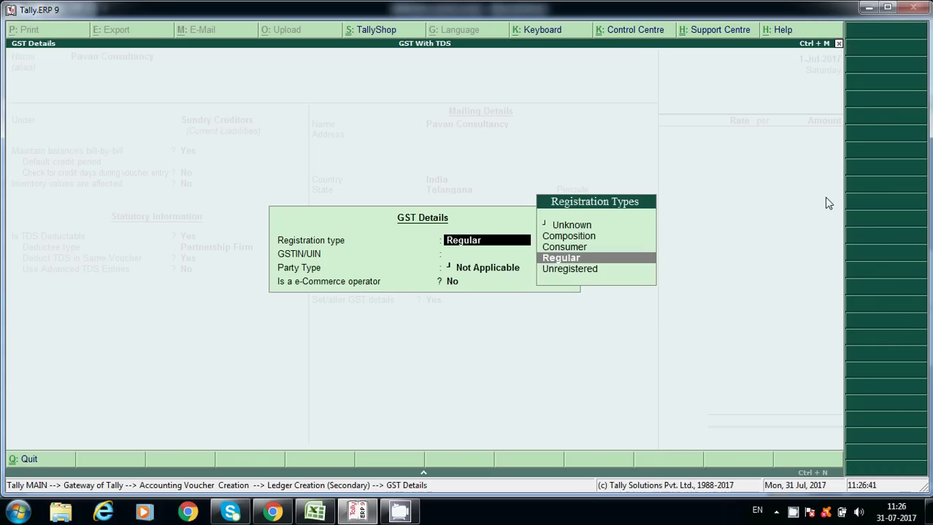
key("Return")
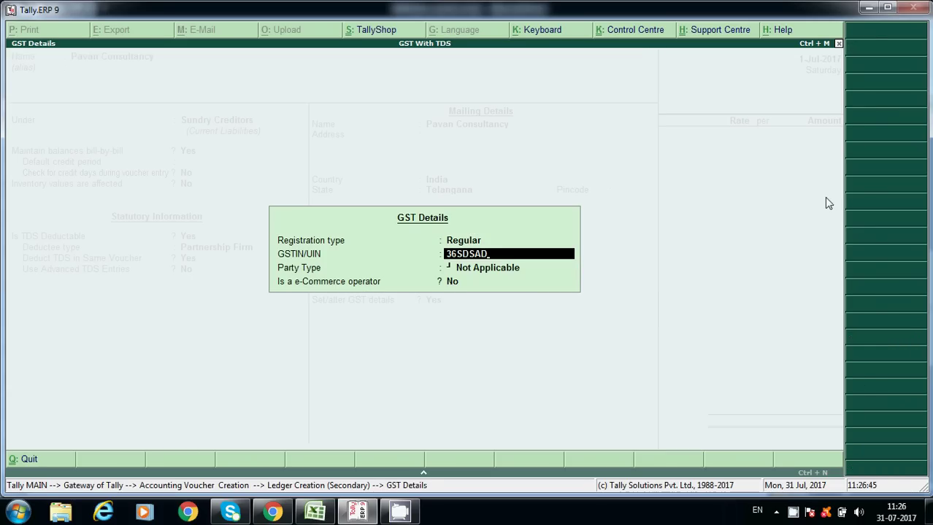
key("Return")
key("Return")
key("Return")
key("Escape")
key("ctrl+a")
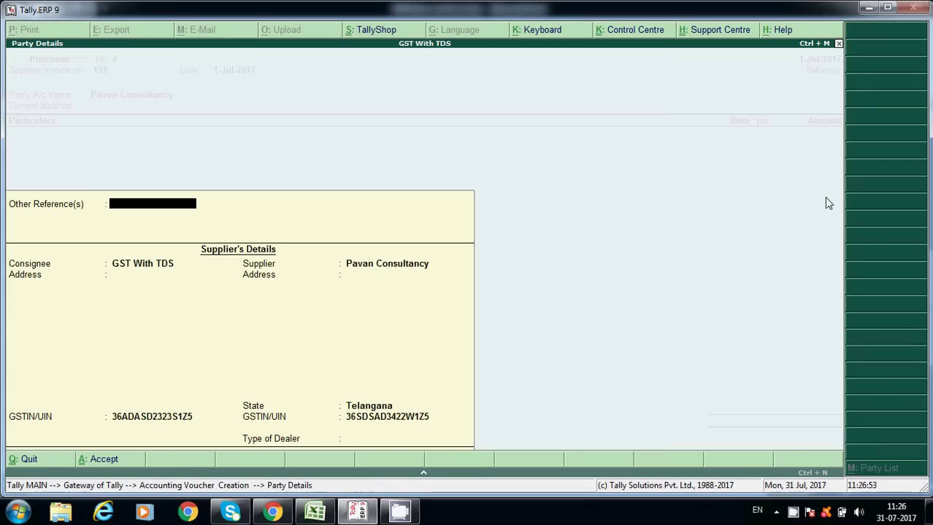
key("Return")
key("Return")
key("Return")
key("Return")
key("Return")
key("Return")
key("Return")
key("Return")
key("Return")
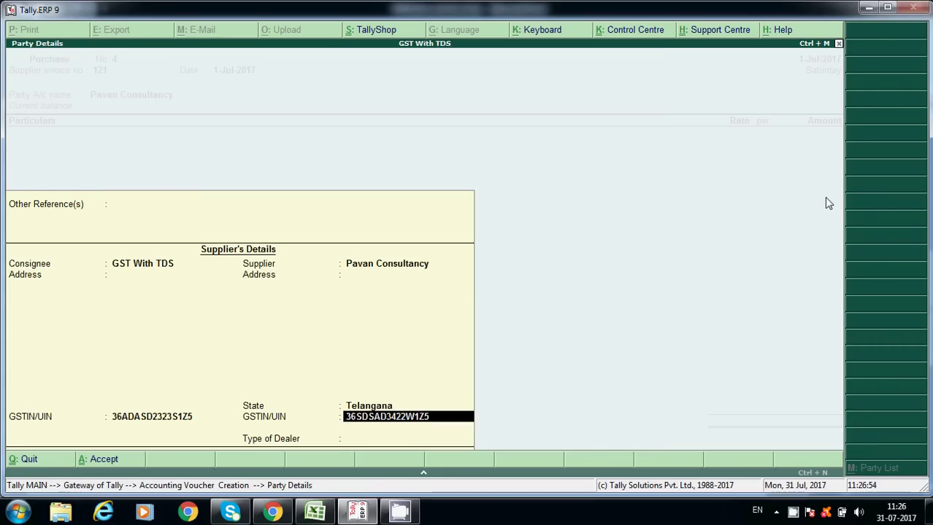
Select the Commission Charges ledger in the purchase voucher's Particulars.
type("Tds")
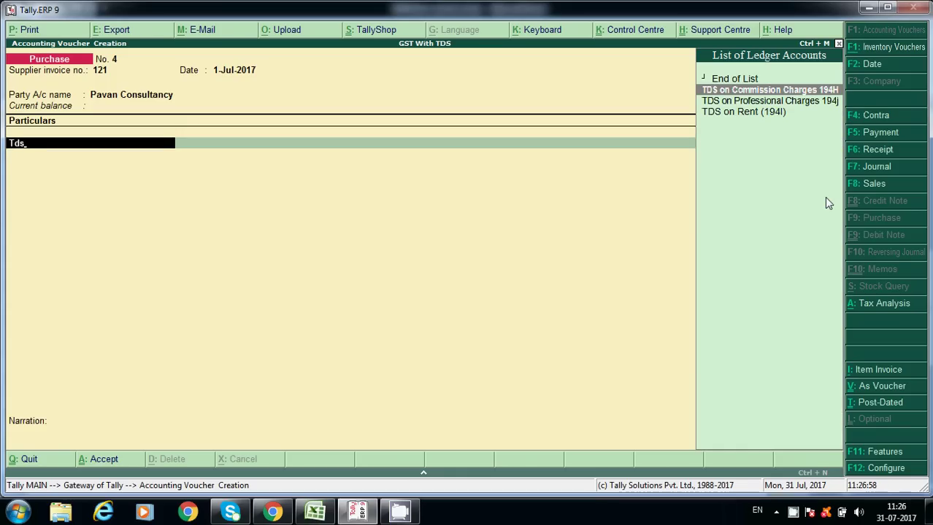
key("BackSpace")
key("BackSpace")
key("BackSpace")
type("Com")
key("Return")
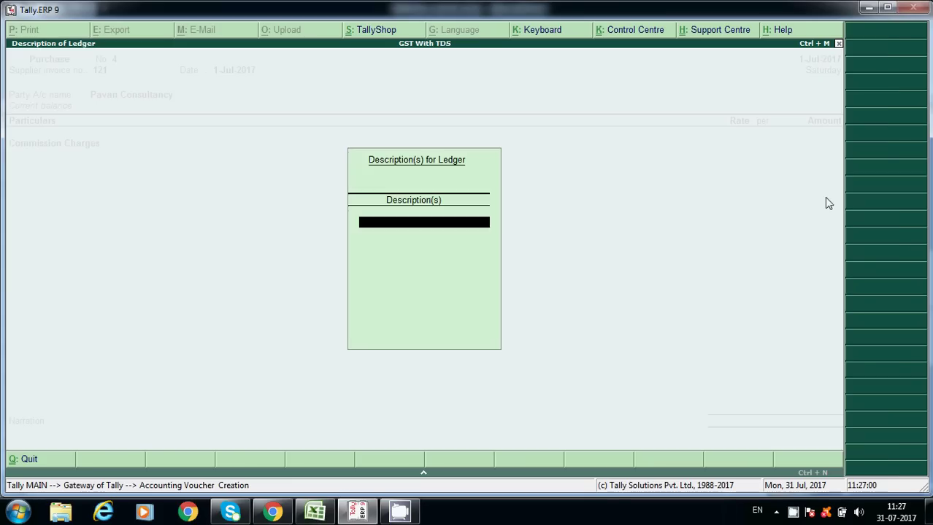
key("Return")
key("BackSpace")
Alter the Commission Charges ledger to turn on GST details, leaving tax rate details unchanged.
key("ctrl+Return")
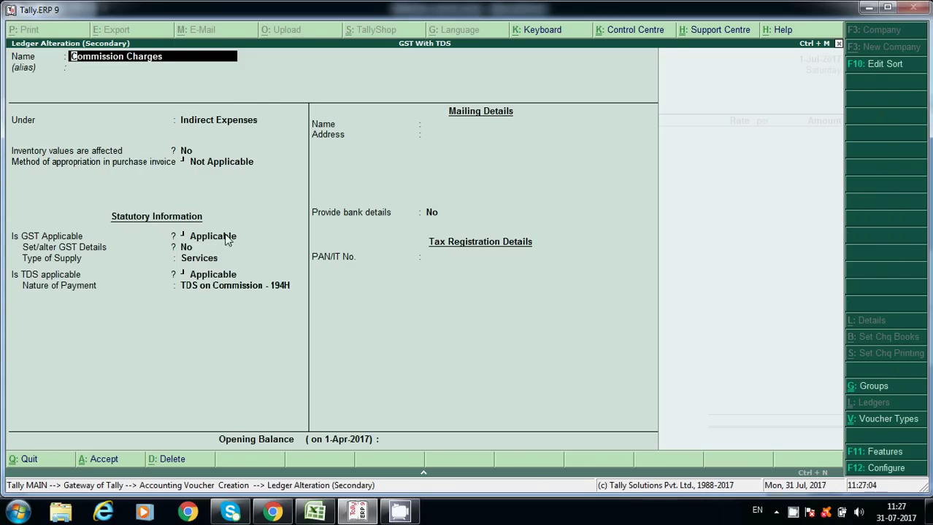
left_click(198, 249)
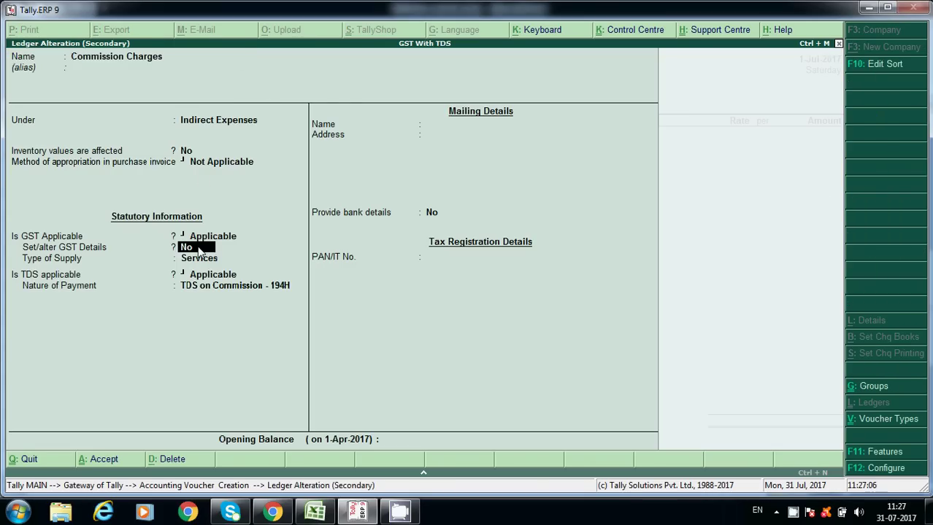
key("y")
key("Return")
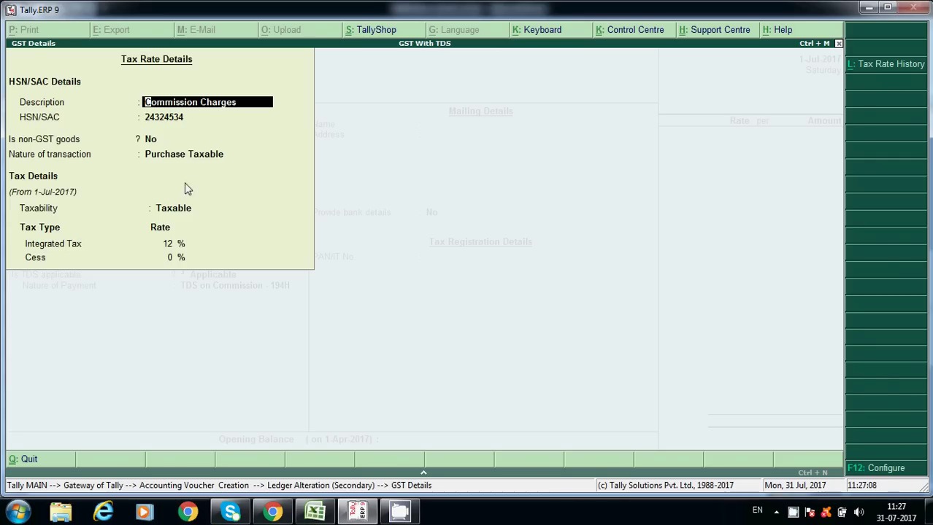
key("Escape")
key("y")
key("Return")
key("BackSpace")
key("Escape")
key("y")
Keep Services as supply type and TDS on Commission - 194H, and accept the ledger.
key("Return")
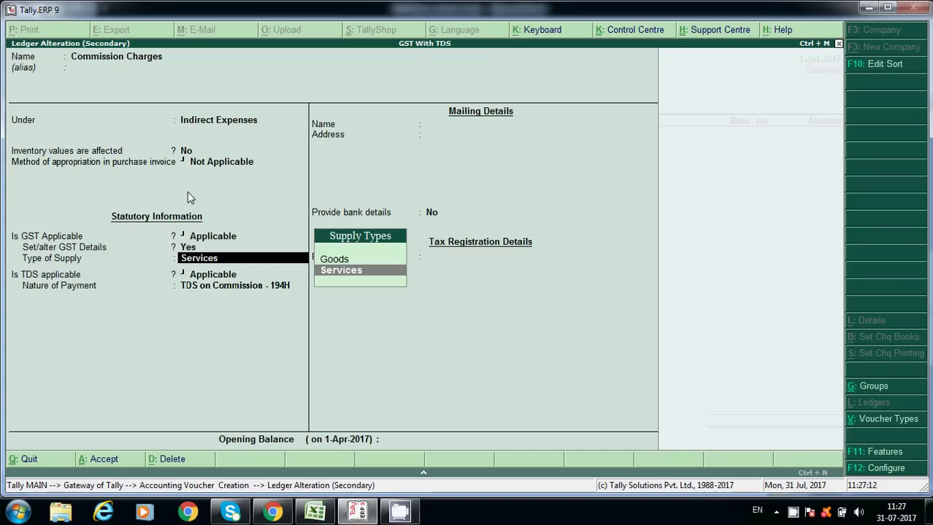
key("Return")
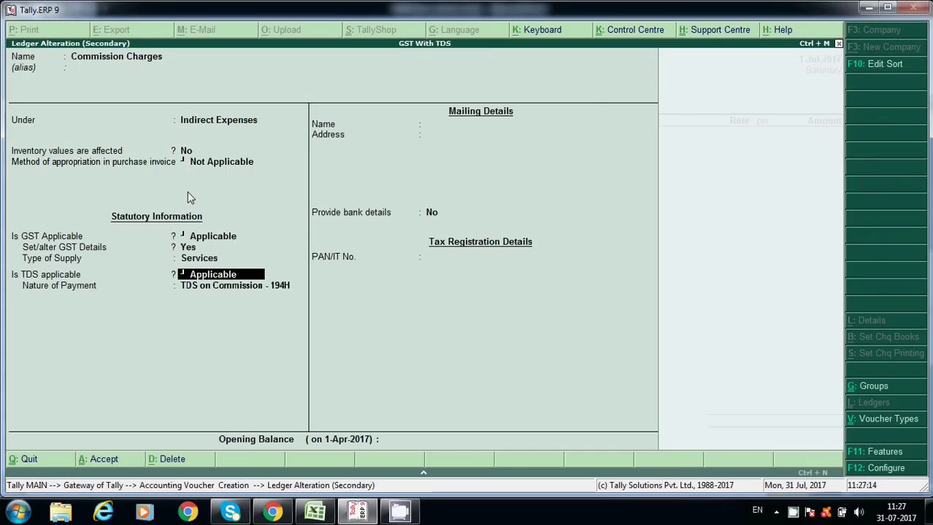
key("Return")
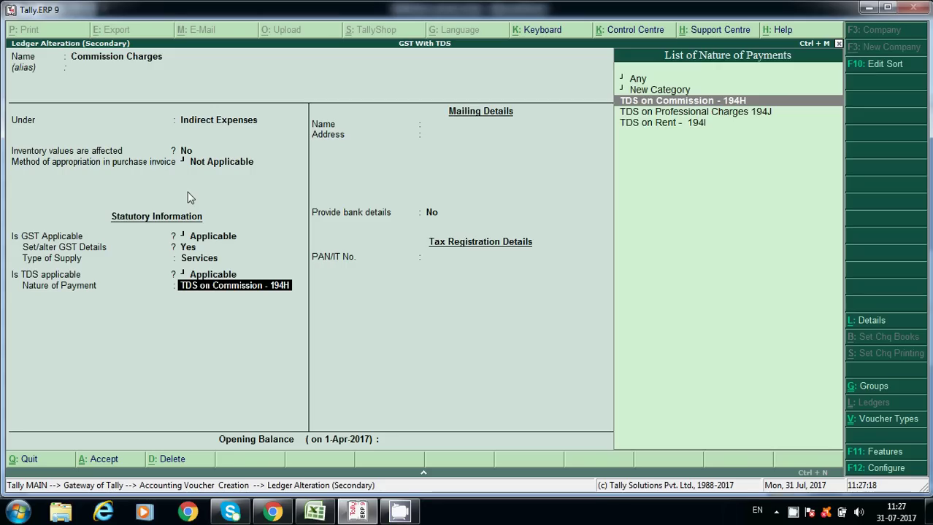
key("Return")
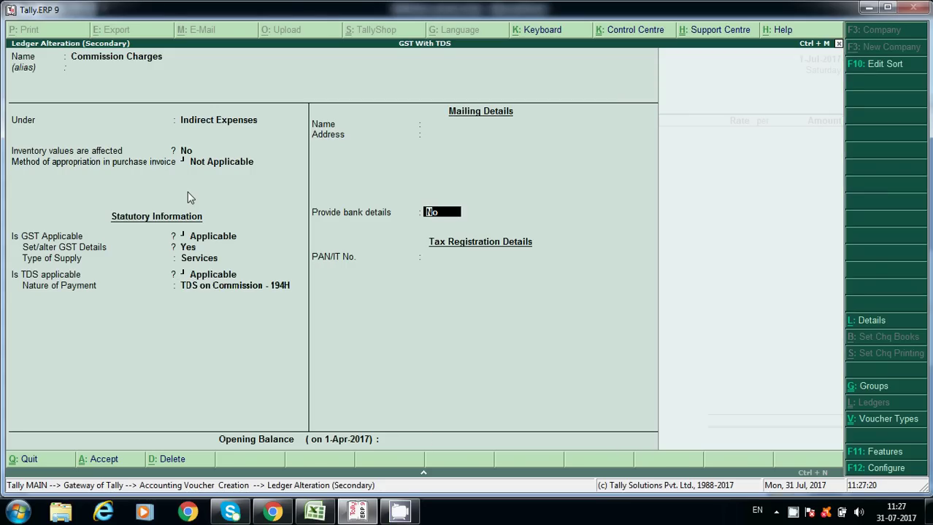
key("Return")
key("Return")
key("Return")
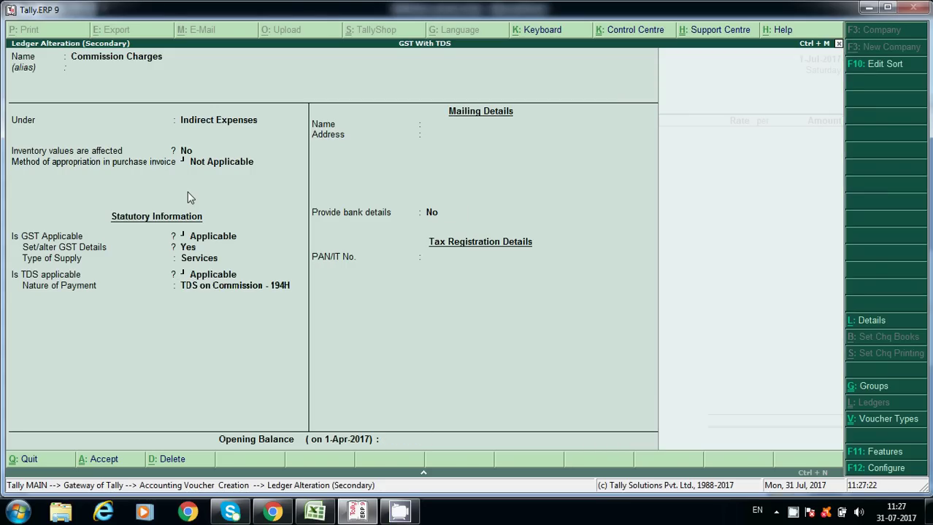
key("Return")
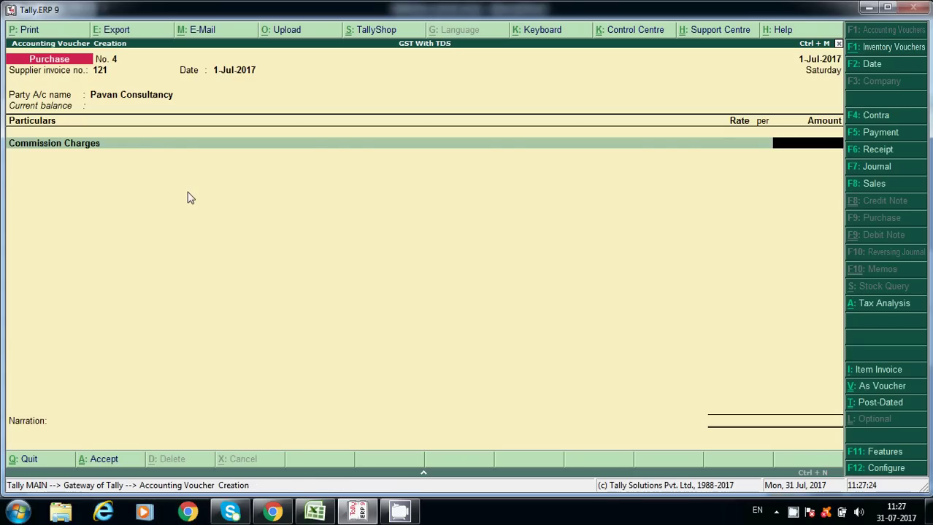
Enter 14,000 for Commission Charges and add the CGST line of 840.
type("14,000")
key("Return")
key("Return")
key("Return")
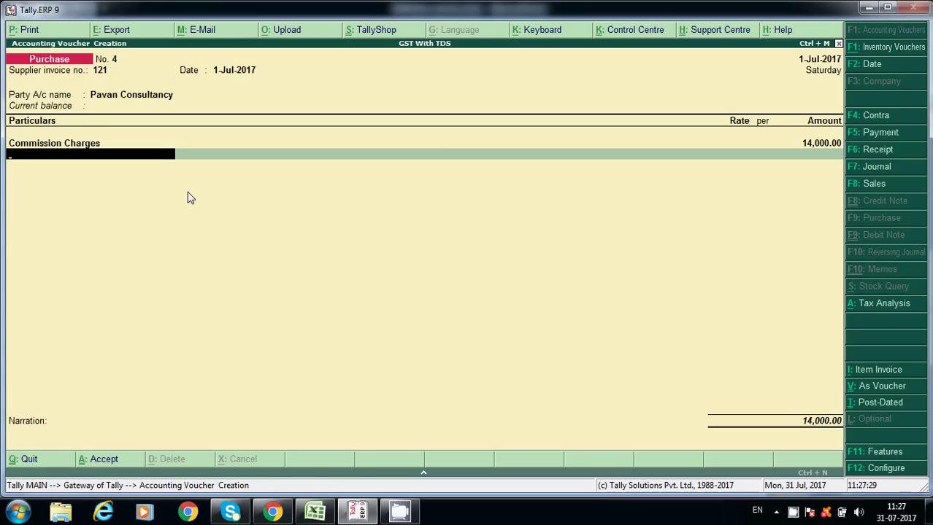
type("cgs")
key("Return")
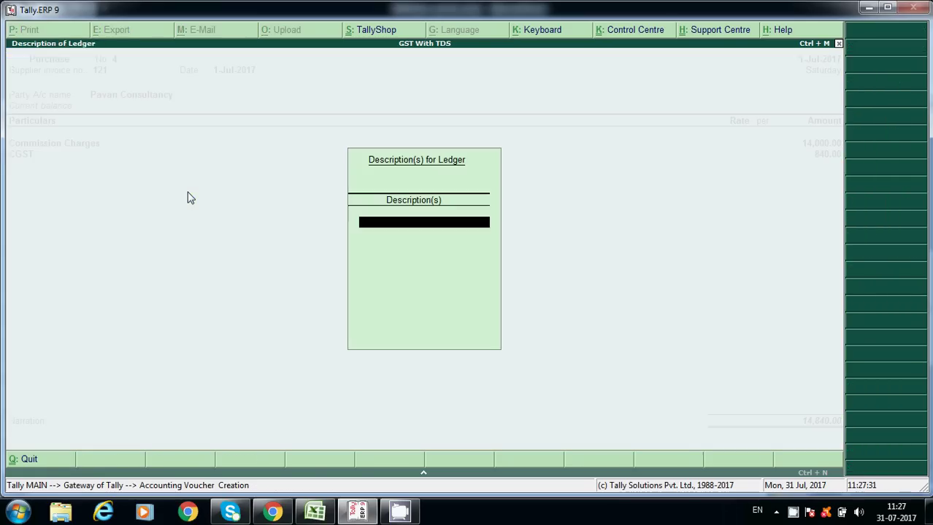
key("Return")
key("Return")
type("s")
key("Return")
key("Return")
Add SGST of 840 and the TDS on Commission Charges 194H line, then locate 194H in the TDS chart.
key("Return")
type("Tds")
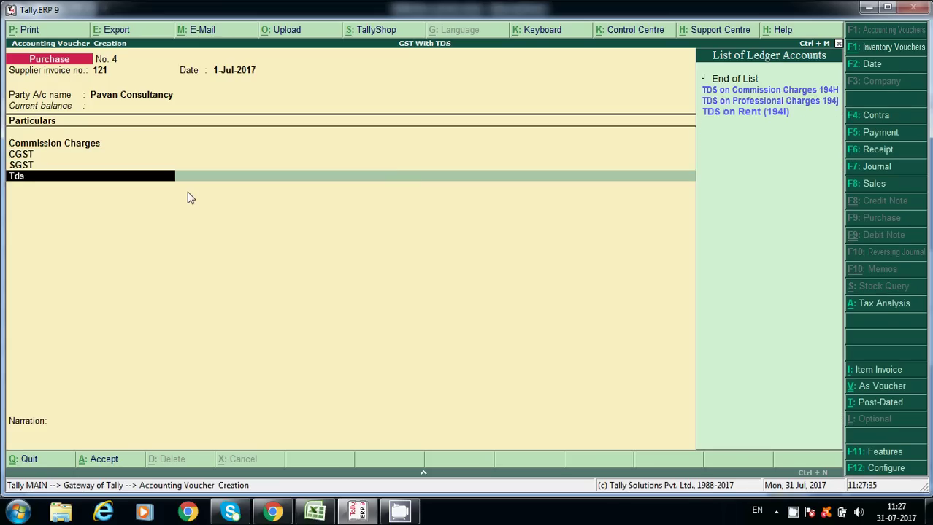
key("Return")
key("Return")
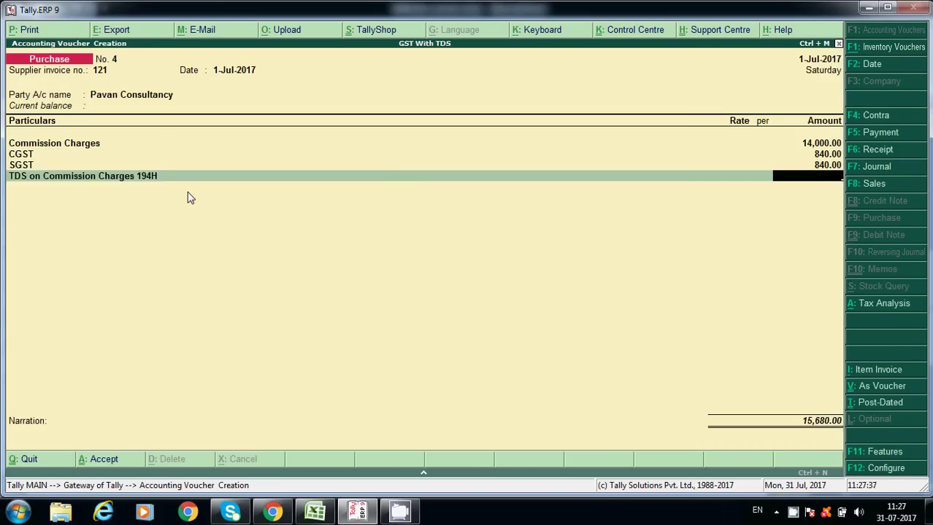
key("alt+Tab")
left_click(75, 300)
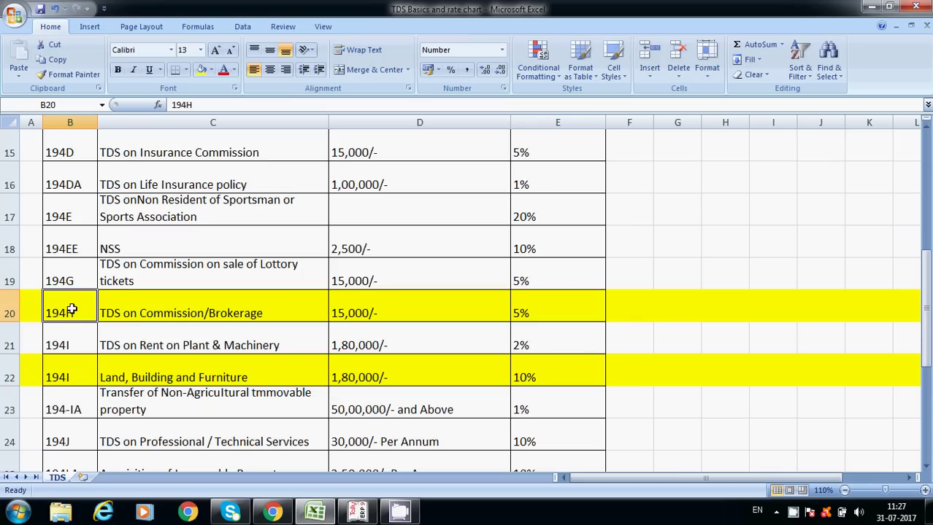
Confirm the 194H 15,000/- threshold and 5% rate in the Excel chart against the voucher.
left_click(378, 304)
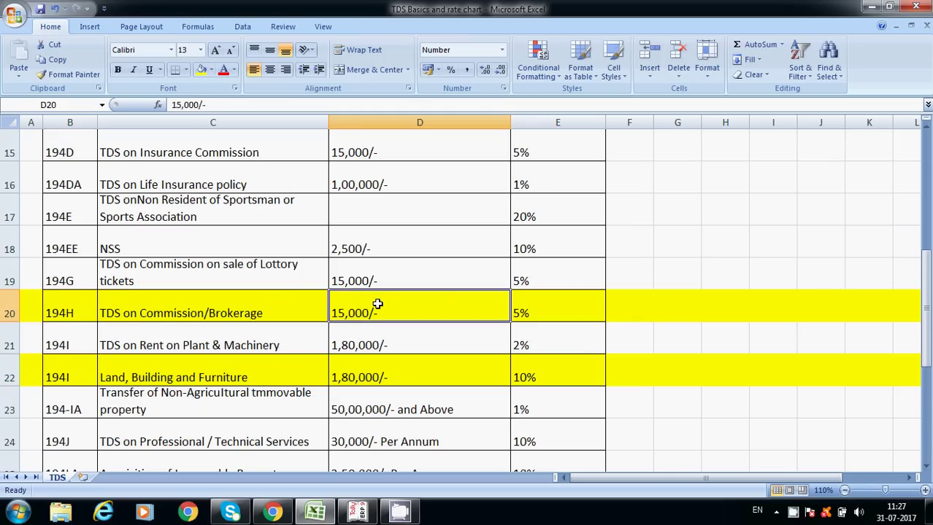
key("alt+Tab")
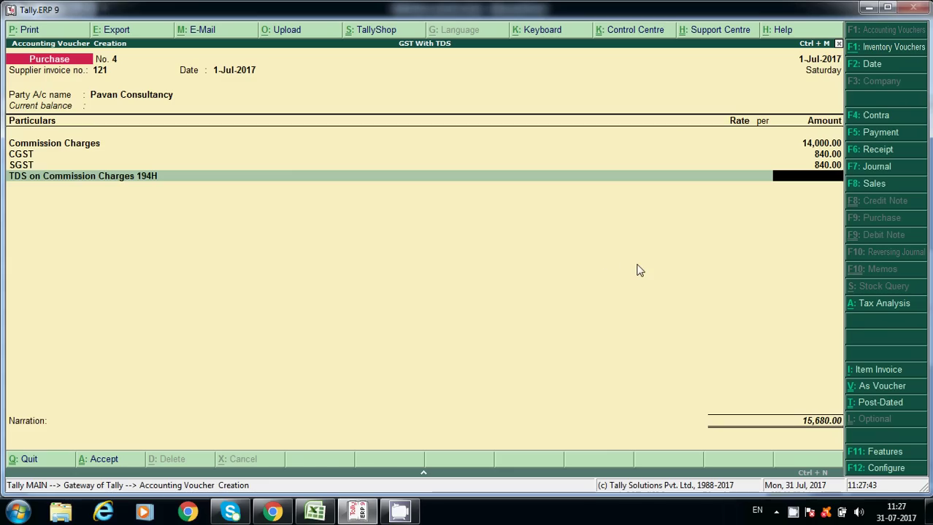
key("alt+Tab")
key("alt+Tab")
key("alt+Tab")
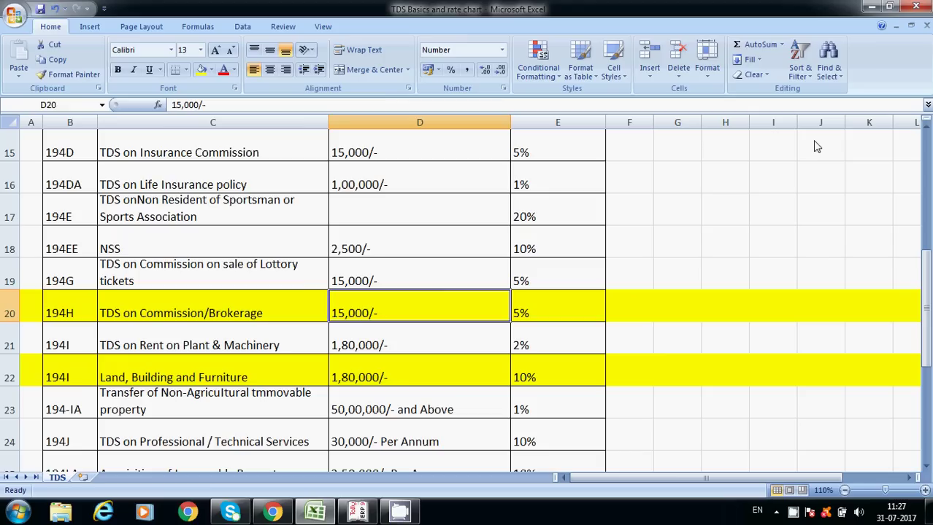
key("alt+Tab")
key("BackSpace")
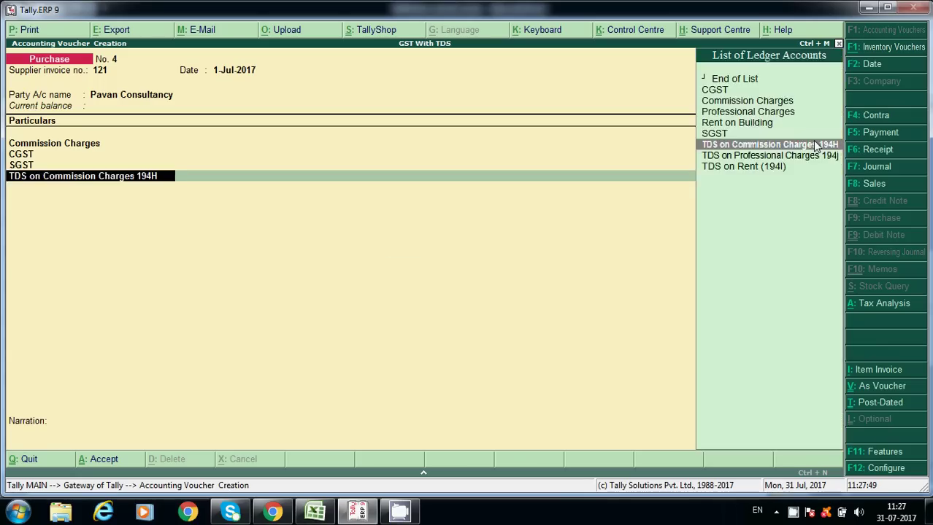
Raise the Commission Charges amount to 16,000.
key("Up")
key("Up")
key("Up")
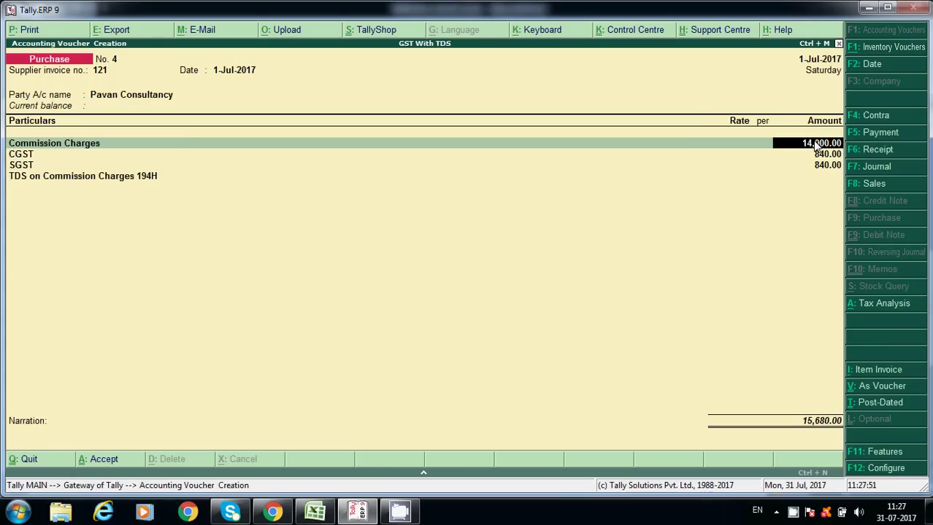
type("16,000")
key("Return")
key("Return")
key("Return")
key("Return")
key("Return")
key("Return")
key("Return")
key("Return")
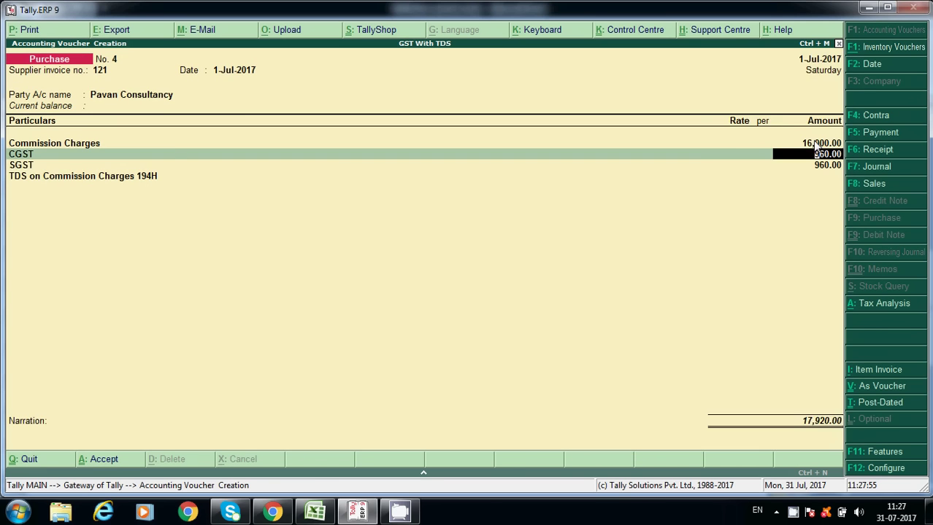
key("Return")
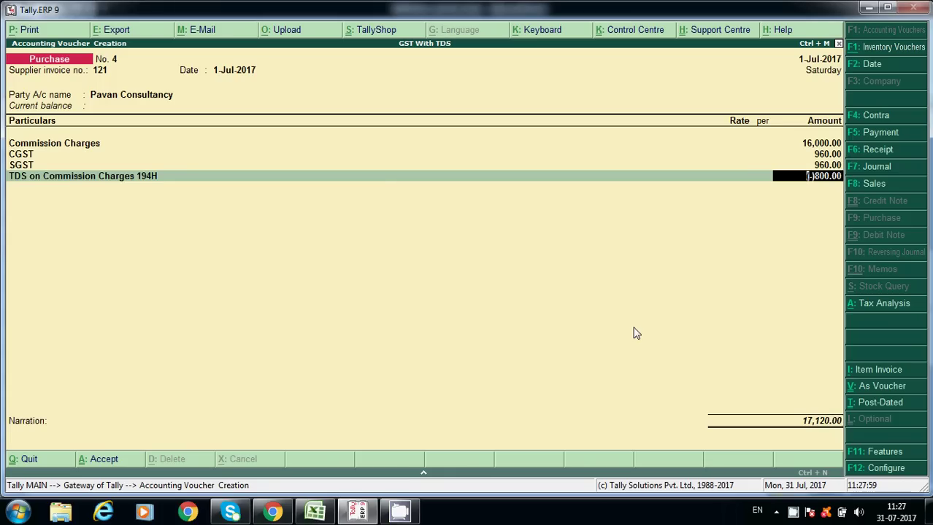
Enter (-)800 TDS (5% of 16,000) with bill-wise New Ref 121 and save voucher No. 4.
key("ctrl+n")
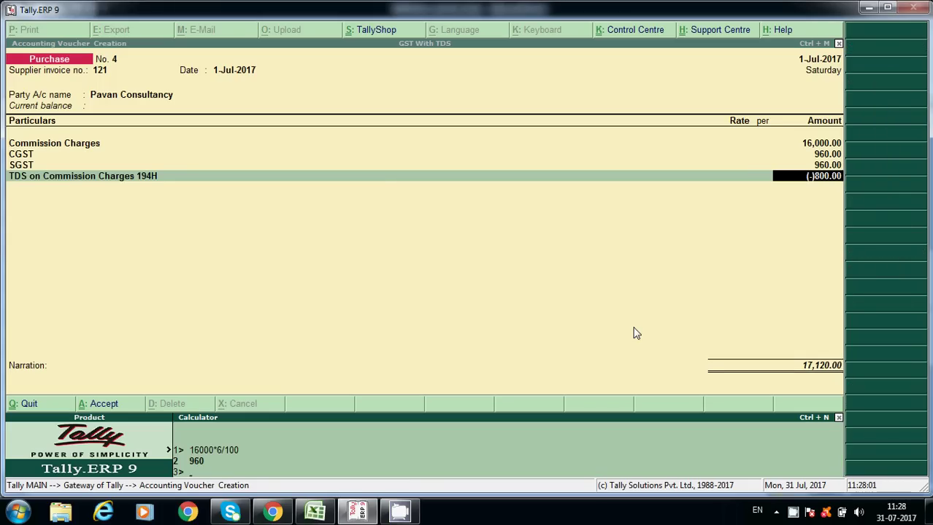
type("16000*5/100")
key("Return")
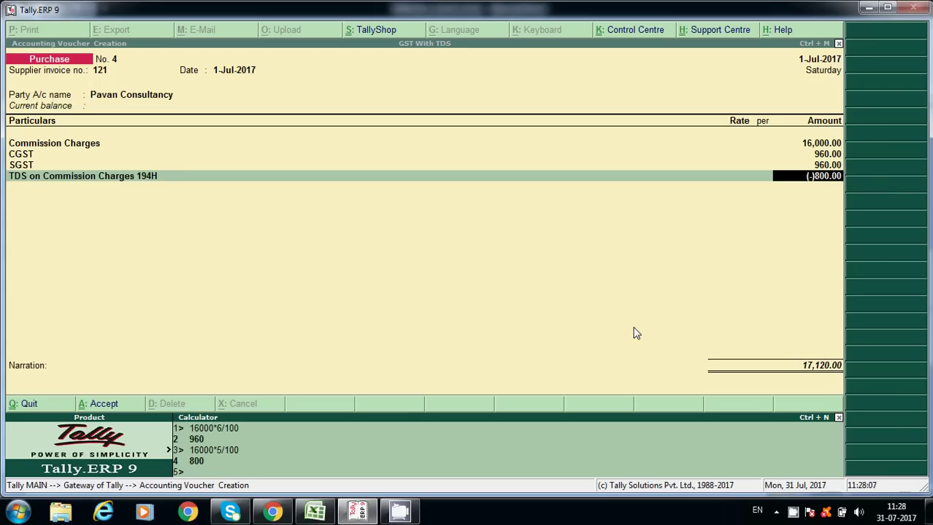
key("ctrl+m")
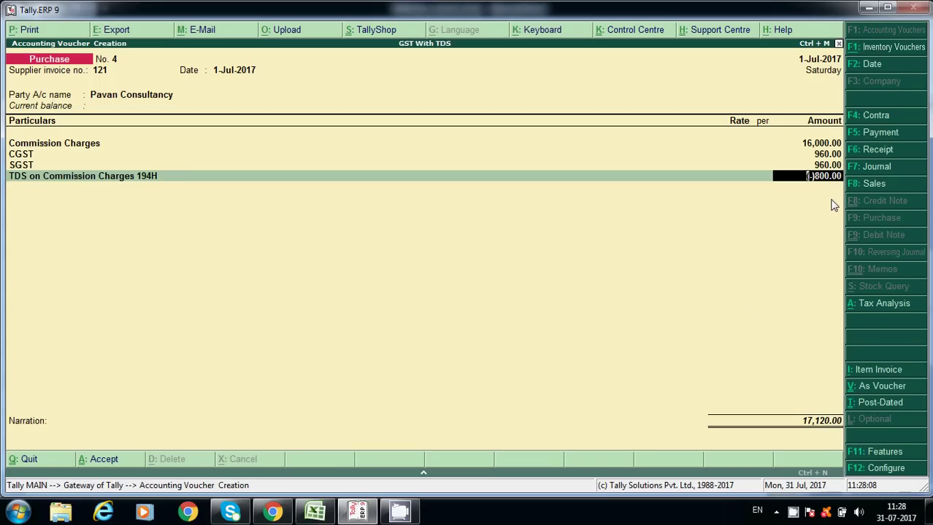
key("Return")
key("Return")
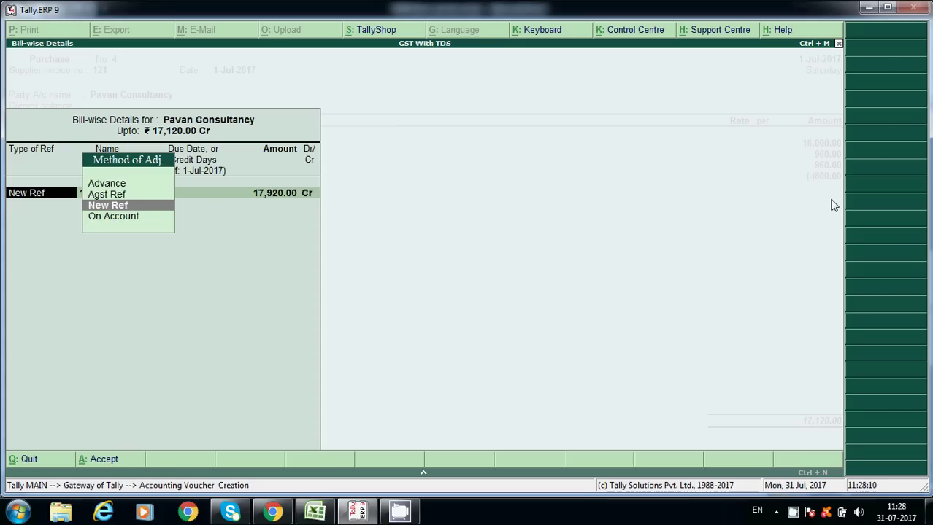
key("Return")
key("Return")
key("Return")
key("Return")
key("Return")
key("Return")
key("Return")
key("Return")
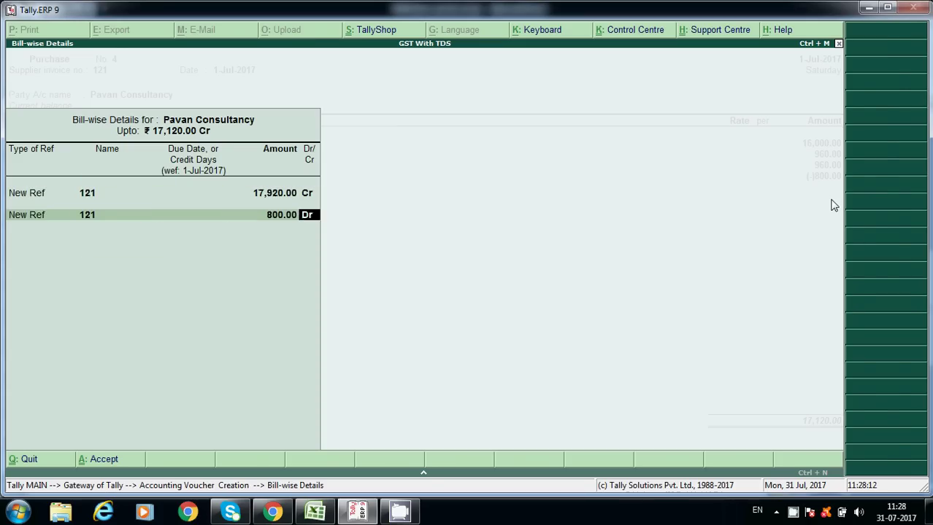
key("Return")
key("Return")
key("Escape")
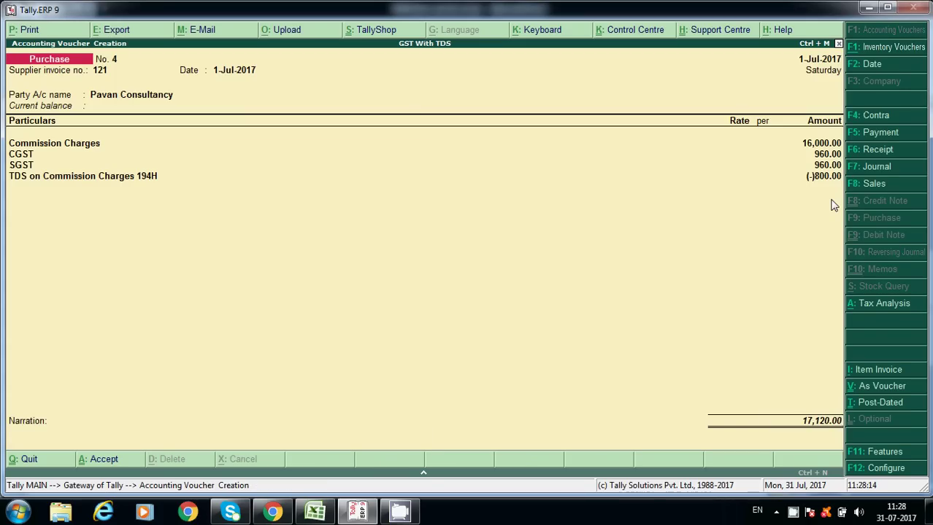
key("ctrl+a")
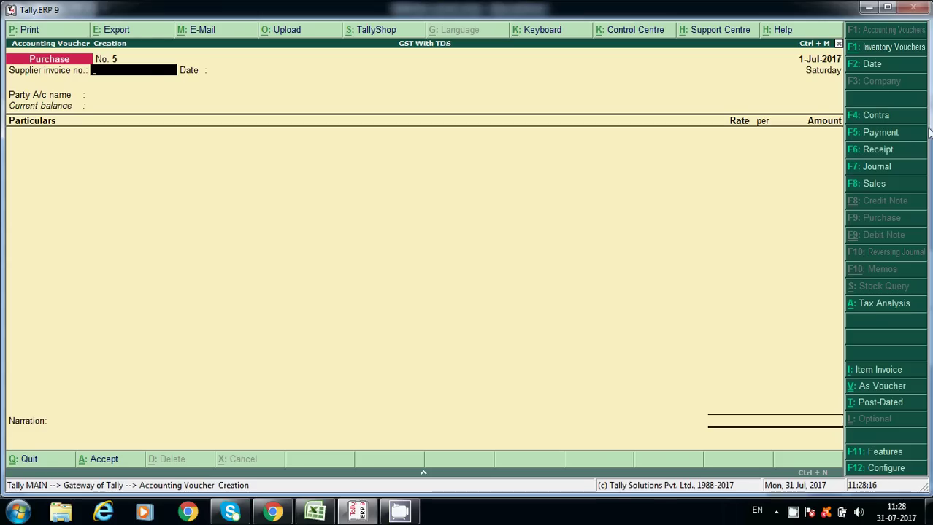
Open the Balance Sheet and drill into Current Liabilities > Duties & Taxes.
left_click(900, 138)
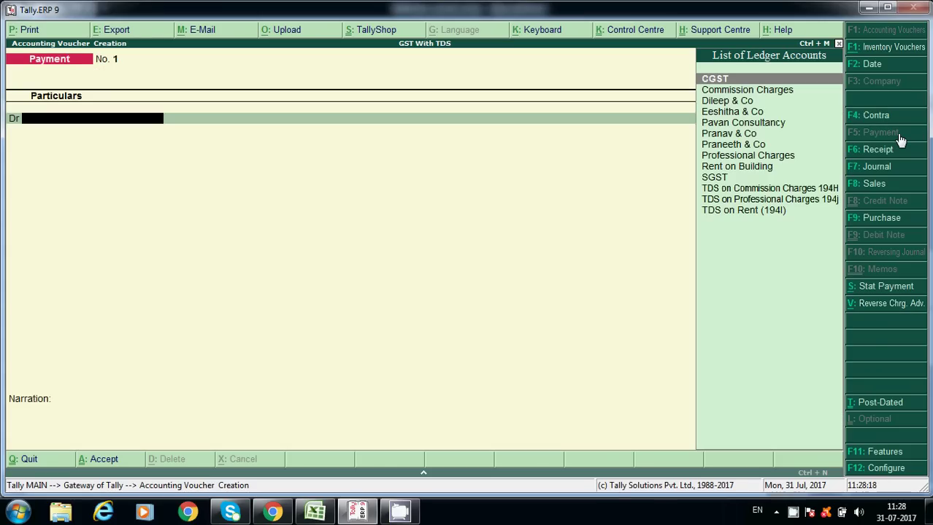
key("Escape")
key("b")
key("Down")
key("Down")
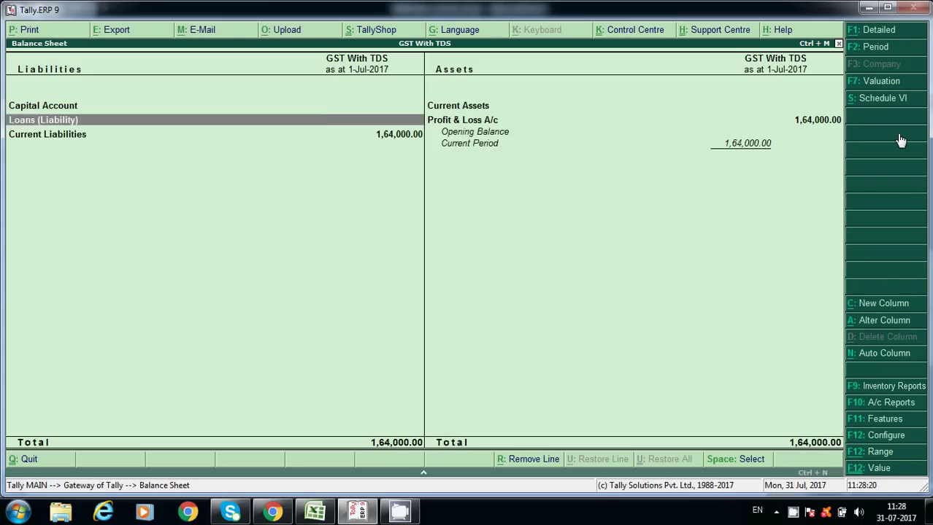
key("Escape")
key("Return")
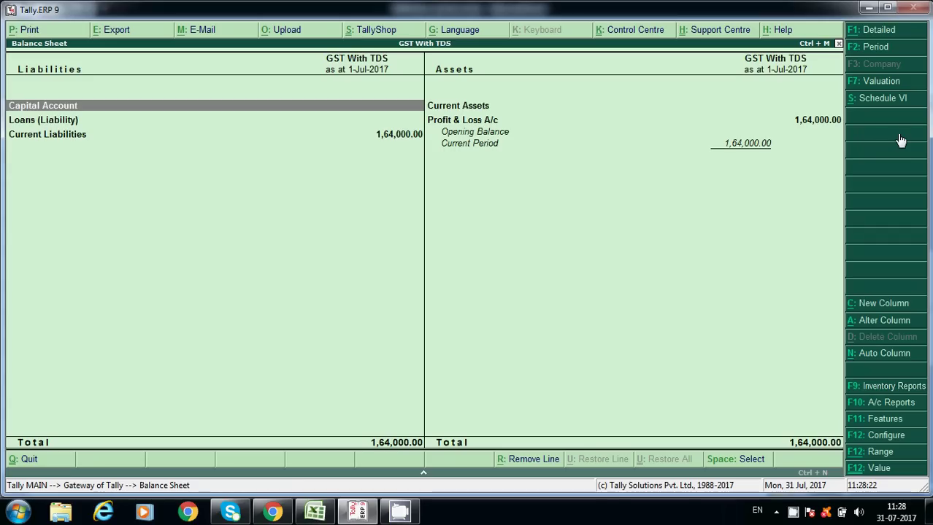
key("Down")
key("Down")
key("Return")
Review each TDS ledger's monthly summary, with 194H at 800.00, then return to Gateway of Tally.
key("Down")
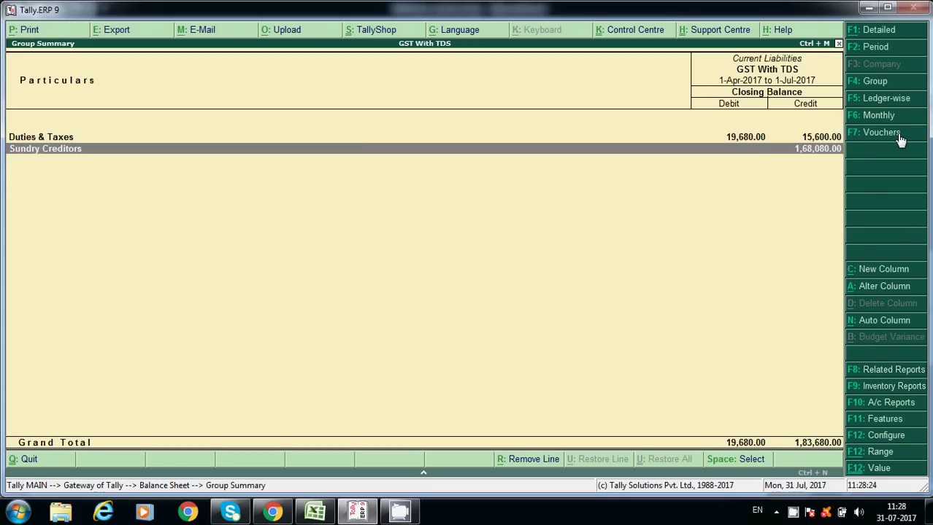
key("Up")
key("Return")
key("Down")
key("Down")
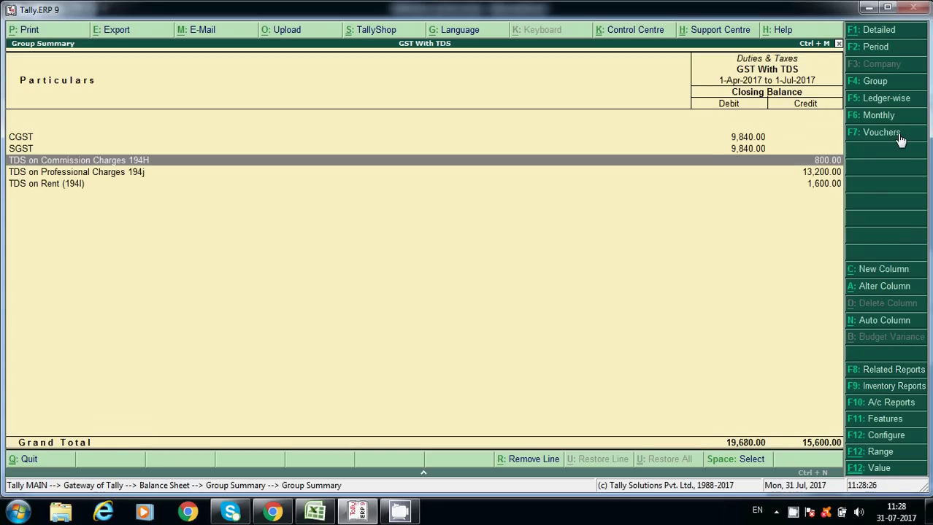
key("Down")
key("Up")
key("Return")
key("Escape")
key("Down")
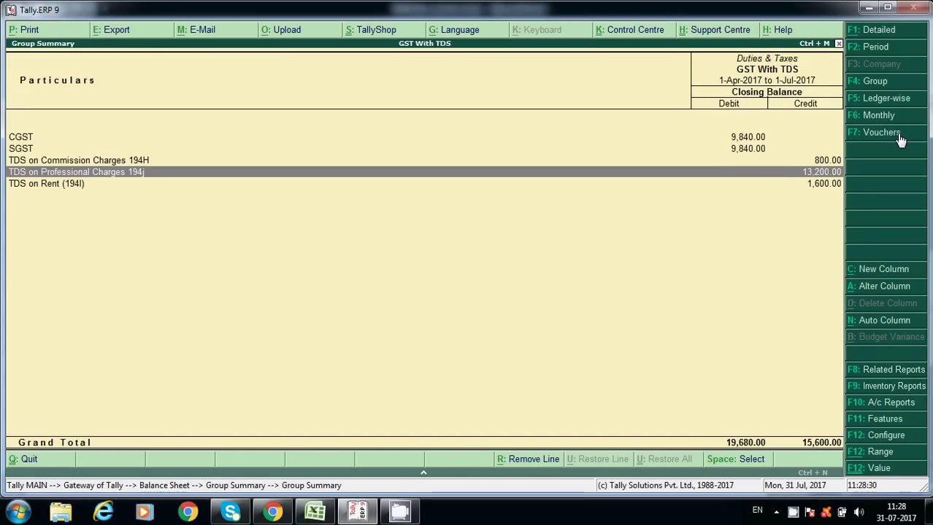
key("Return")
key("Escape")
key("Down")
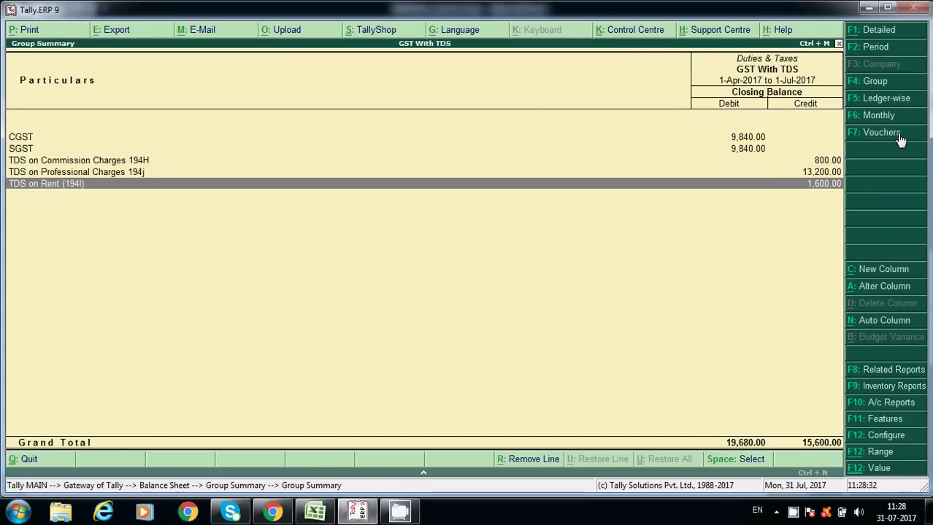
key("Return")
key("Escape")
key("Escape")
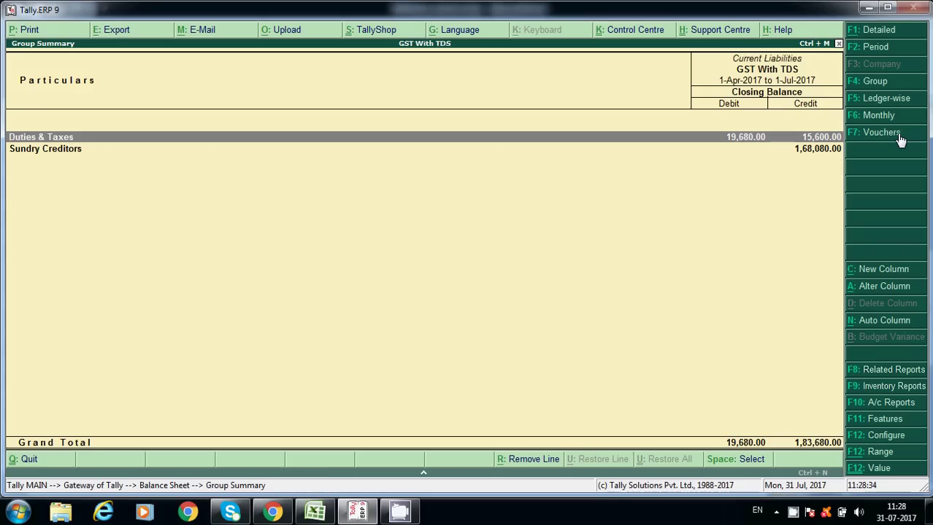
key("Escape")
key("Escape")
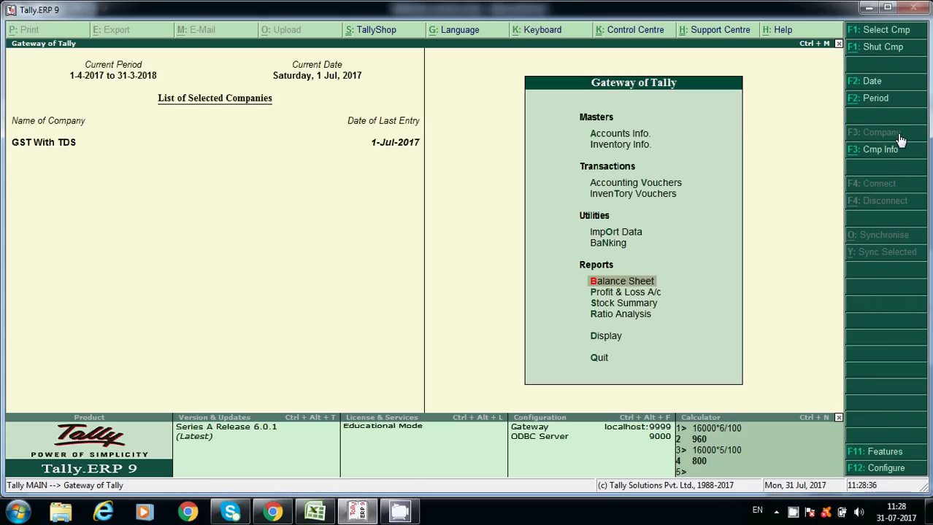
Start a payment voucher and set its date to 2-Aug-2017.
left_click(628, 184)
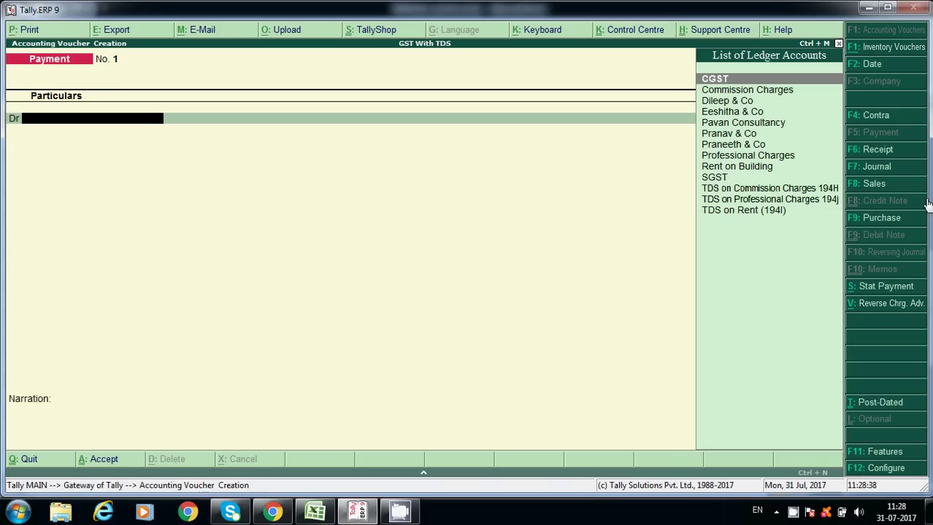
left_click(865, 290)
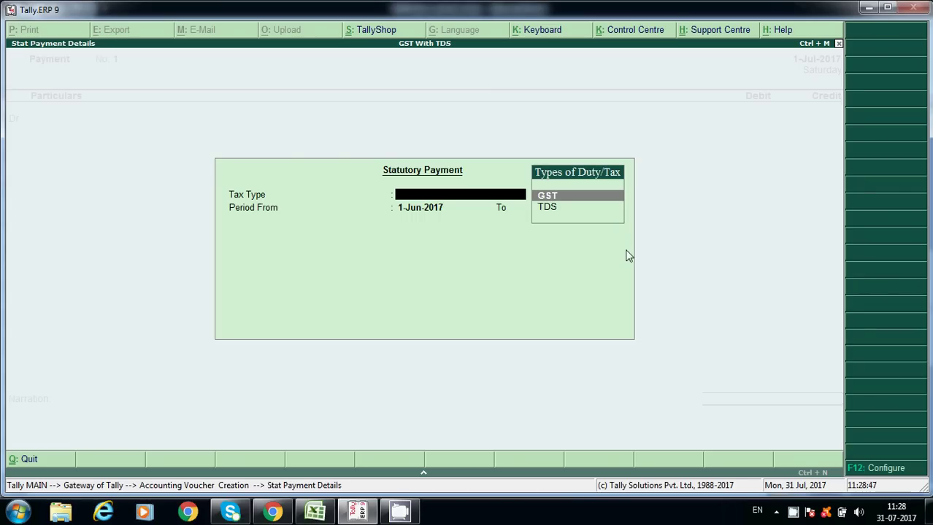
key("Down")
key("Return")
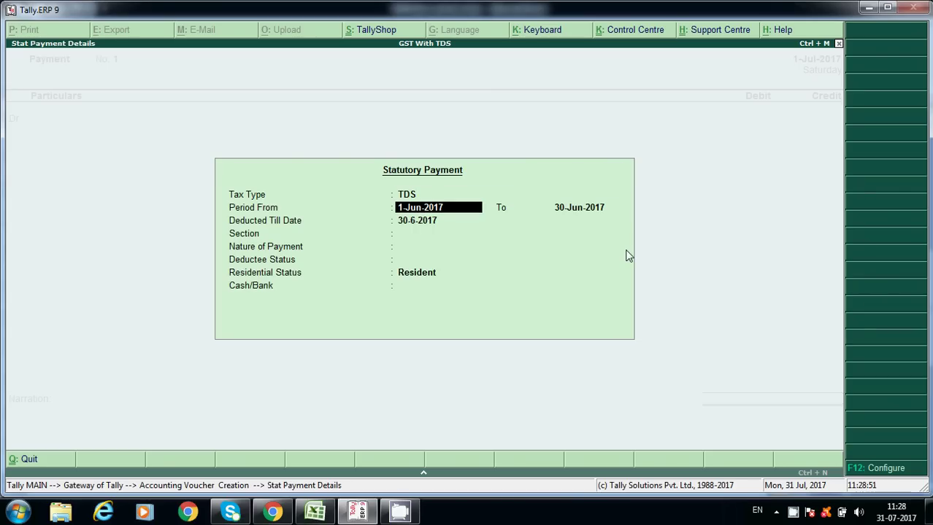
key("BackSpace")
key("Escape")
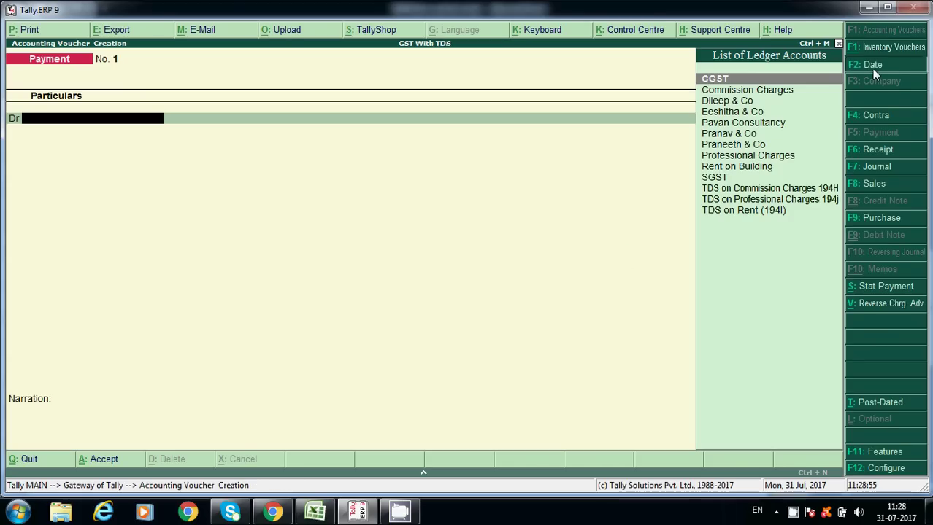
left_click(873, 69)
key("BackSpace")
type("2.")
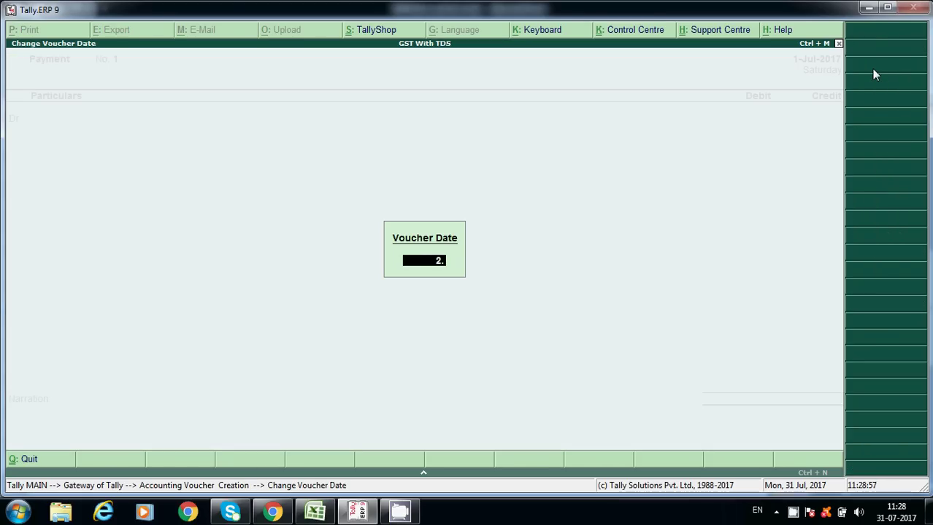
type("8")
key("Return")
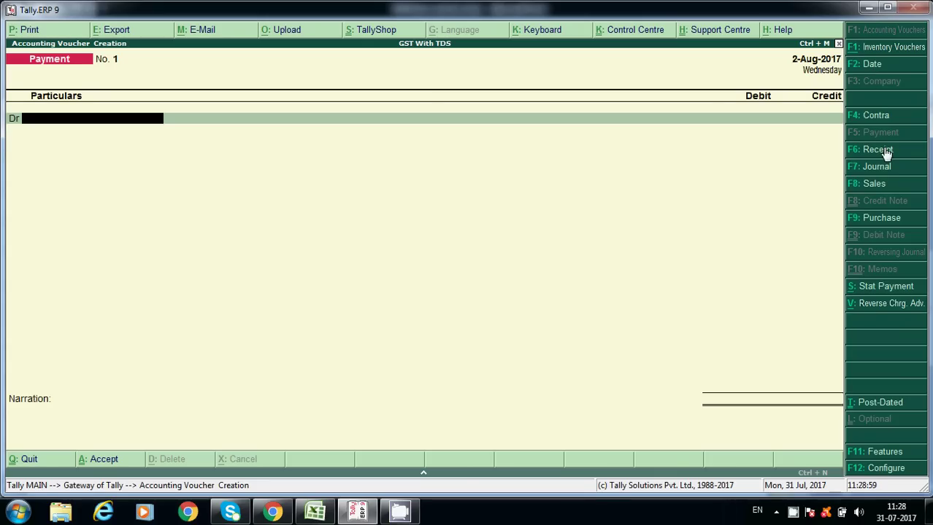
Set the statutory payment to TDS for the period 1-Jul-2017 to 31-Jul-2017.
left_click(879, 286)
key("Return")
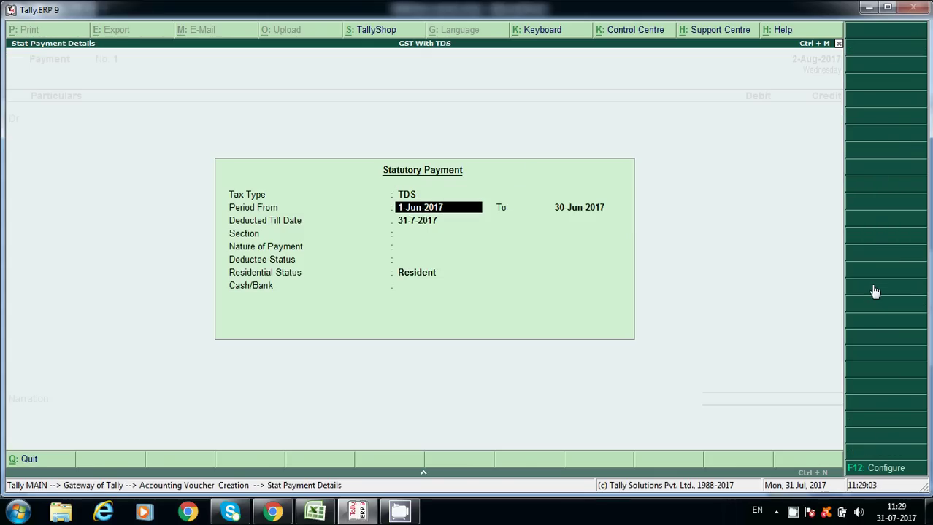
key("Return")
key("BackSpace")
key("BackSpace")
type("jy")
key("BackSpace")
key("BackSpace")
type("ju")
key("Return")
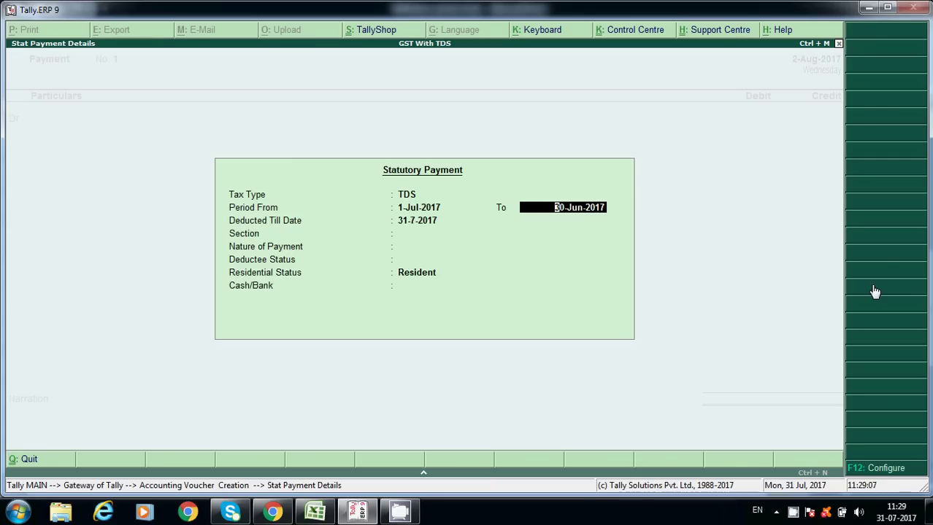
type("31")
key("Return")
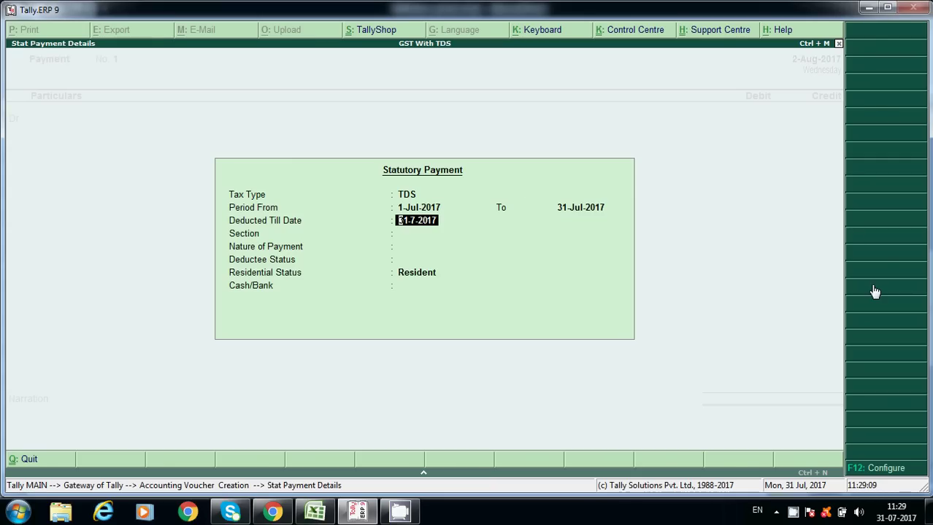
key("Return")
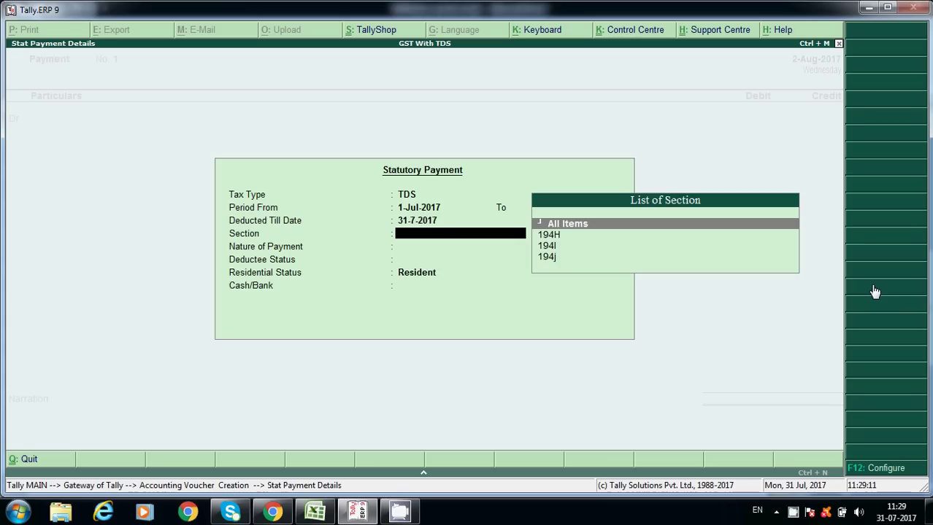
Choose section 194H, TDS on Commission - 194H, Non Company and Resident status.
key("Down")
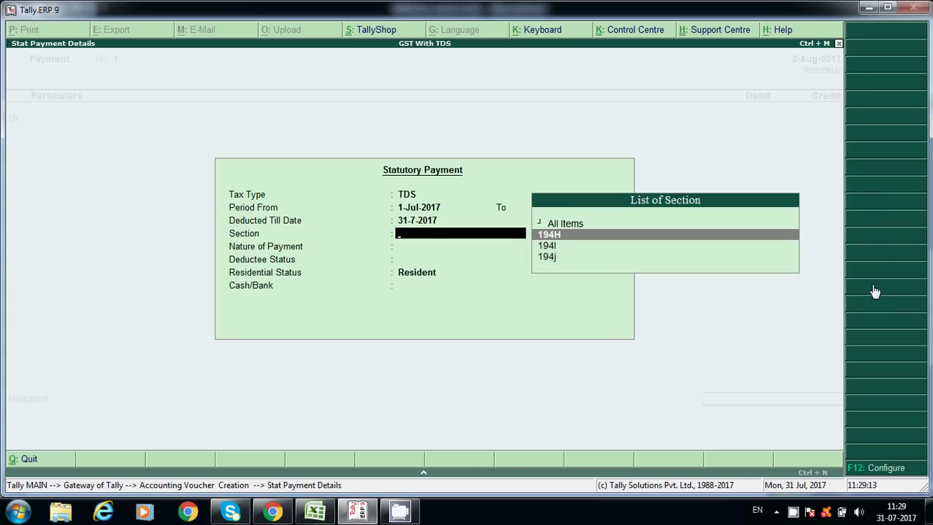
key("Return")
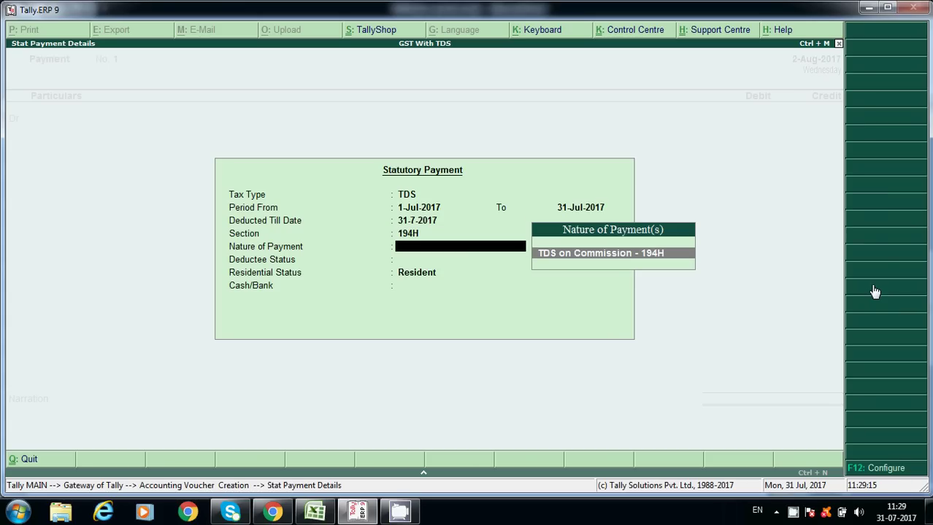
key("Return")
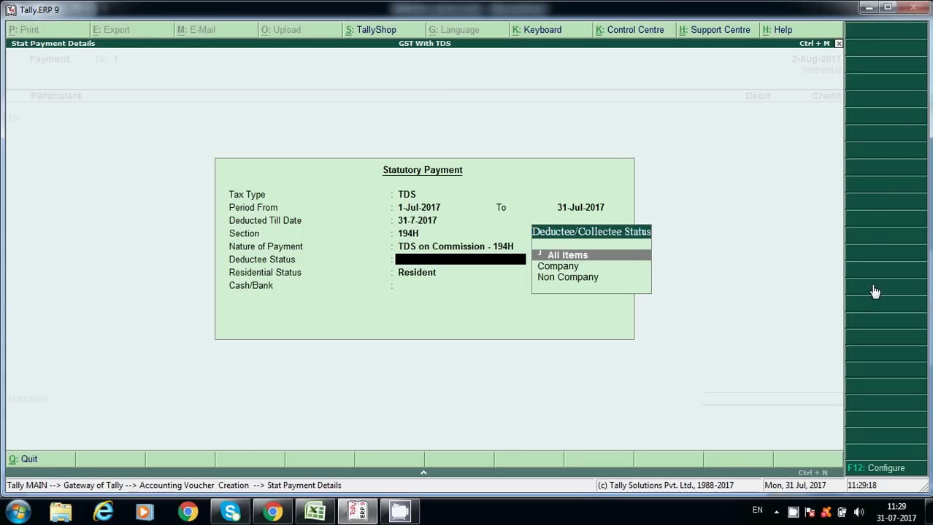
key("Down")
key("Down")
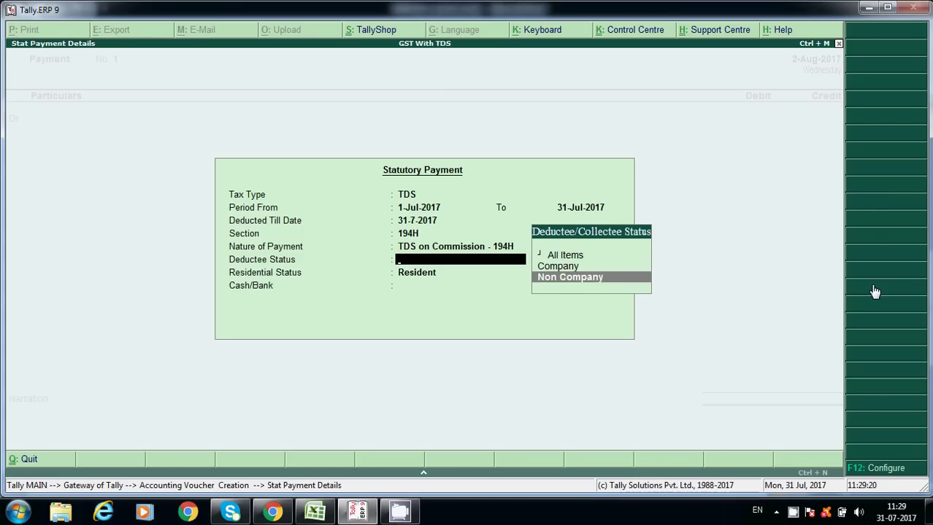
key("Return")
key("Return")
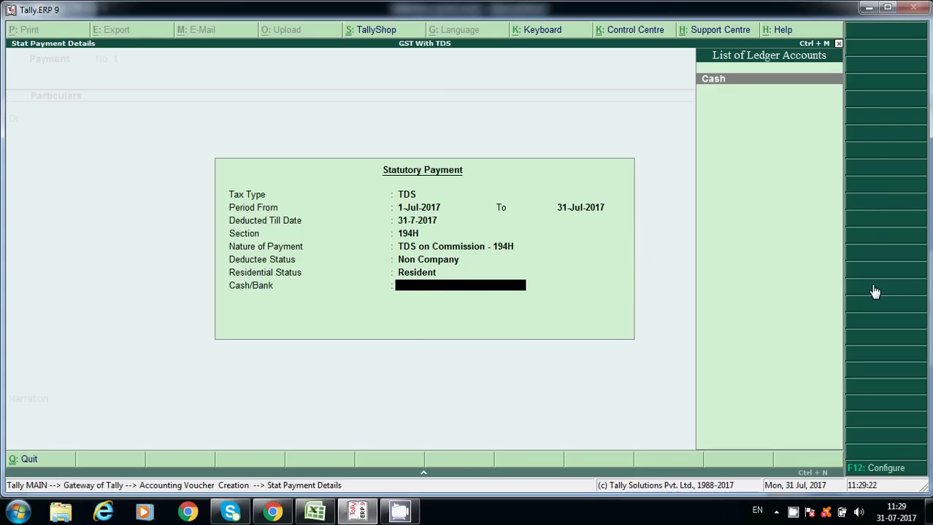
key("Return")
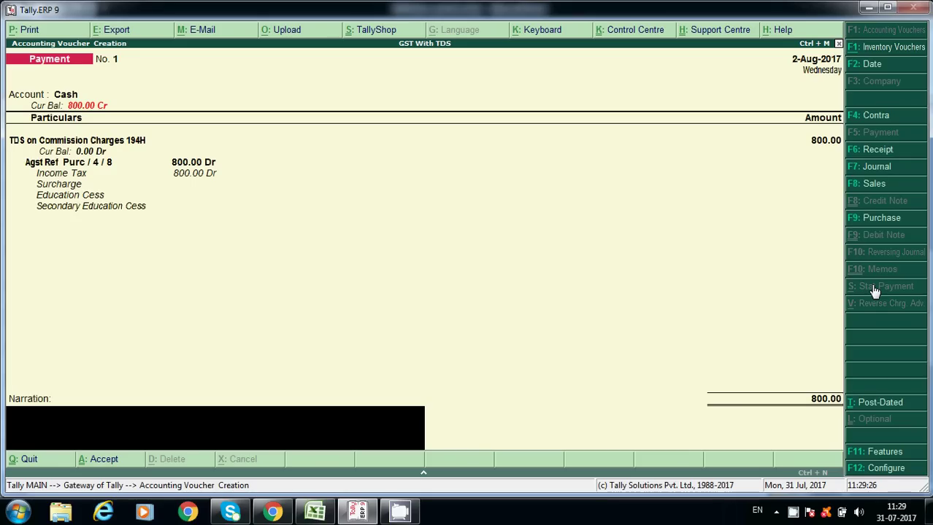
Save the 800.00 cash TDS payment and return to the Gateway of Tally.
key("Return")
key("Return")
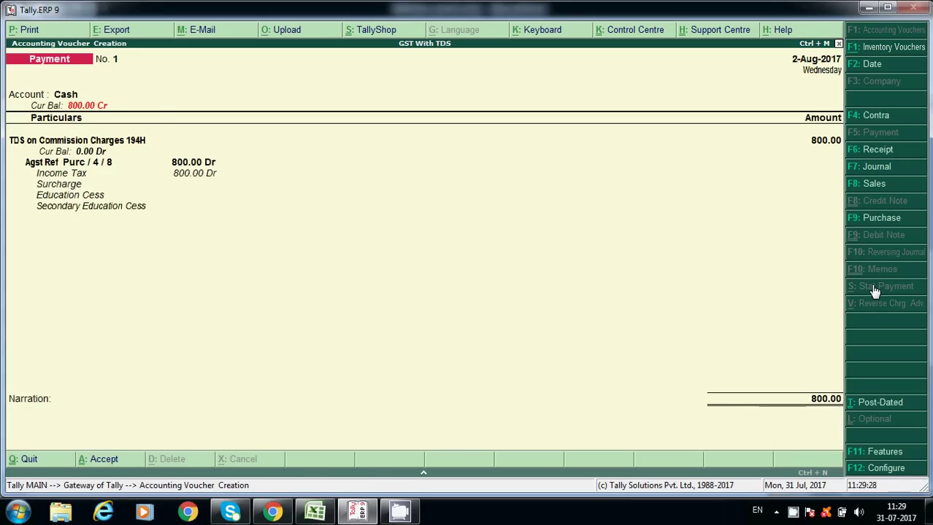
key("Escape")
key("Return")
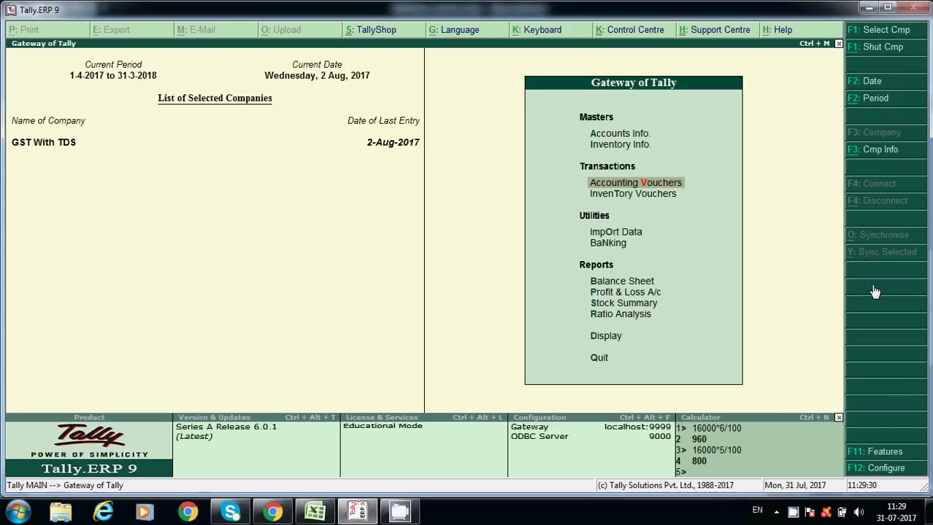
key("b")
key("Down")
key("Down")
key("Down")
key("Return")
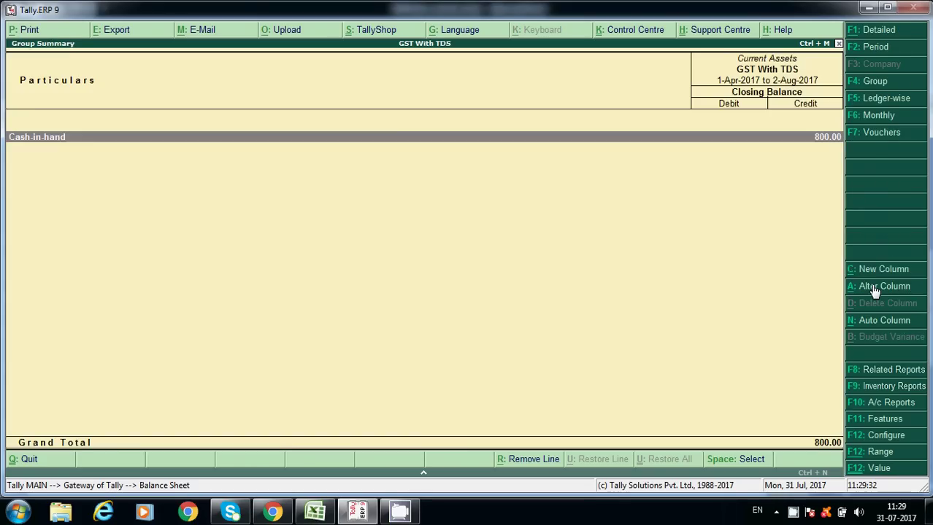
key("Escape")
key("Up")
key("Return")
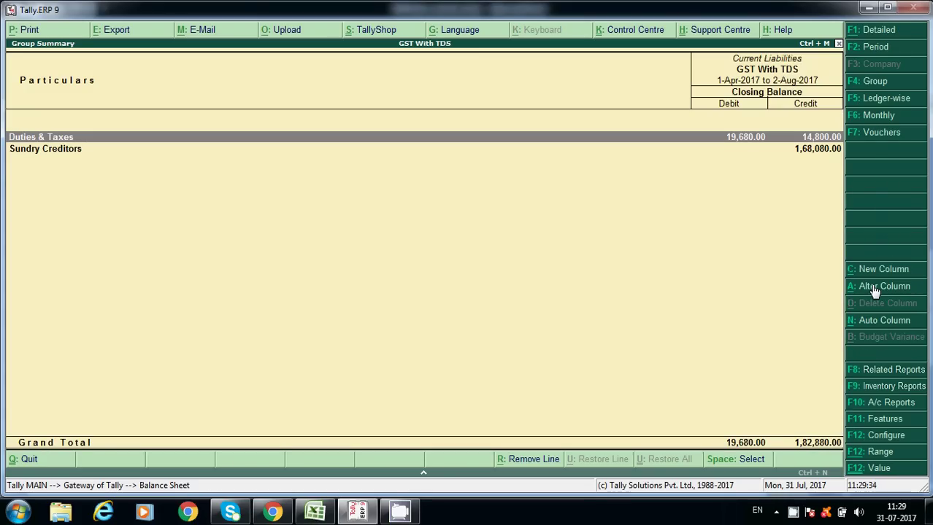
key("Down")
key("Up")
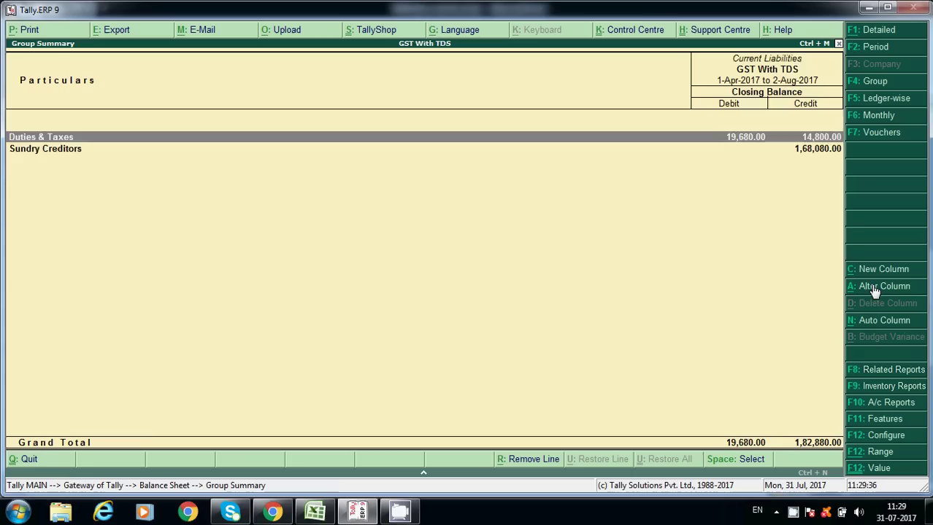
key("Return")
key("Down")
key("Down")
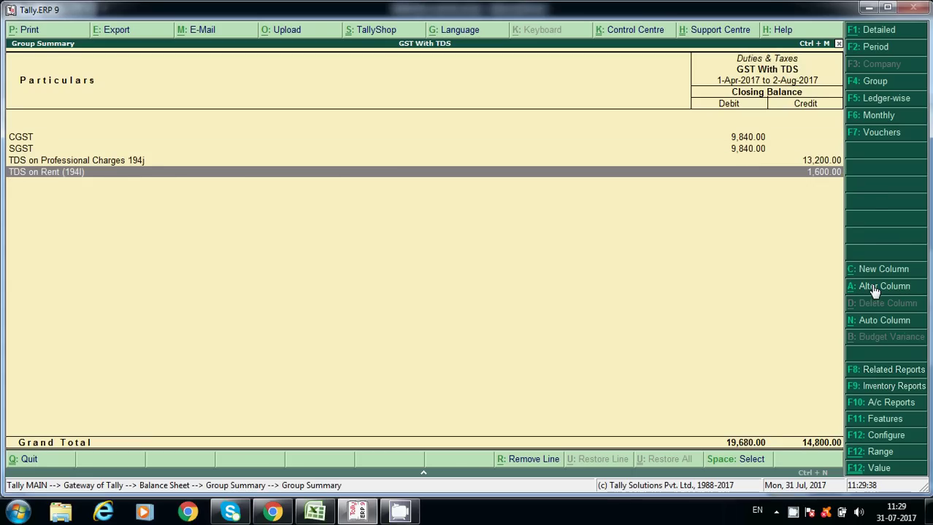
key("Up")
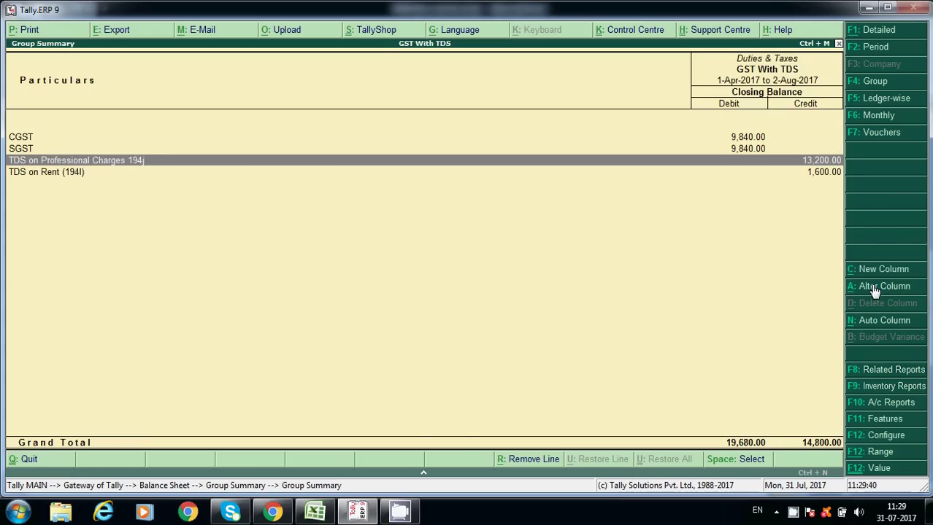
key("Escape")
key("Escape")
key("Escape")
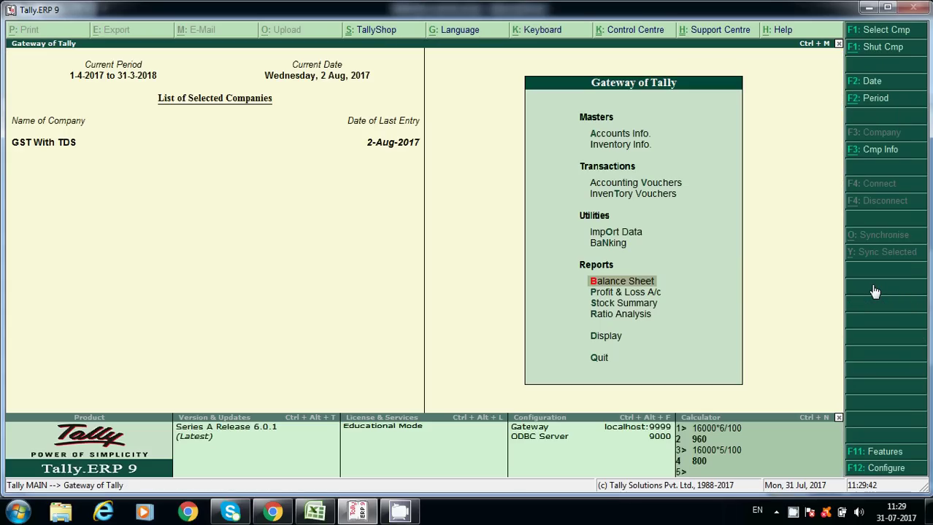
type("dalTds")
key("Down")
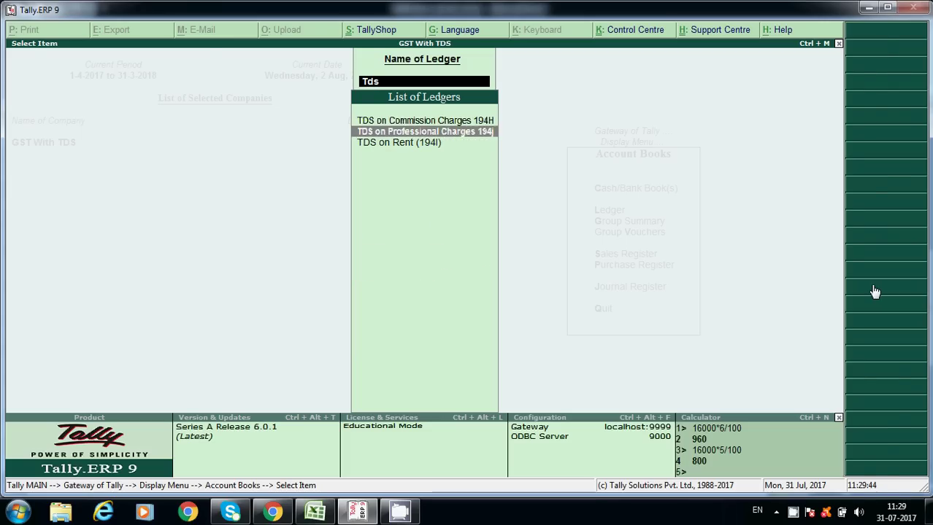
key("Up")
key("Return")
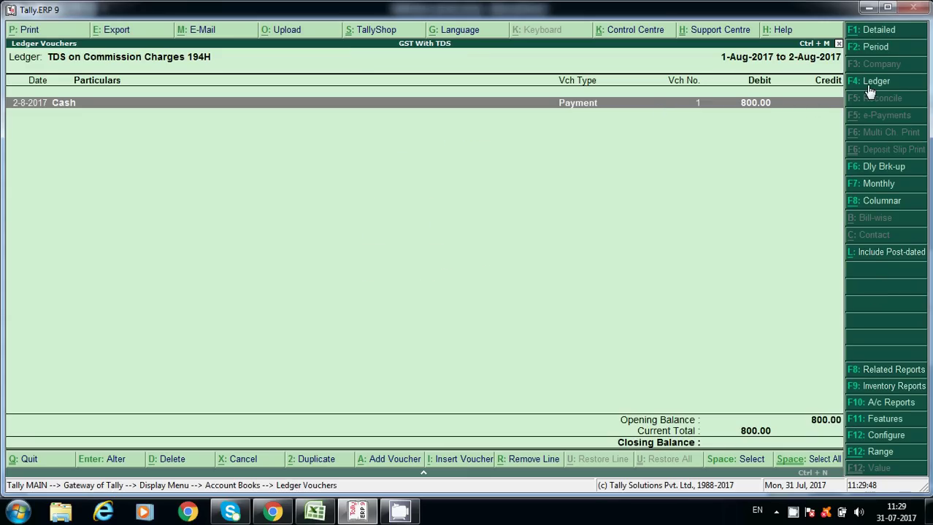
left_click(878, 51)
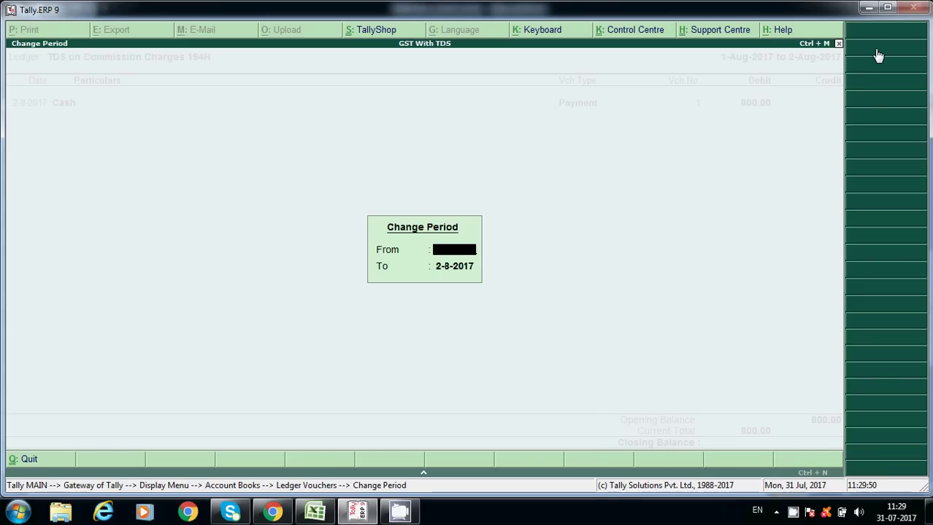
type("1-4")
key("Return")
key("Return")
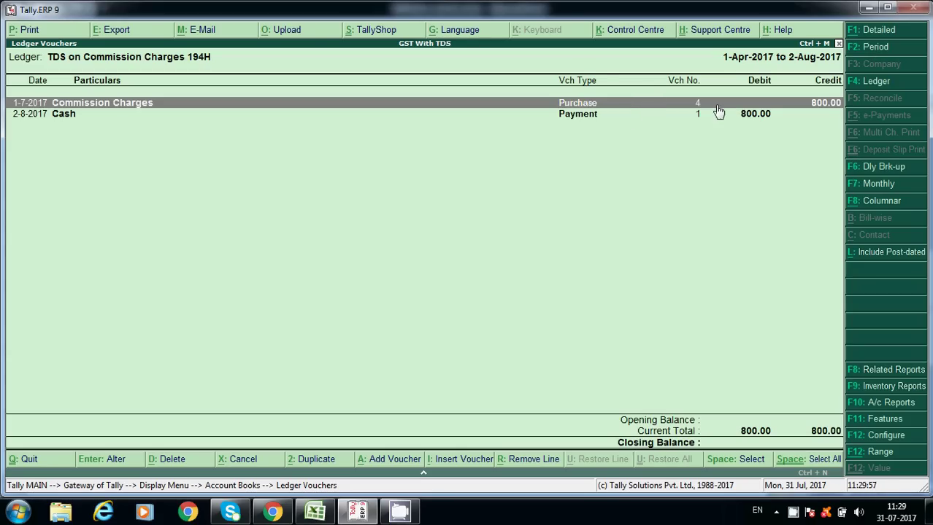
left_click(695, 113)
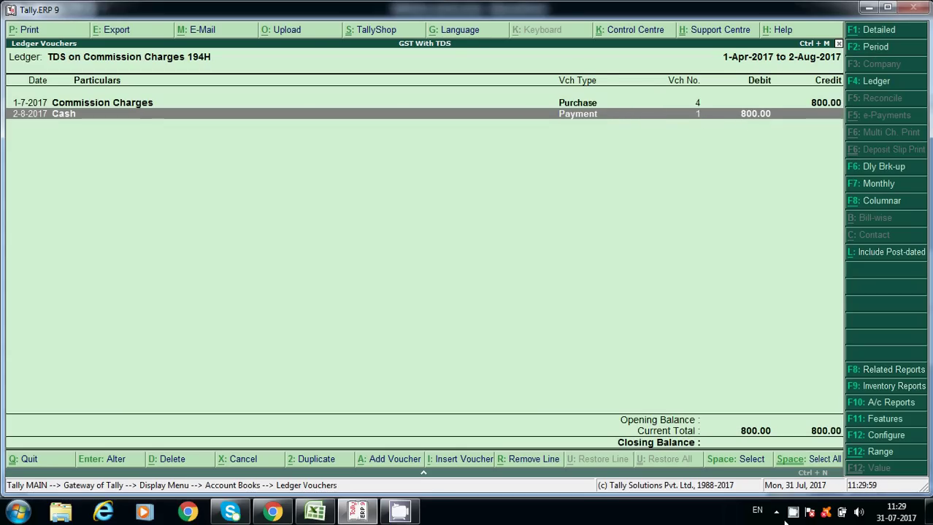
key("Escape")
key("Escape")
key("Escape")
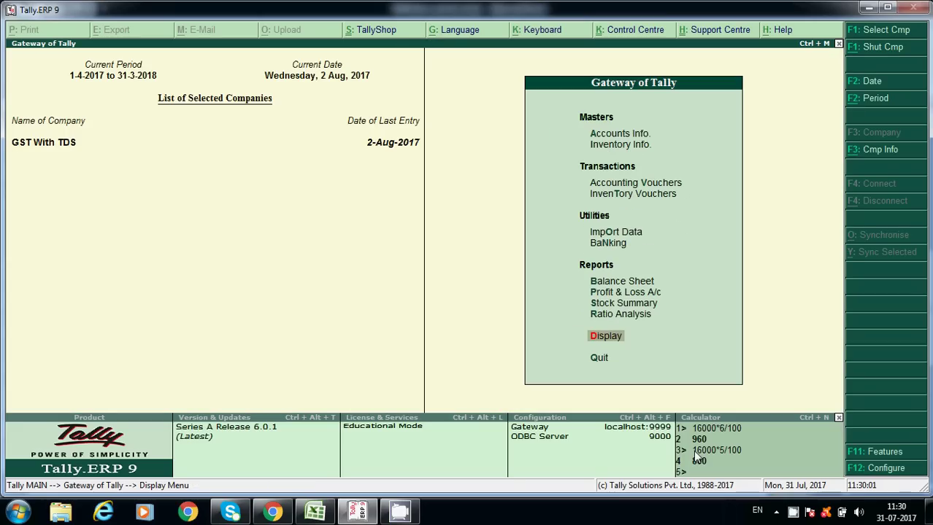
Start a TDS statutory payment voucher for the July 2017 period.
key("Escape")
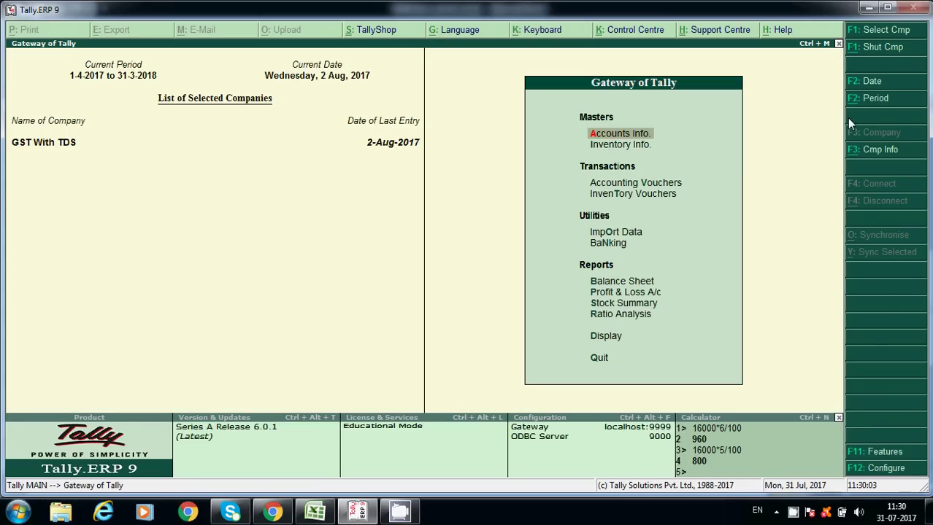
left_click(670, 186)
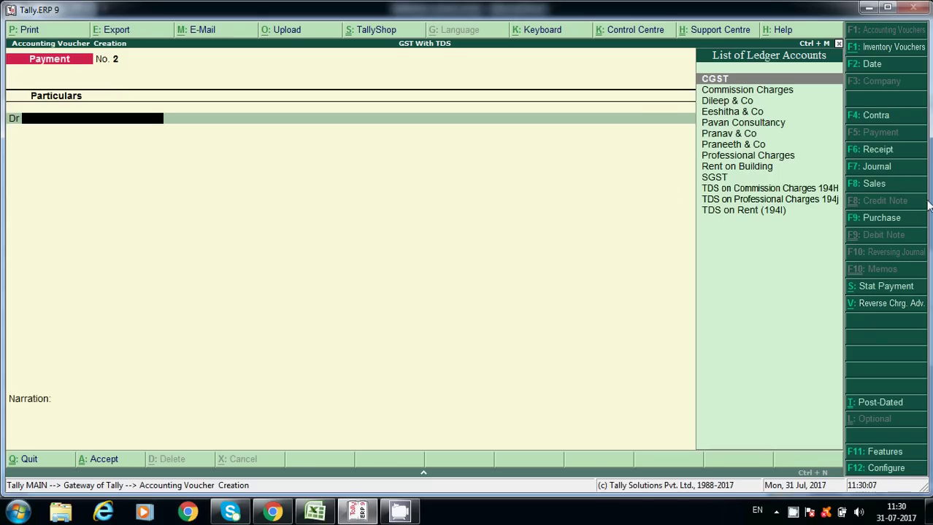
left_click(886, 288)
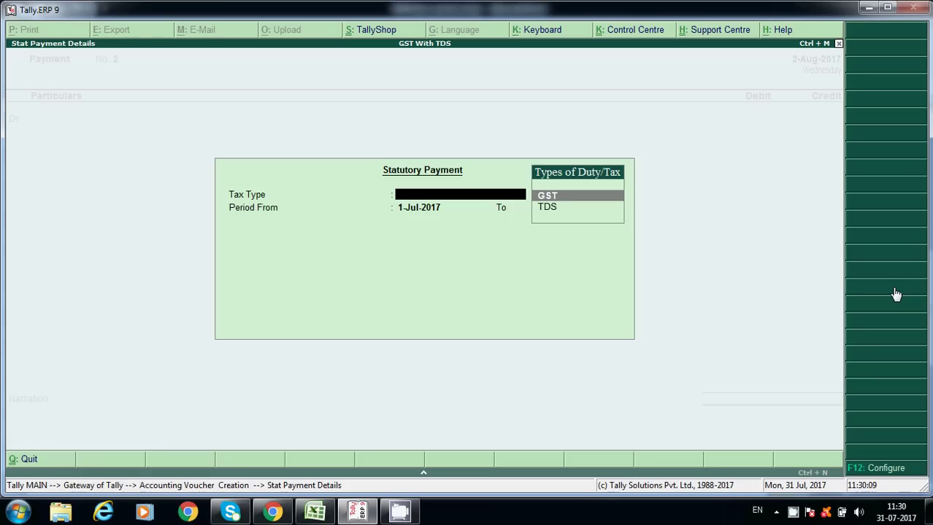
key("Down")
key("Return")
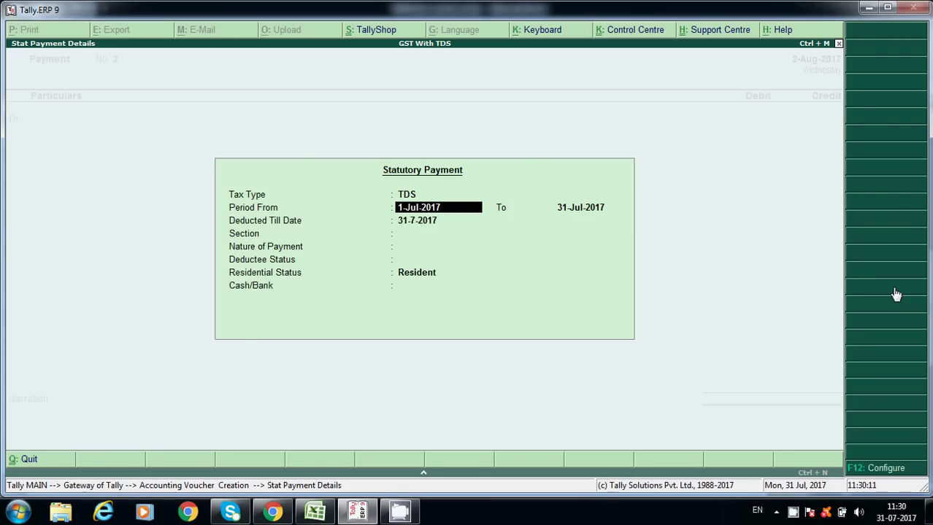
key("Return")
key("Return")
Choose section 194I, Non Company, Resident and Cash, then save the 1,600 rent TDS payment.
key("Return")
key("Down")
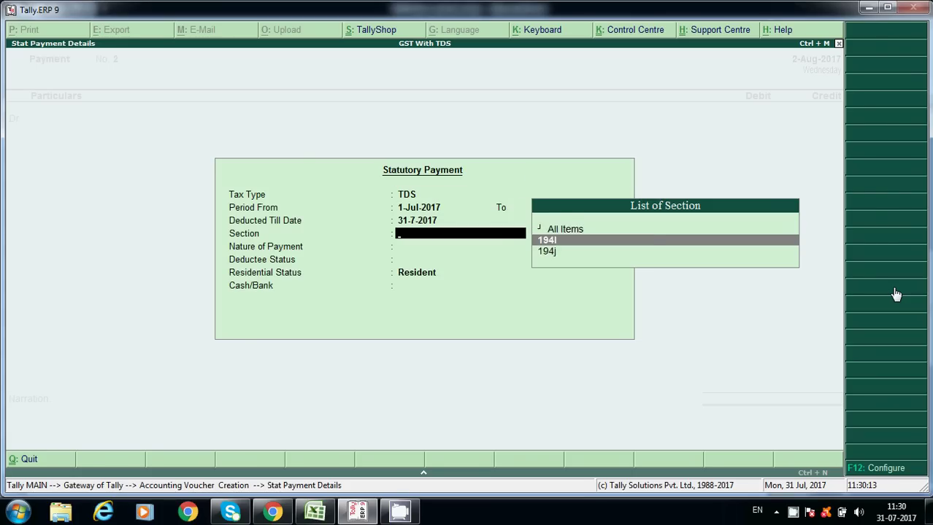
key("Return")
key("Return")
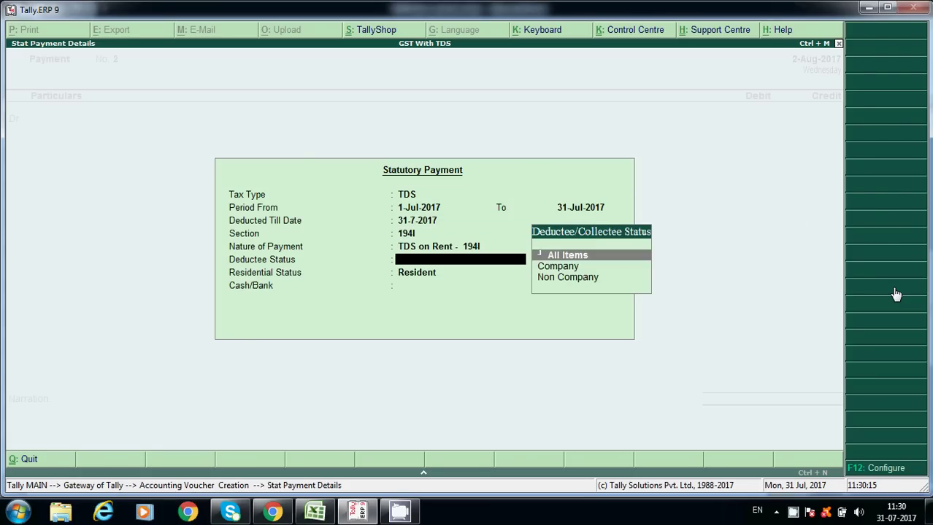
key("Down")
key("Down")
key("Return")
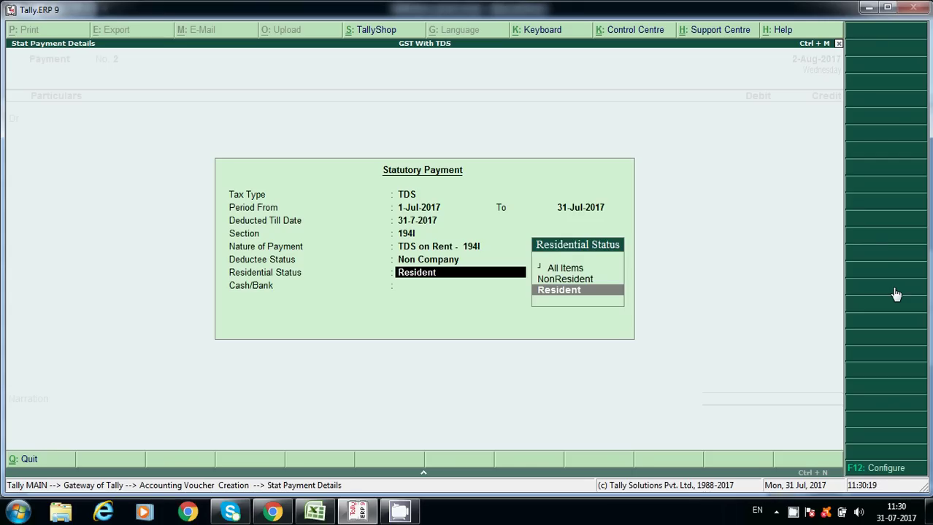
key("Return")
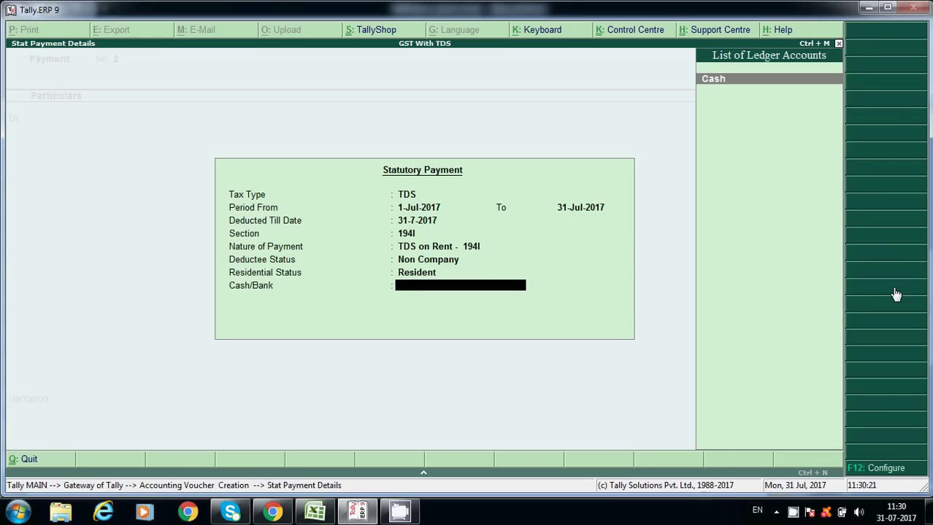
key("Return")
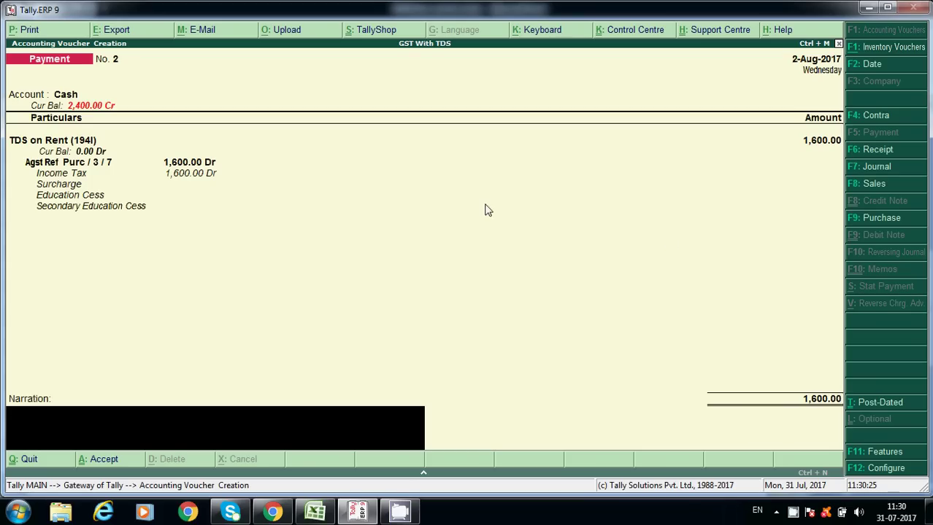
key("Return")
key("Return")
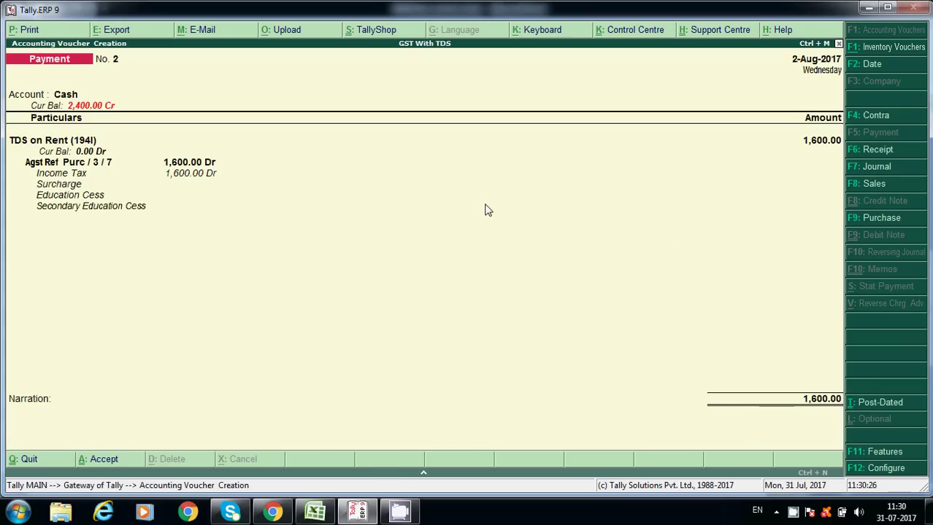
key("Escape")
key("Return")
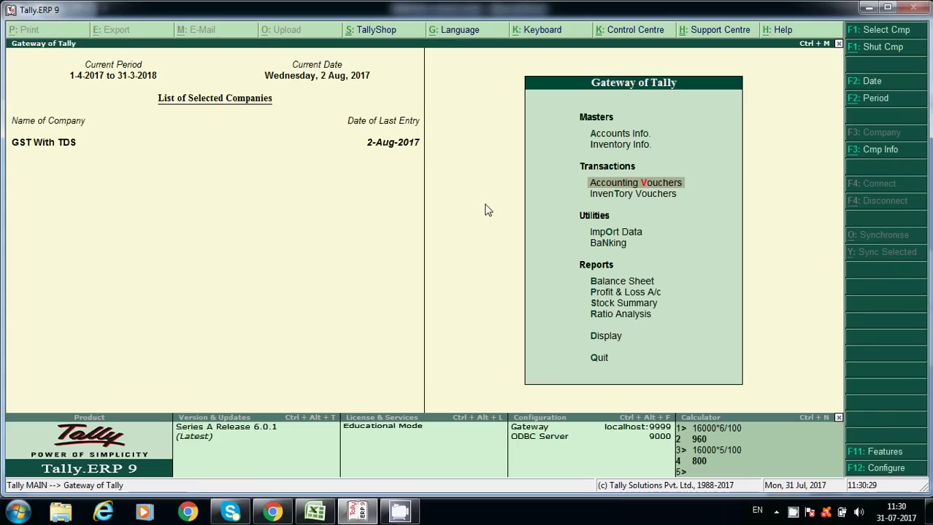
key("b")
key("Down")
key("Down")
key("Down")
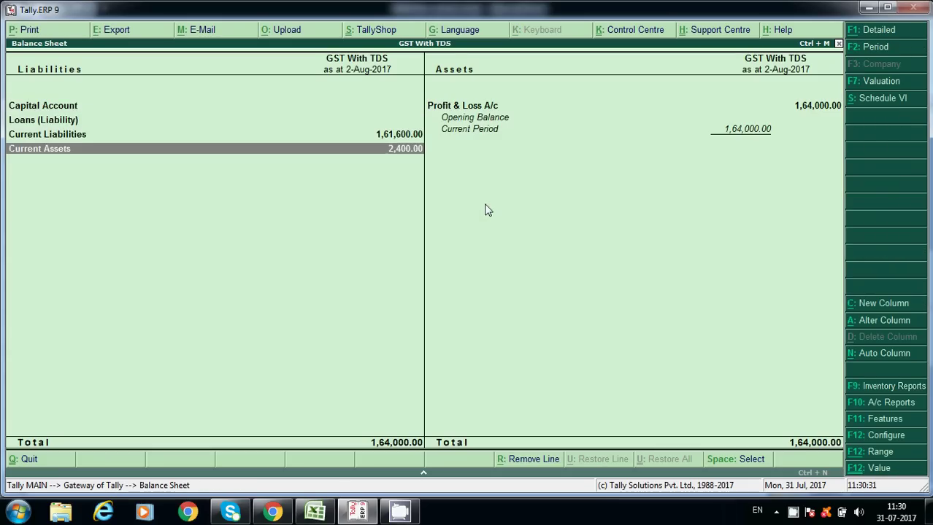
key("Up")
key("Return")
key("Down")
key("Up")
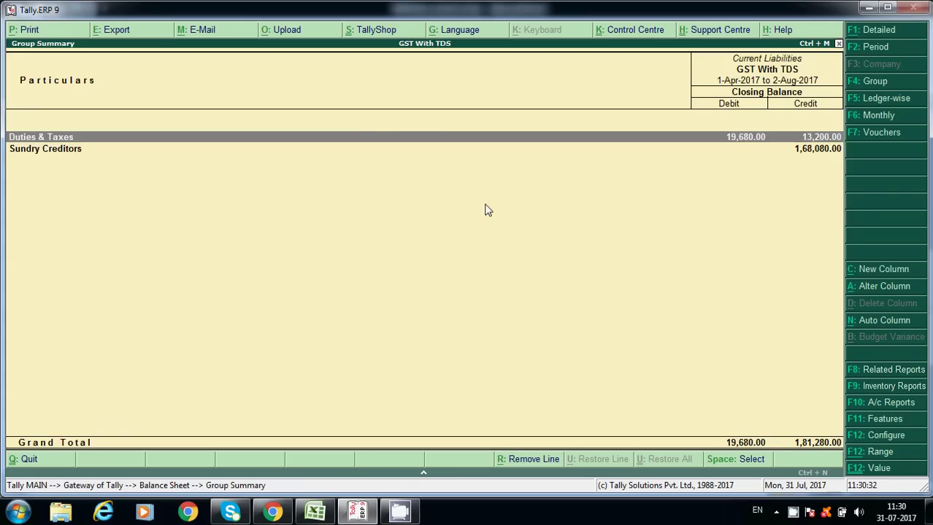
key("Return")
key("Down")
key("Down")
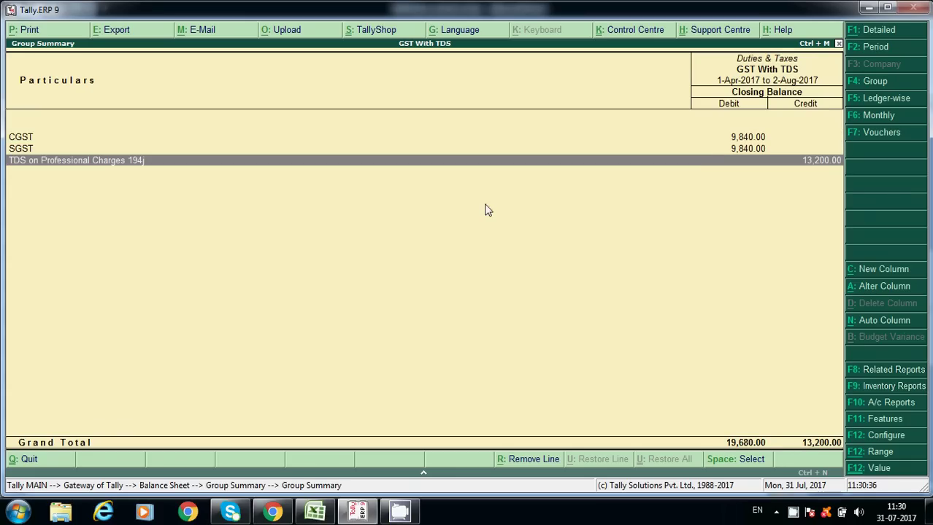
key("Escape")
key("Escape")
key("Escape")
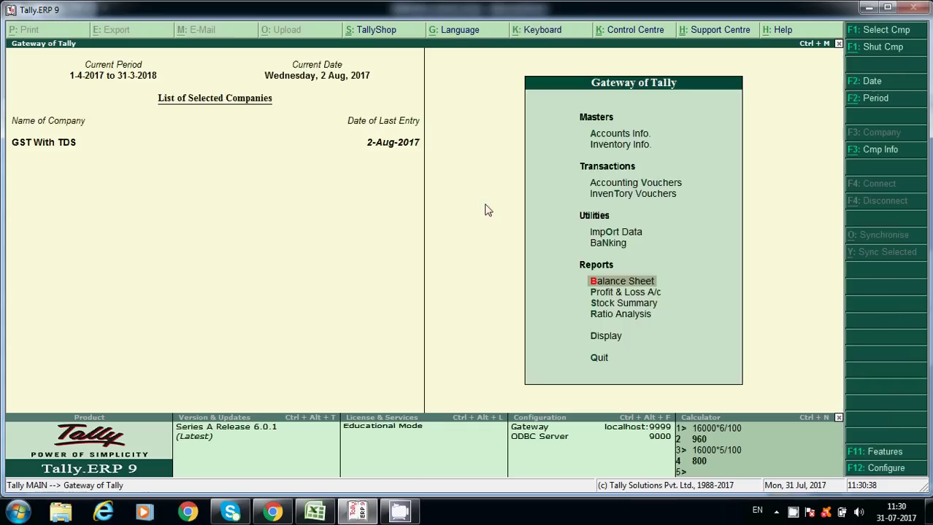
key("Escape")
key("n")
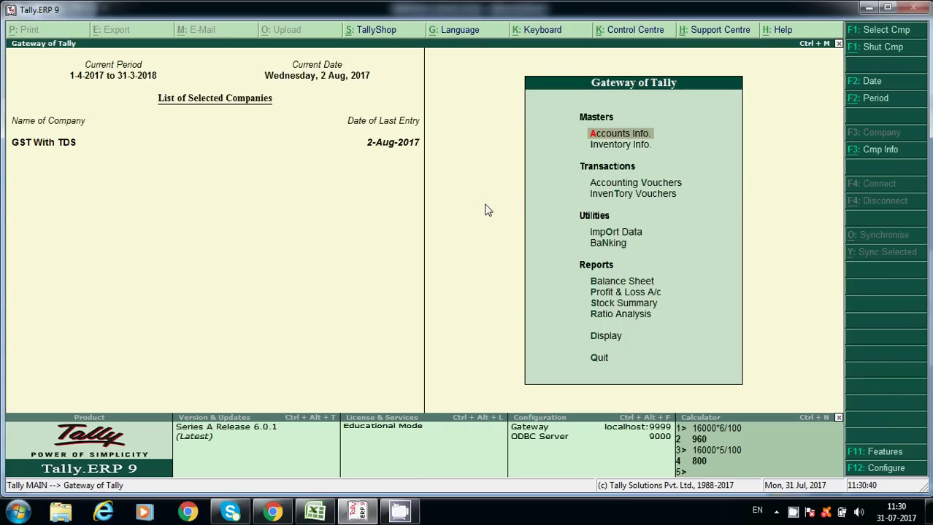